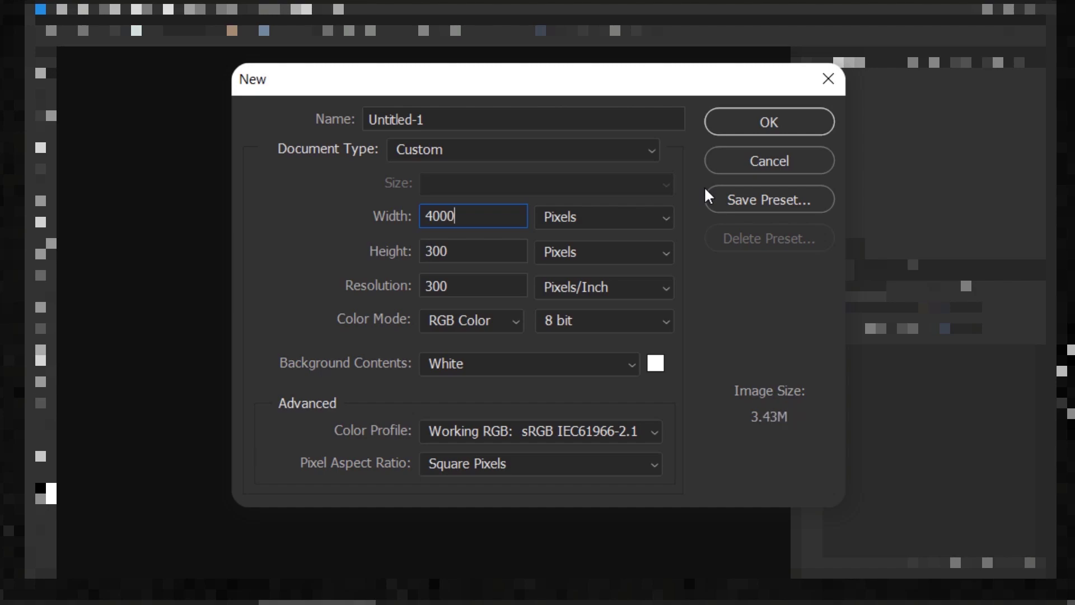
- Create a new document 4000 × 3000 pixels at 300 pixels/inch with a white background
{"action": "key", "text": "Tab"}
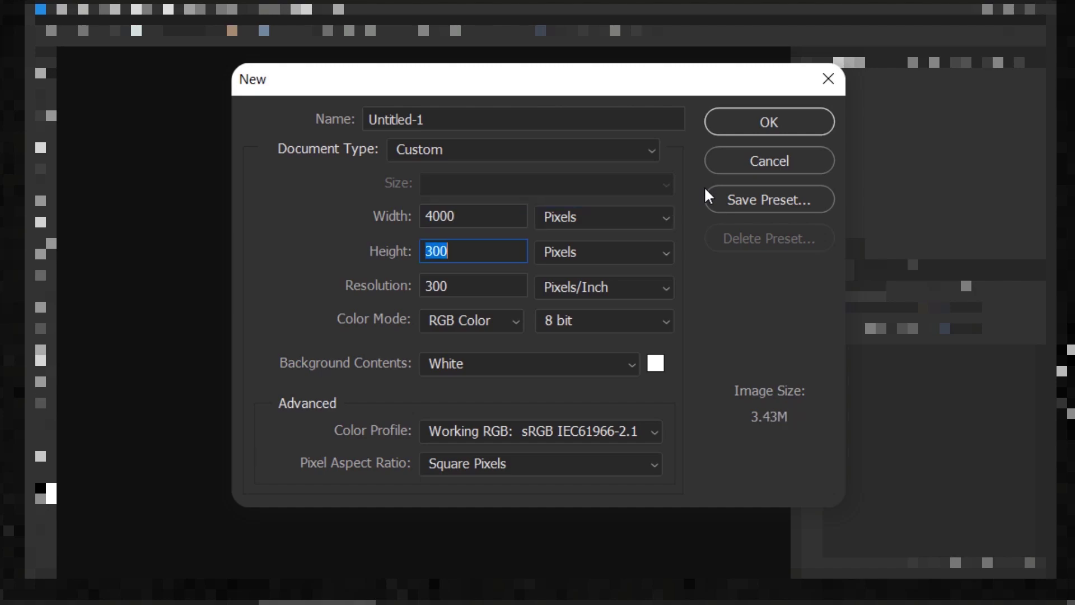
{"action": "type", "text": "3000"}
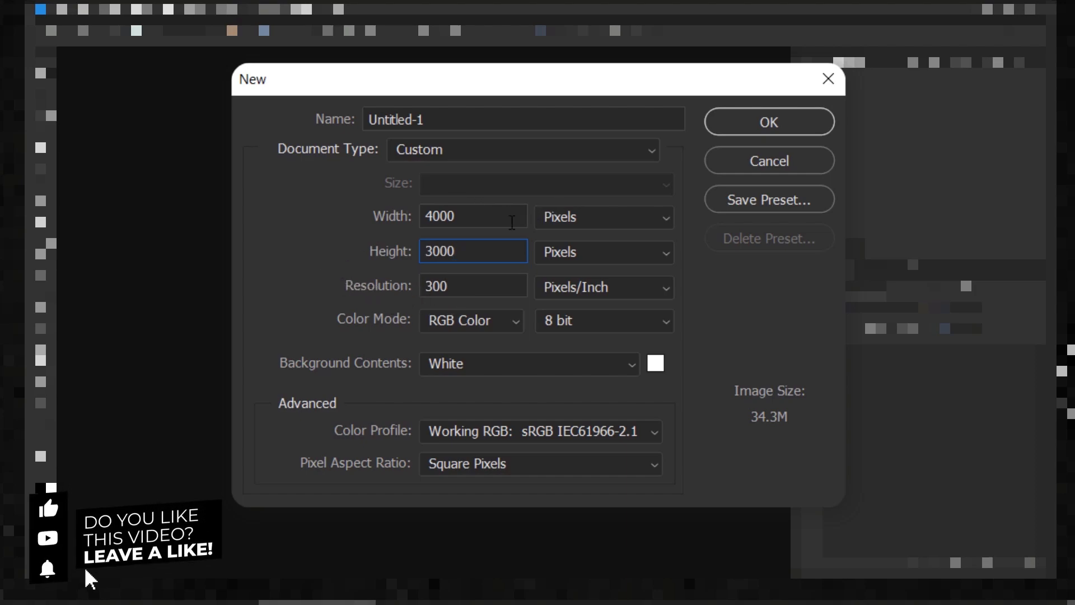
{"action": "left_click", "coordinate": [753, 126]}
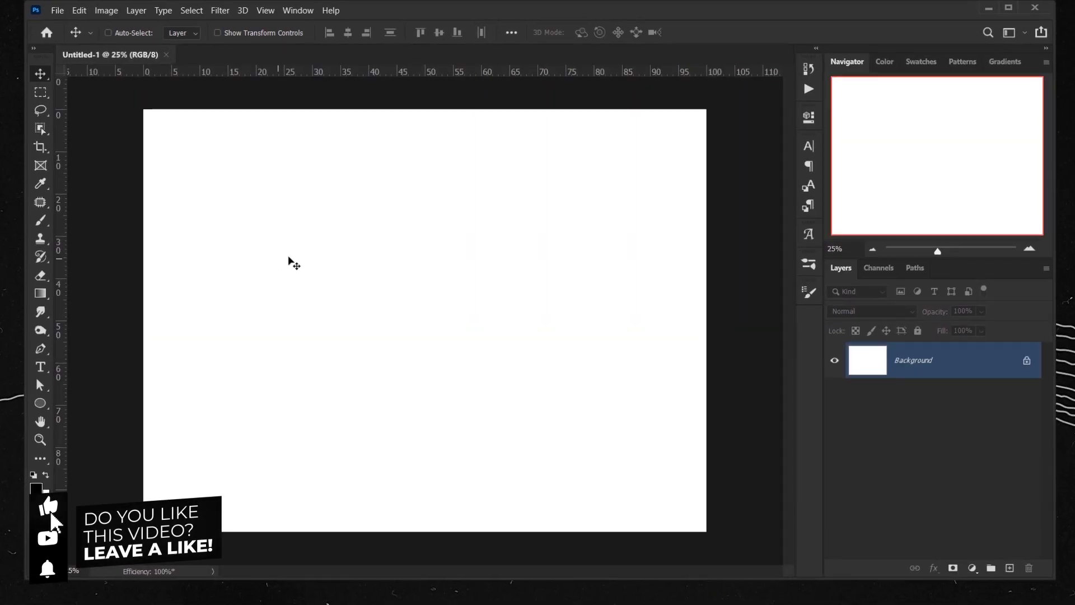
- Add a new empty layer and rename it Image
{"action": "key", "text": "ctrl+0"}
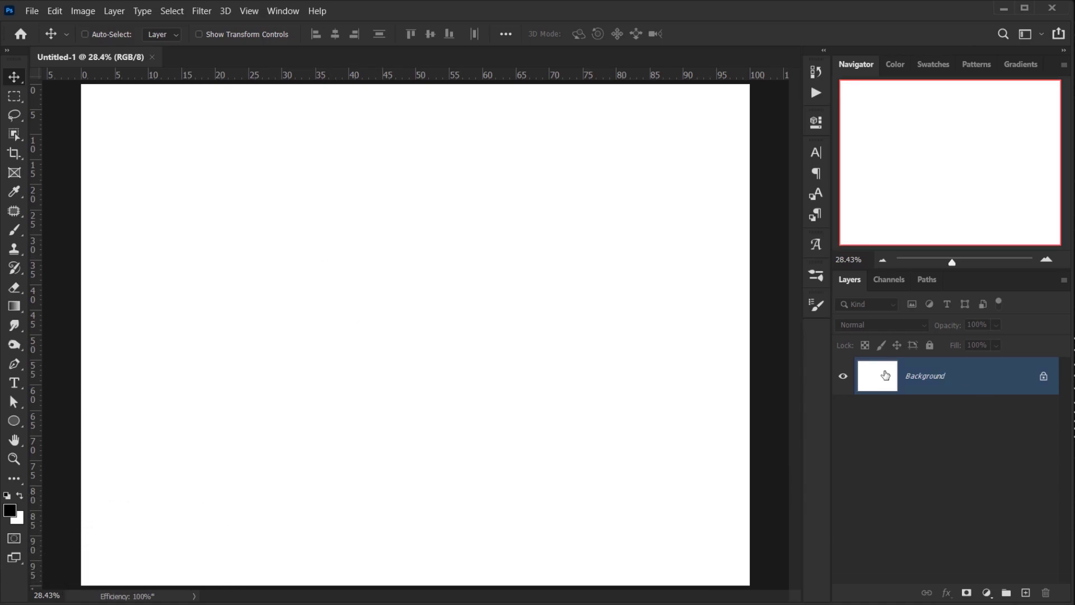
{"action": "left_click", "coordinate": [1028, 592]}
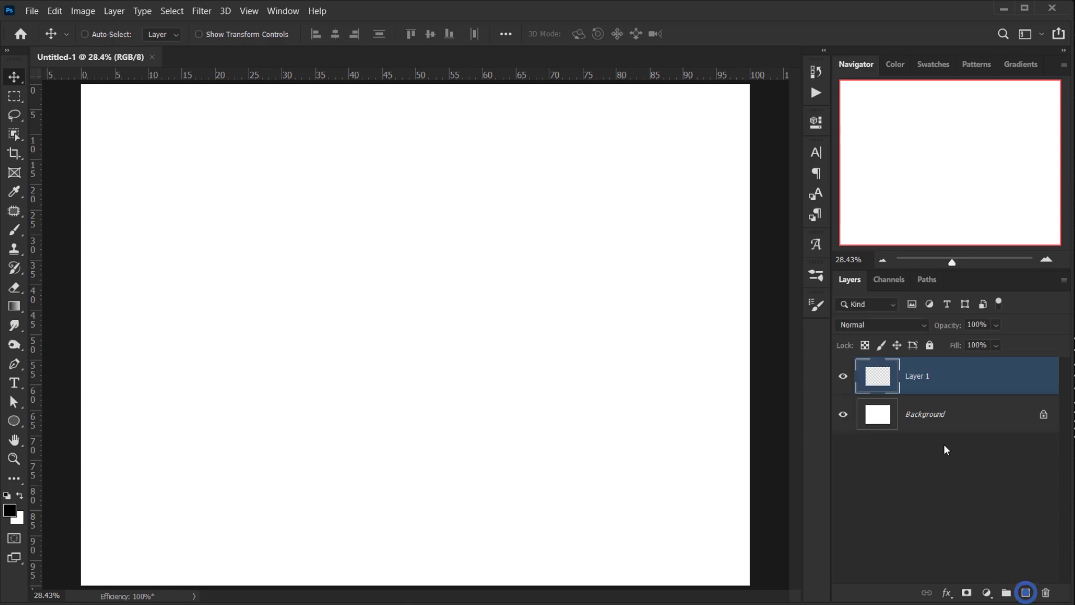
{"action": "double_click", "coordinate": [915, 375]}
{"action": "key", "text": "BackSpace"}
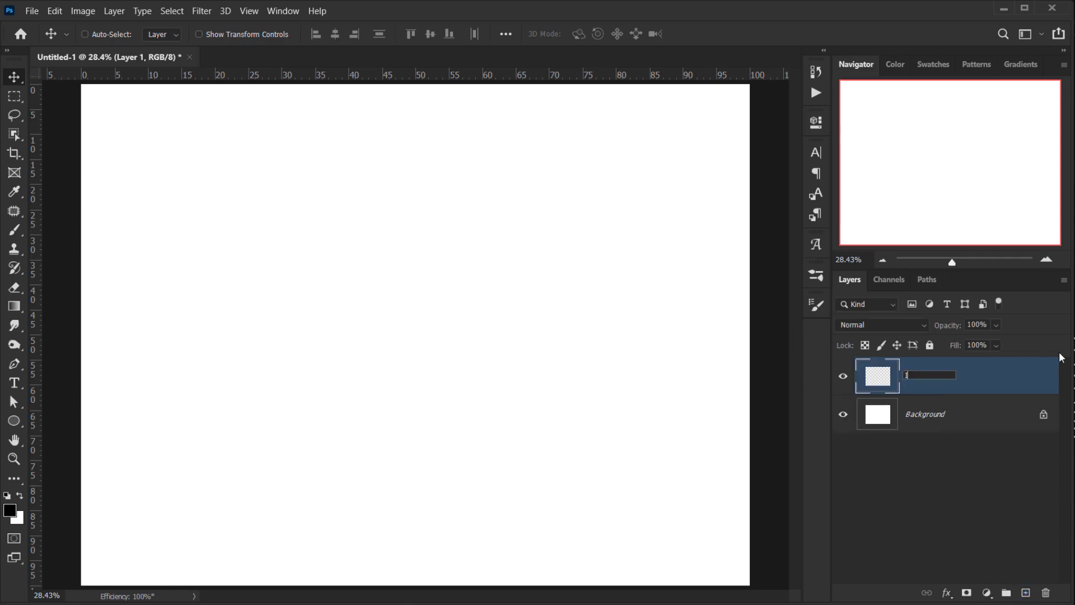
{"action": "key", "text": "Return"}
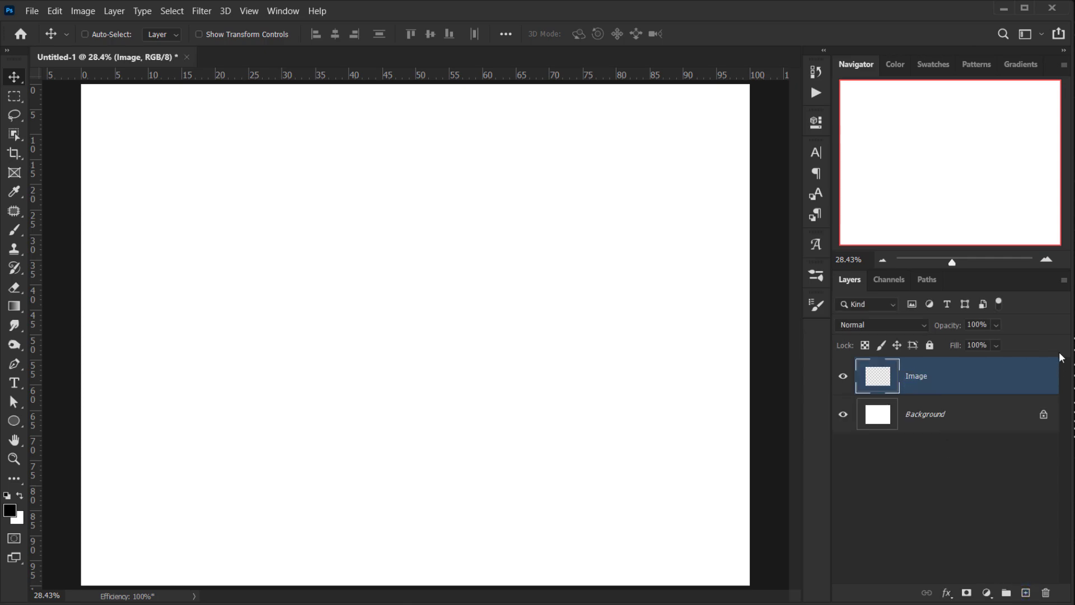
- Convert the Image layer to a smart object and delete the Background layer
{"action": "right_click", "coordinate": [972, 377]}
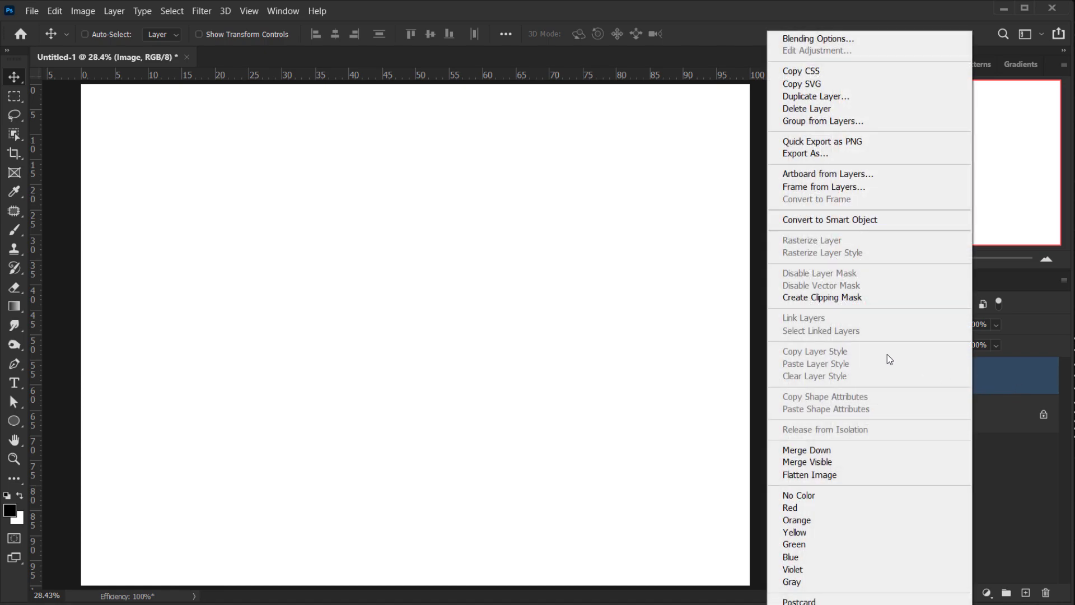
{"action": "left_click", "coordinate": [812, 220]}
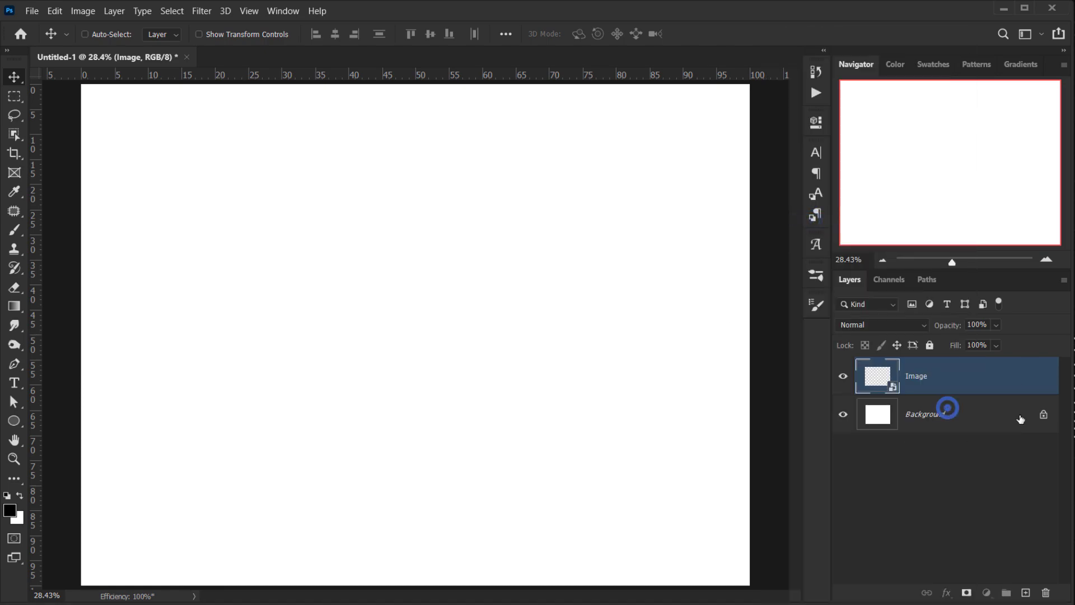
{"action": "left_click_drag", "start_coordinate": [947, 408], "coordinate": [1045, 592]}
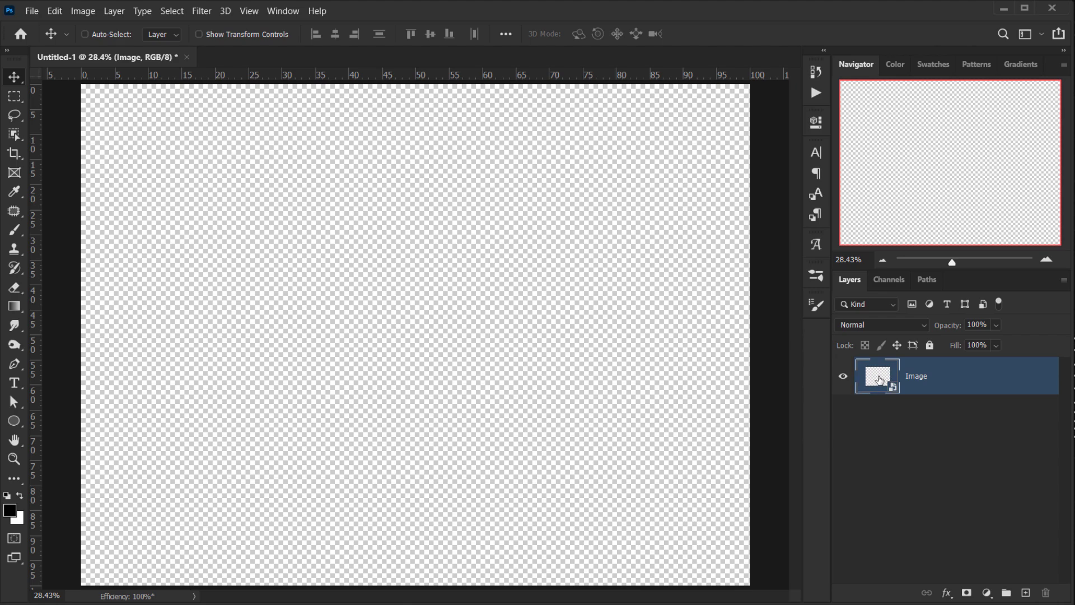
- Open the smart object's contents and place the van photo, stretching it to fill the whole canvas
{"action": "right_click", "coordinate": [945, 375]}
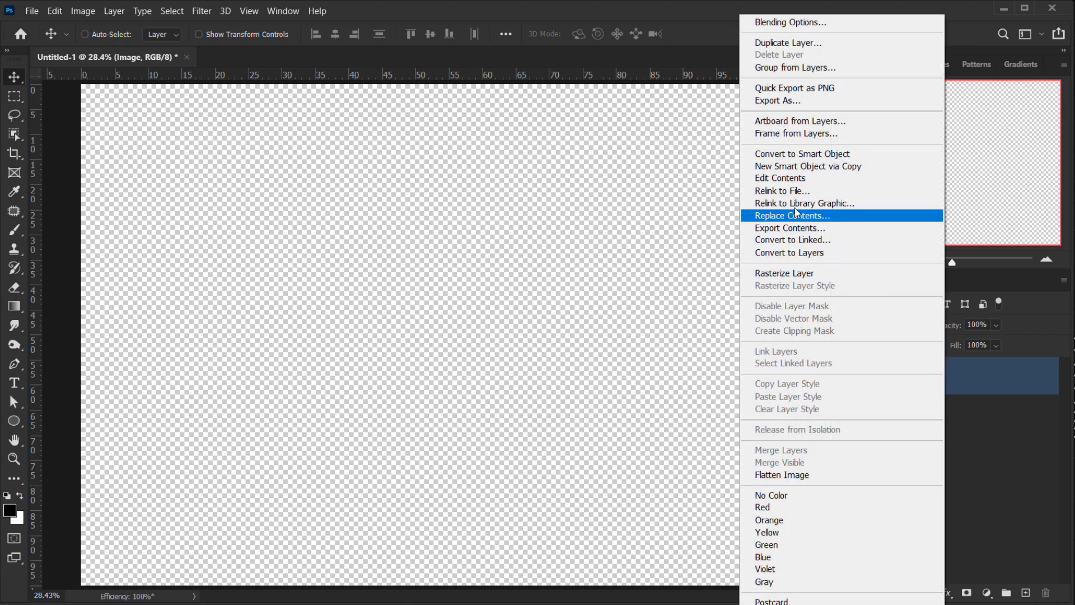
{"action": "left_click", "coordinate": [797, 180]}
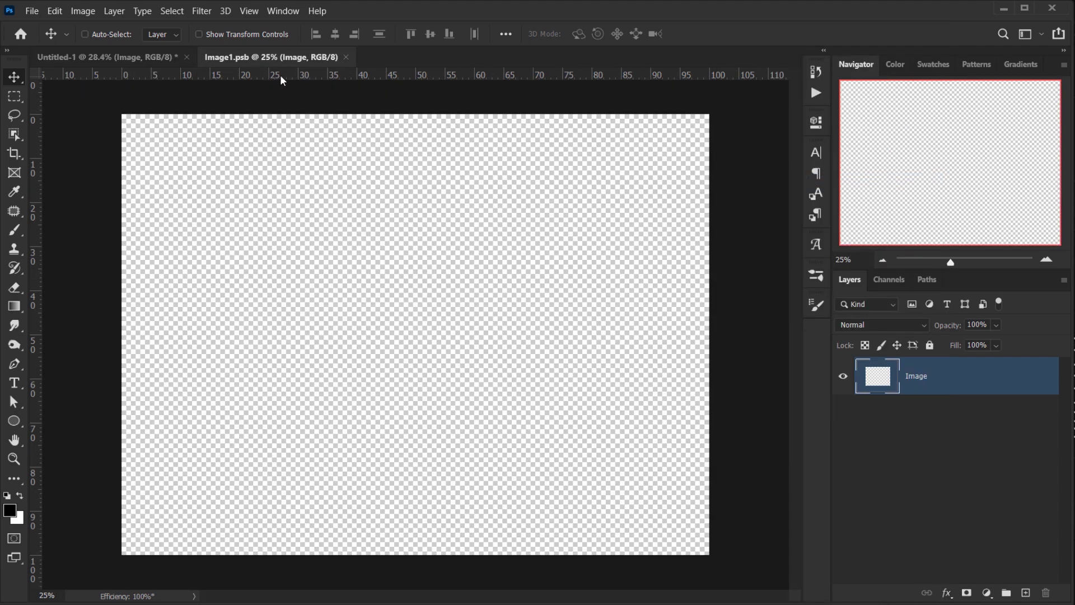
{"action": "left_click_drag", "start_coordinate": [247, 60], "coordinate": [270, 57]}
{"action": "left_click", "coordinate": [131, 602]}
{"action": "left_click_drag", "start_coordinate": [473, 201], "coordinate": [370, 492]}
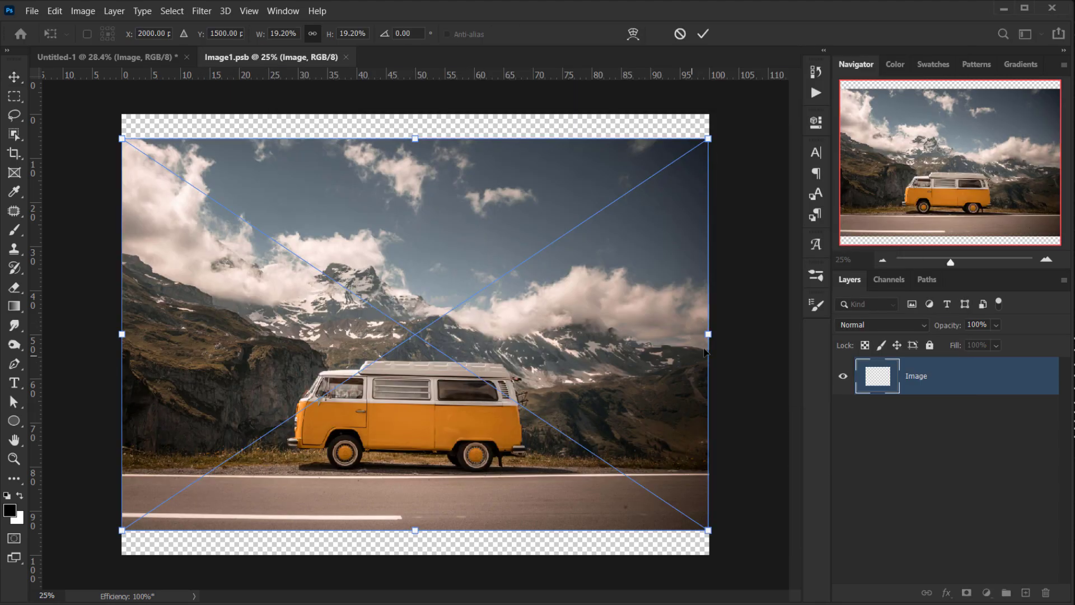
{"action": "left_click_drag", "start_coordinate": [709, 334], "coordinate": [905, 333]}
{"action": "left_click_drag", "start_coordinate": [126, 334], "coordinate": [0, 334]}
{"action": "left_click", "coordinate": [702, 33]}
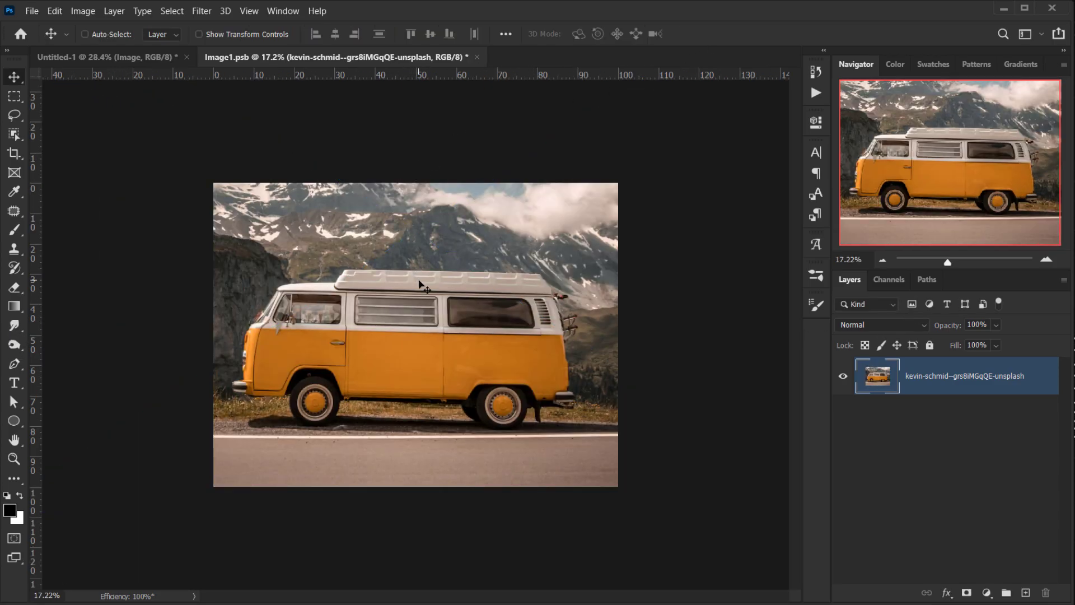
- Close the smart object contents document, saving the changes
{"action": "key", "text": "ctrl+0"}
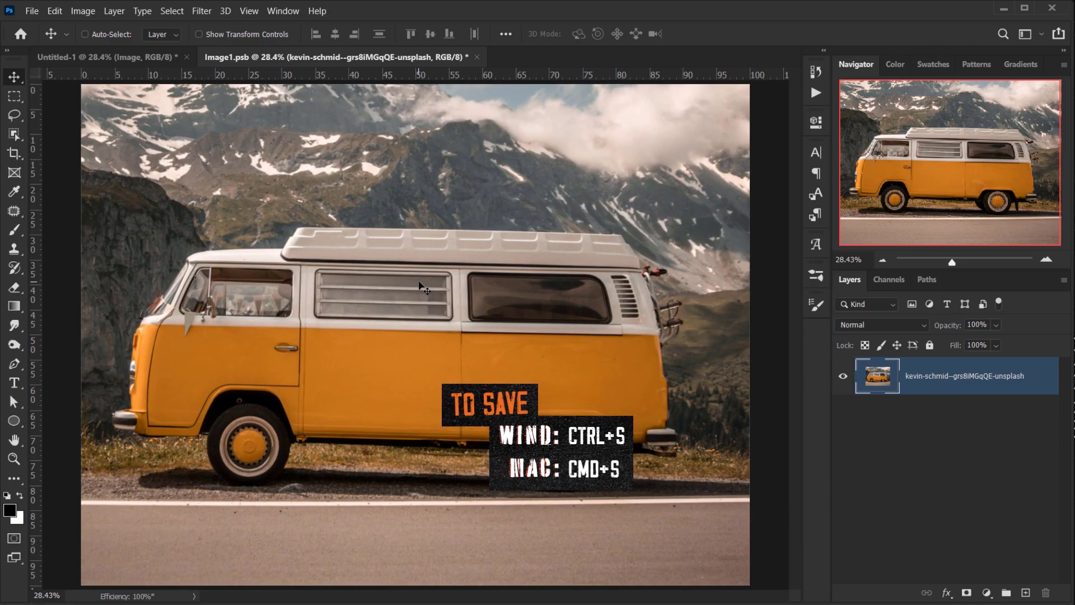
{"action": "left_click", "coordinate": [31, 11]}
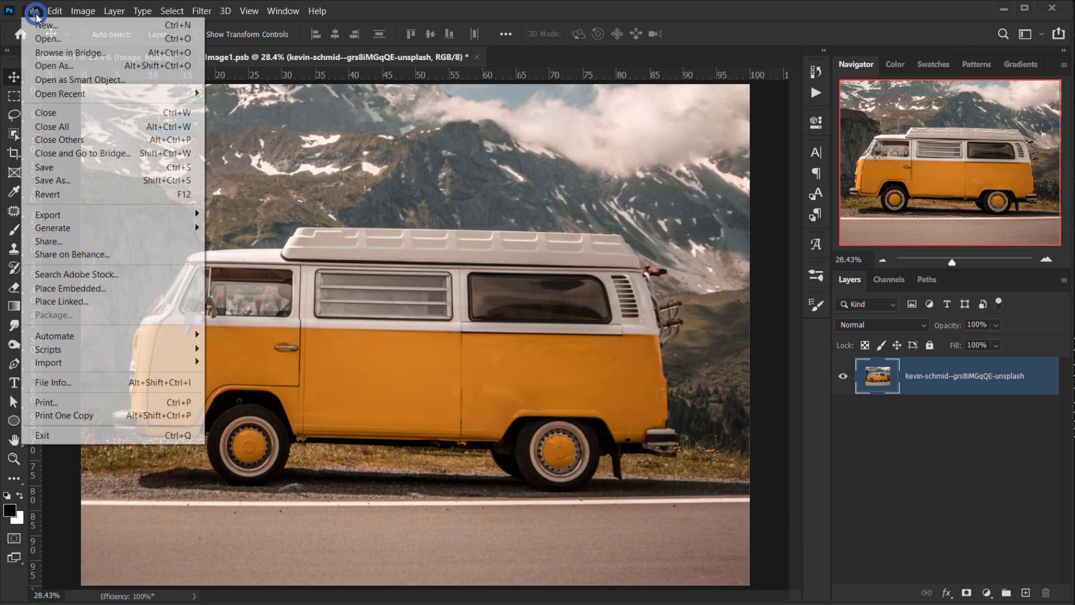
{"action": "left_click", "coordinate": [687, 5]}
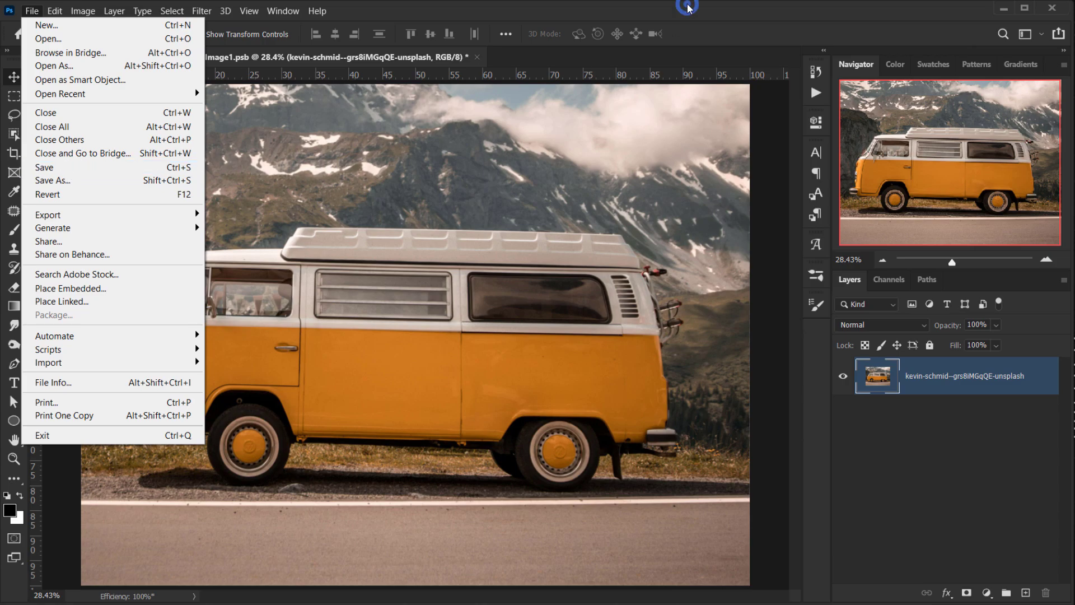
{"action": "left_click", "coordinate": [476, 56]}
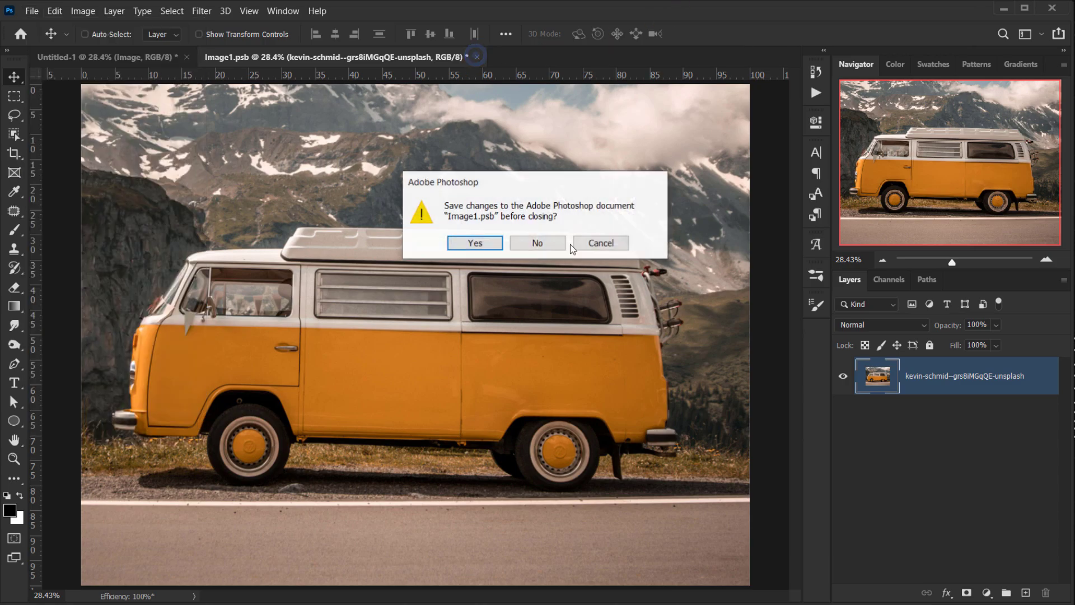
{"action": "left_click", "coordinate": [457, 242]}
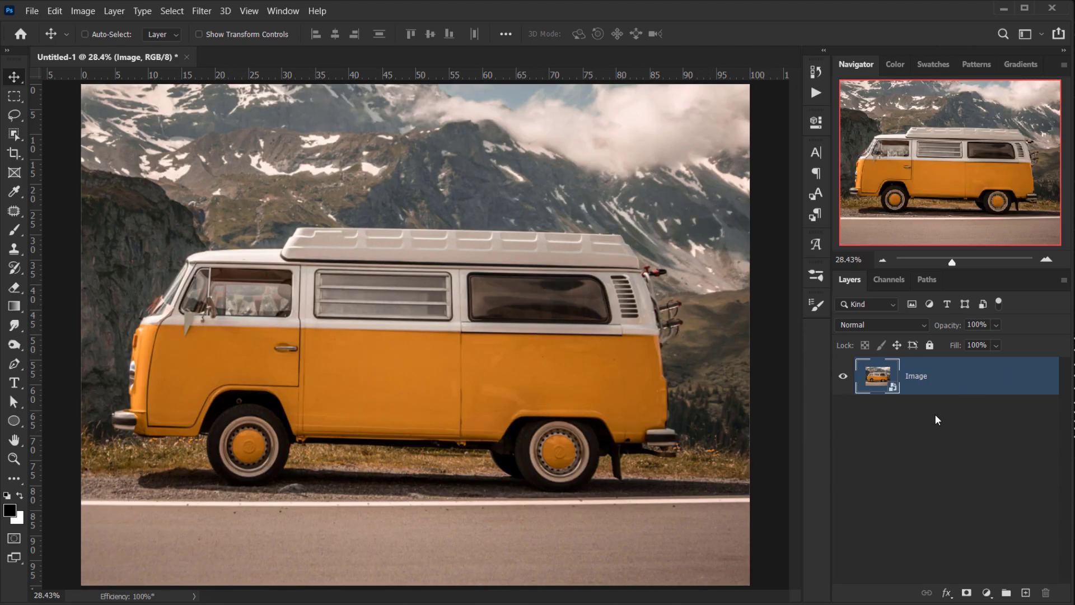
{"action": "scroll", "coordinate": [472, 384], "scroll_direction": "down", "scroll_amount": 3}
{"action": "scroll", "coordinate": [416, 399], "scroll_direction": "up", "scroll_amount": 4}
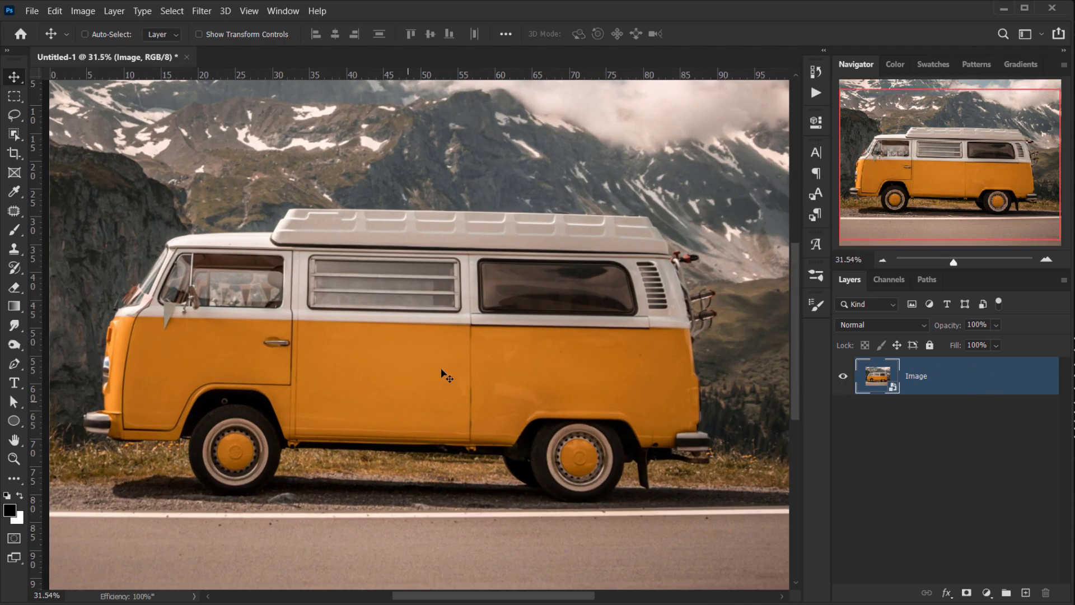
{"action": "scroll", "coordinate": [450, 365], "scroll_direction": "down", "scroll_amount": 1}
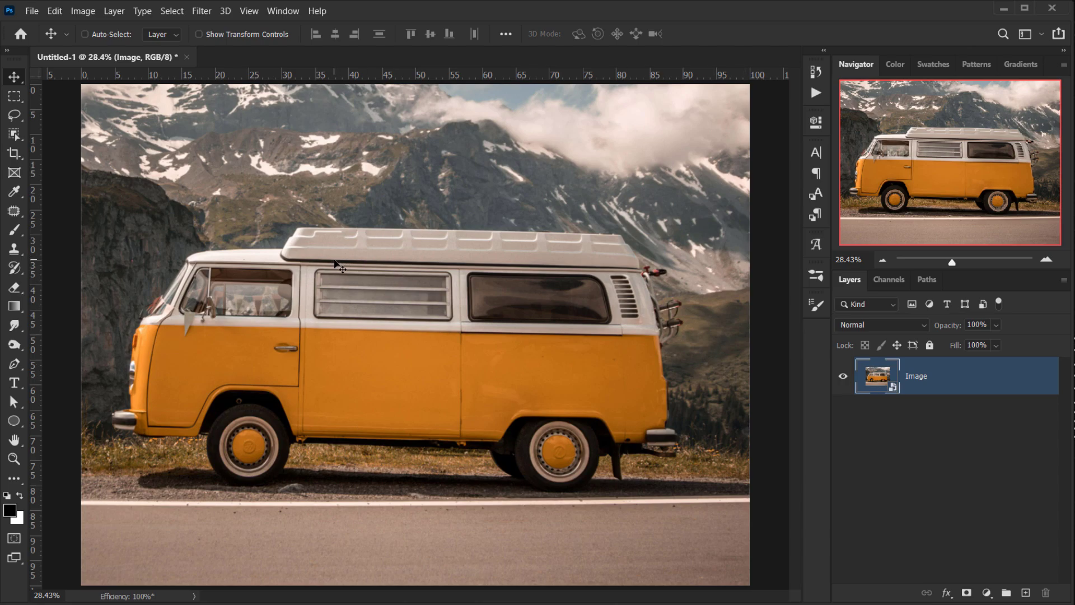
- Open the recent file Bricks Patt.psd
{"action": "left_click", "coordinate": [32, 11]}
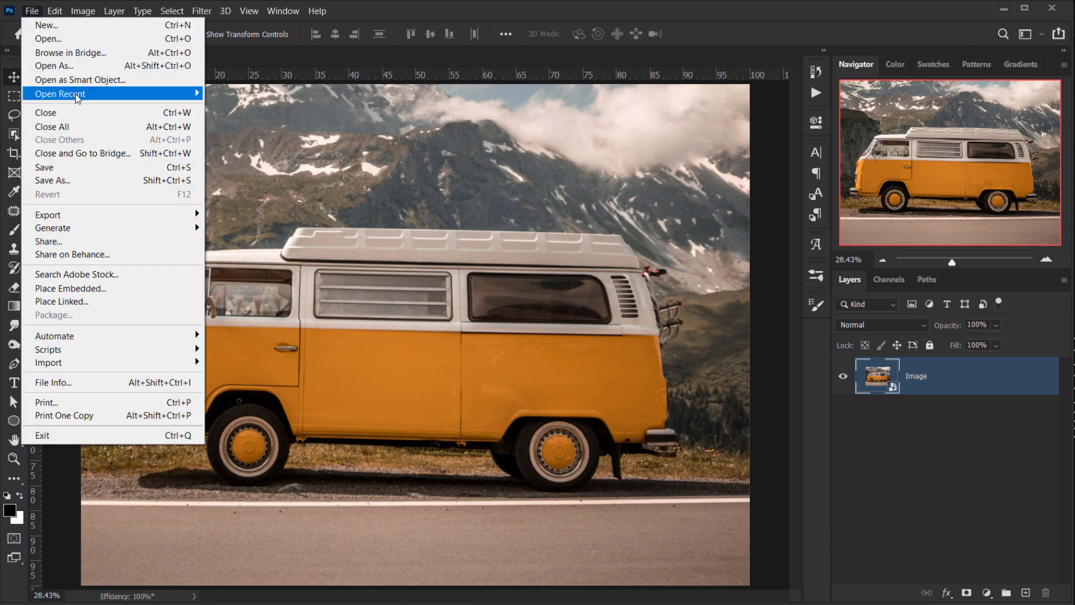
{"action": "mouse_move", "coordinate": [70, 93]}
{"action": "left_click", "coordinate": [314, 89]}
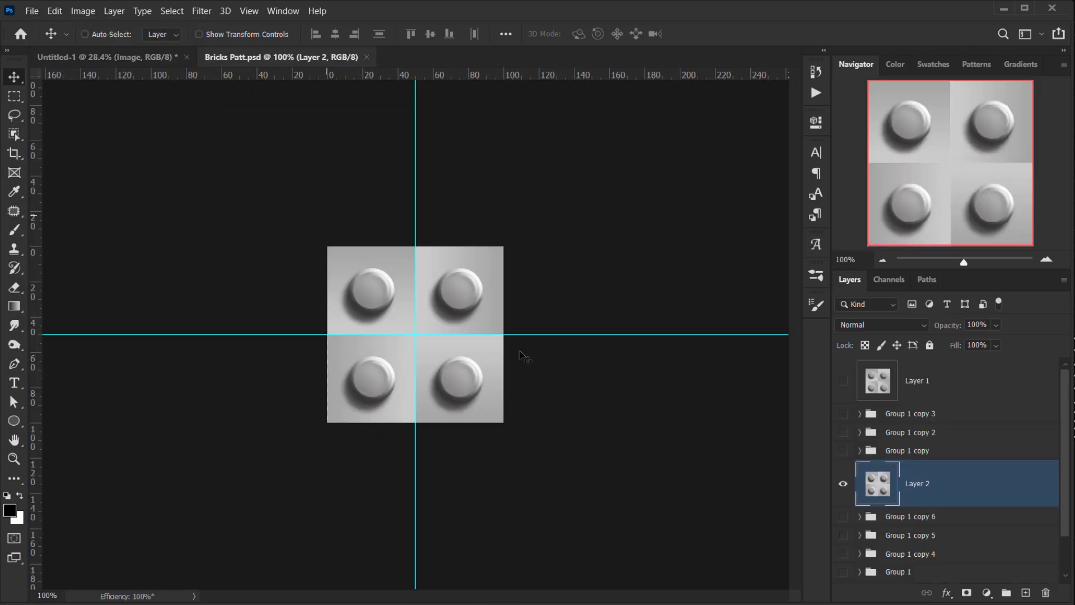
- Hide Layer 2 and make Layer 1 visible instead
{"action": "key", "text": "ctrl+plus"}
{"action": "key", "text": "ctrl+plus"}
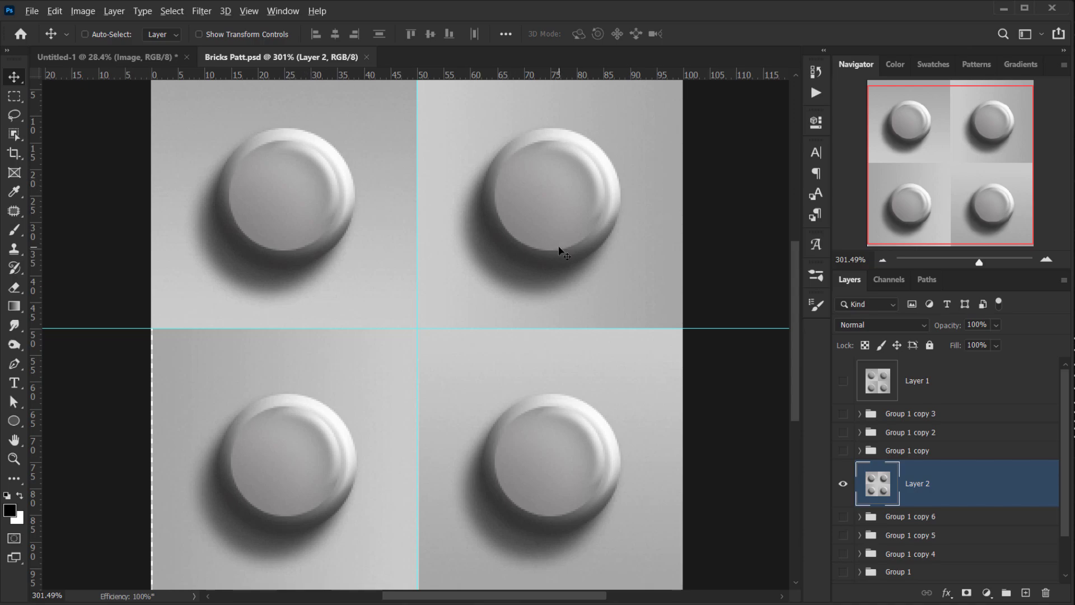
{"action": "key", "text": "ctrl+minus"}
{"action": "key", "text": "ctrl+plus"}
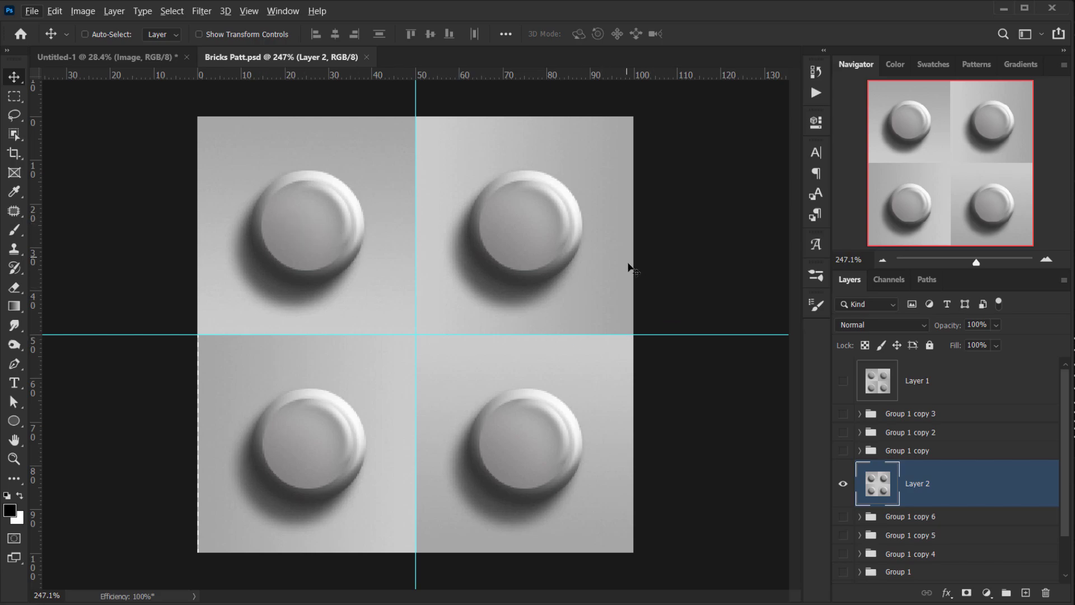
{"action": "left_click", "coordinate": [842, 483]}
{"action": "left_click", "coordinate": [843, 380]}
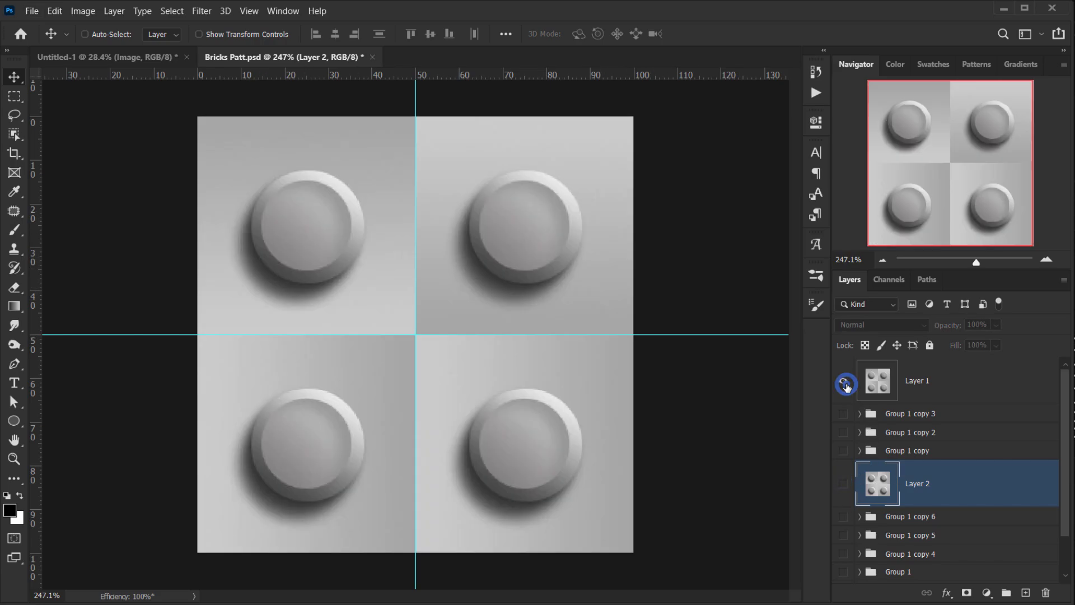
- Hide the guides in the Bricks Patt document
{"action": "scroll", "coordinate": [452, 295], "scroll_direction": "up", "scroll_amount": 3}
{"action": "scroll", "coordinate": [451, 295], "scroll_direction": "down", "scroll_amount": 4}
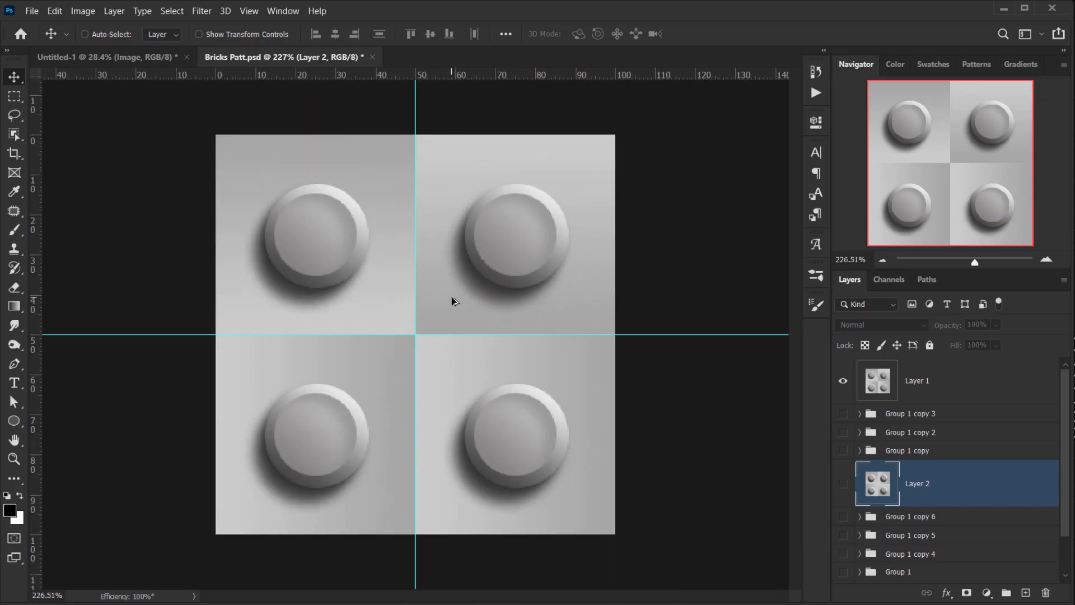
{"action": "scroll", "coordinate": [412, 288], "scroll_direction": "up", "scroll_amount": 3}
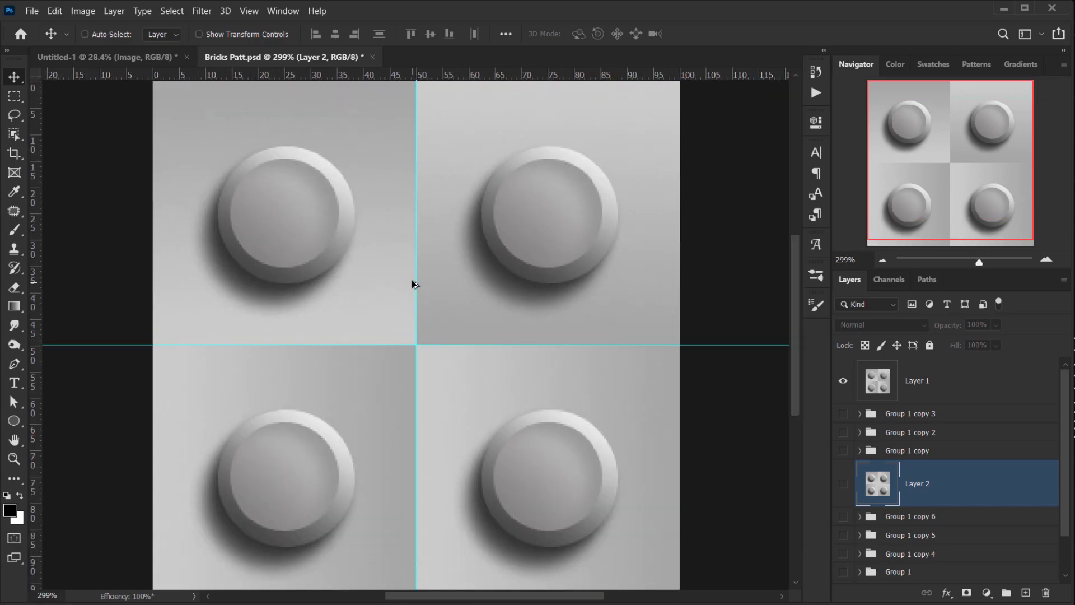
{"action": "scroll", "coordinate": [407, 261], "scroll_direction": "down", "scroll_amount": 1}
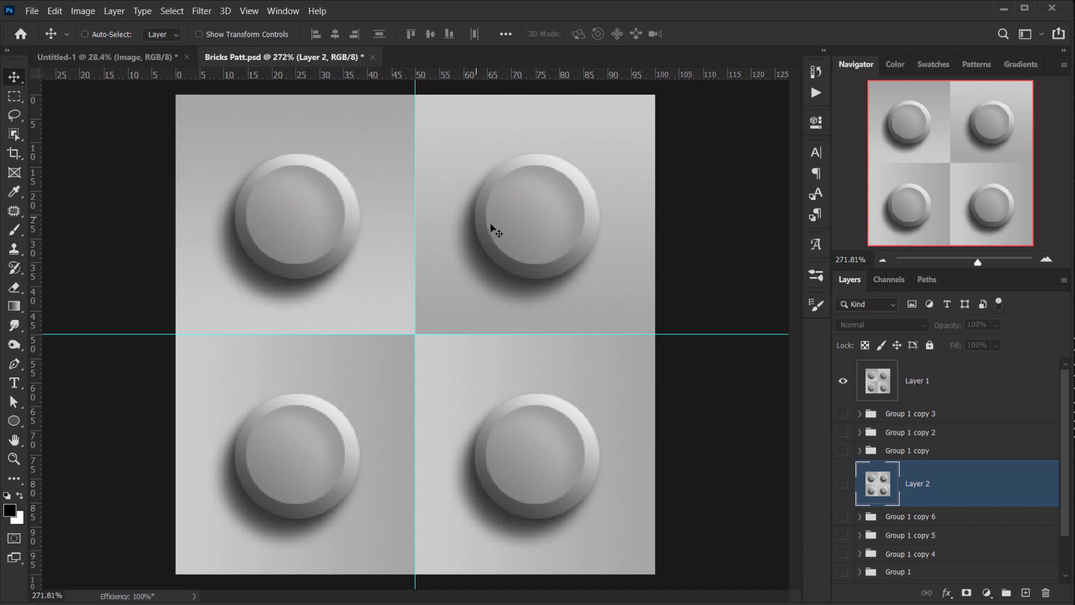
{"action": "key", "text": "ctrl+h"}
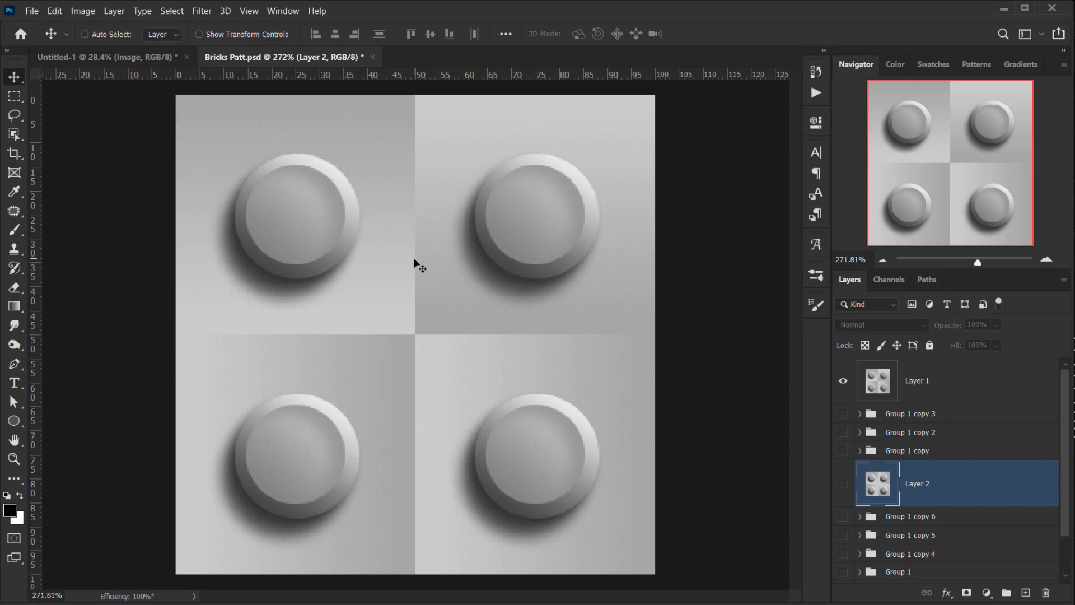
- Hide Layer 1 and make Group 1 copy 3, Group 1 copy 2 and Group 1 copy visible
{"action": "scroll", "coordinate": [409, 287], "scroll_direction": "down", "scroll_amount": 1}
{"action": "scroll", "coordinate": [410, 289], "scroll_direction": "down", "scroll_amount": 1}
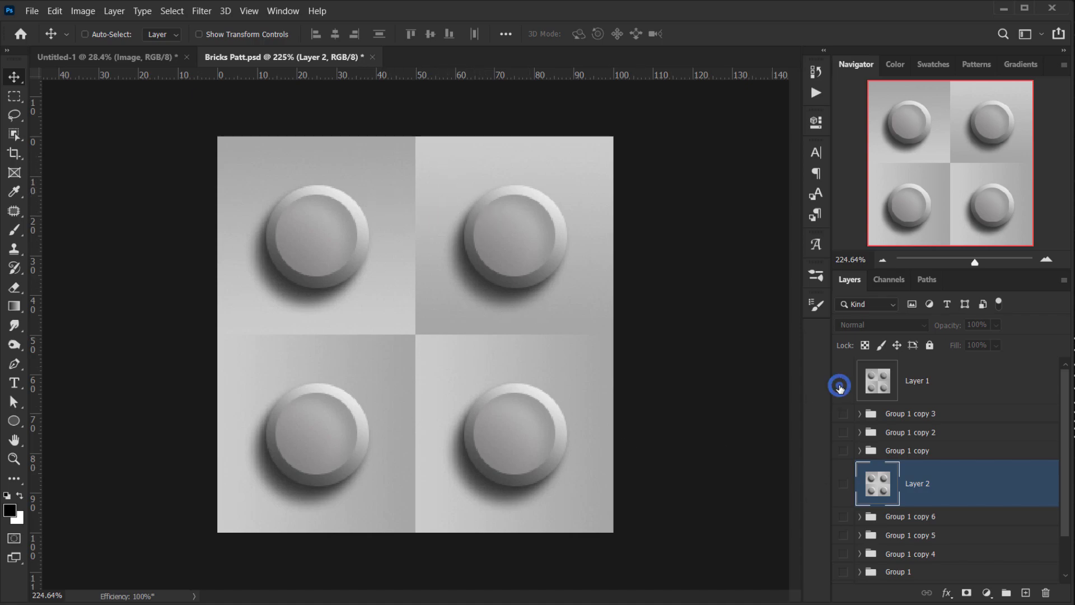
{"action": "left_click", "coordinate": [842, 380]}
{"action": "left_click", "coordinate": [842, 413]}
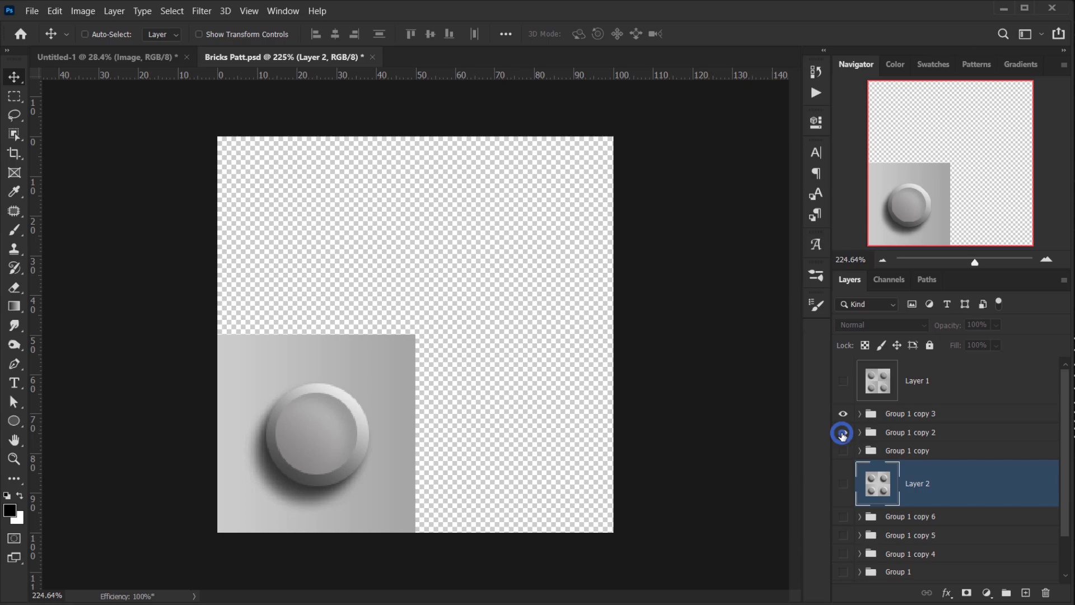
{"action": "left_click", "coordinate": [843, 431]}
{"action": "left_click", "coordinate": [842, 450]}
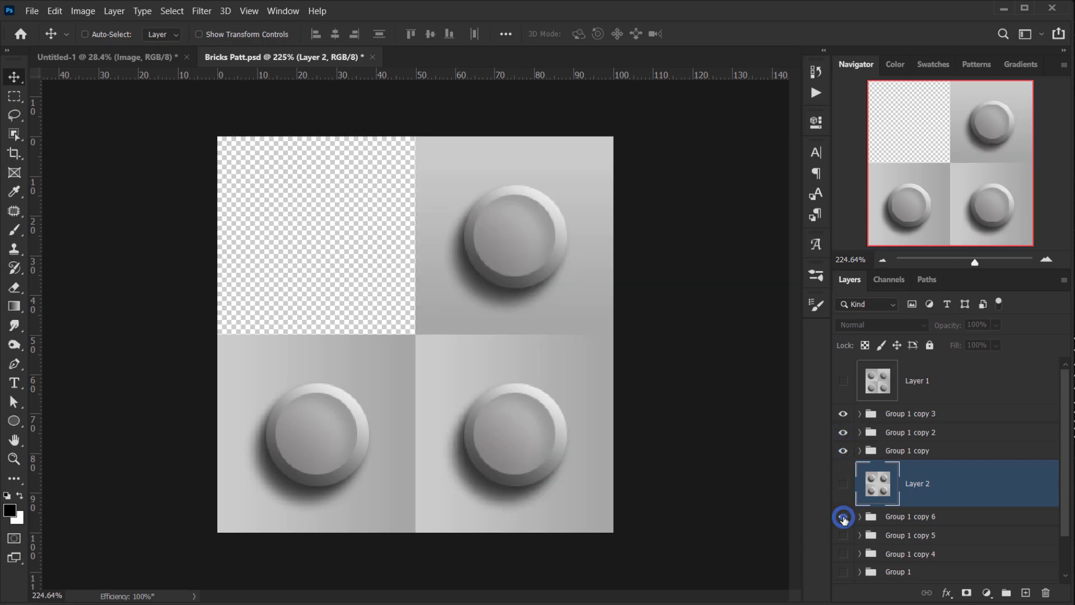
{"action": "left_click", "coordinate": [842, 571]}
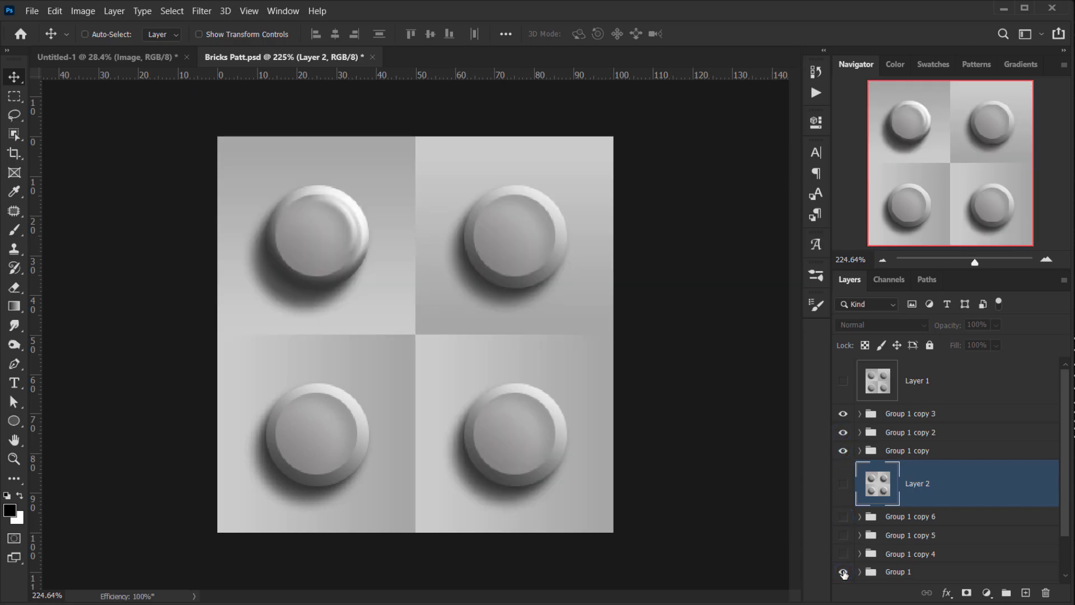
{"action": "left_click", "coordinate": [844, 573]}
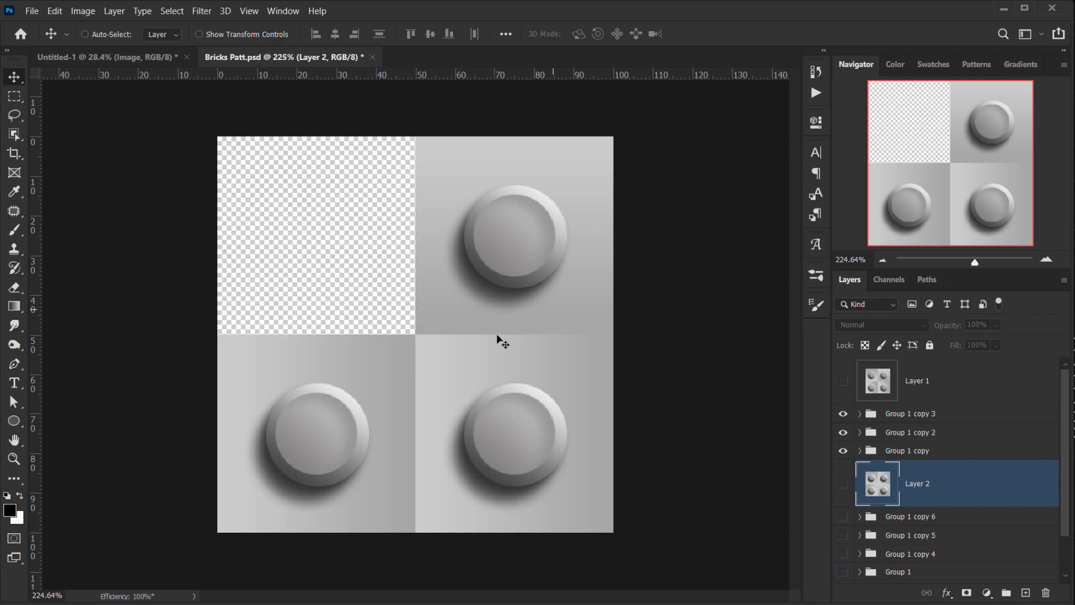
{"action": "scroll", "coordinate": [401, 349], "scroll_direction": "up", "scroll_amount": 3}
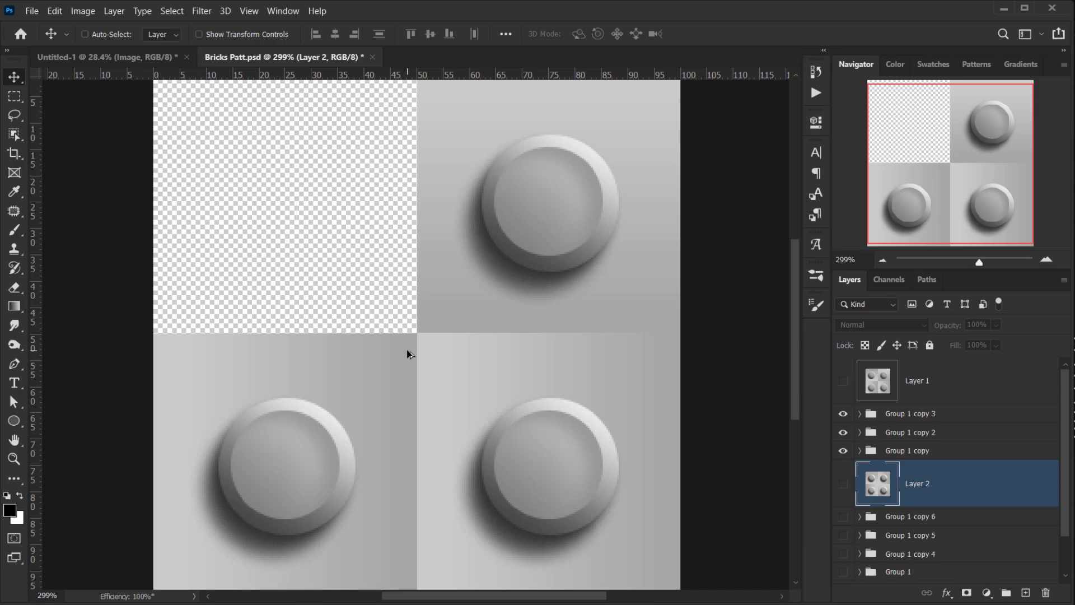
{"action": "scroll", "coordinate": [407, 353], "scroll_direction": "down", "scroll_amount": 1}
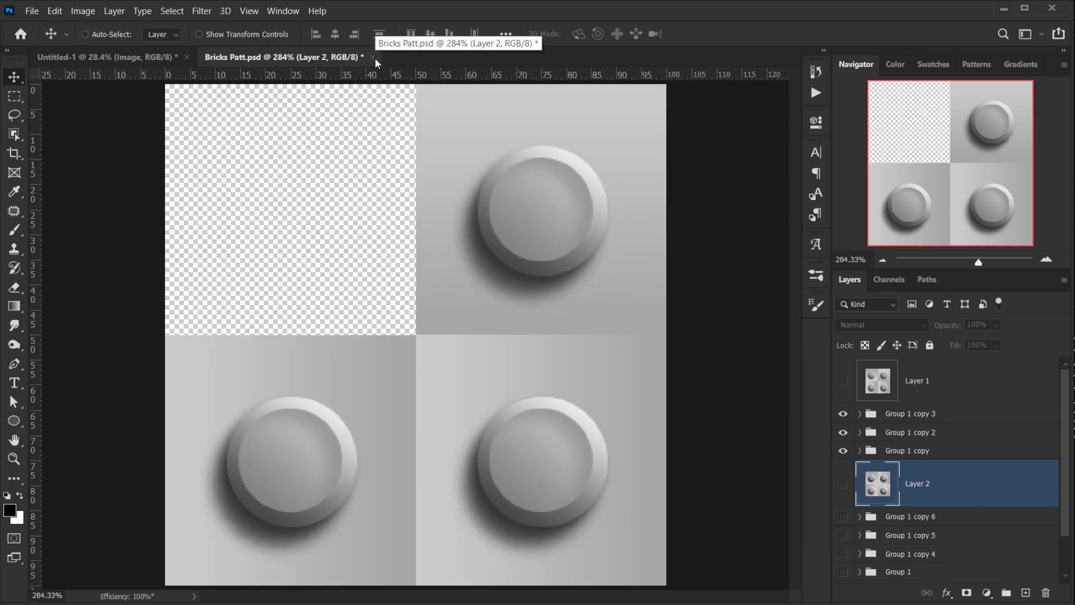
- Close the Bricks Patt document without saving changes
{"action": "left_click", "coordinate": [373, 57]}
{"action": "left_click", "coordinate": [549, 242]}
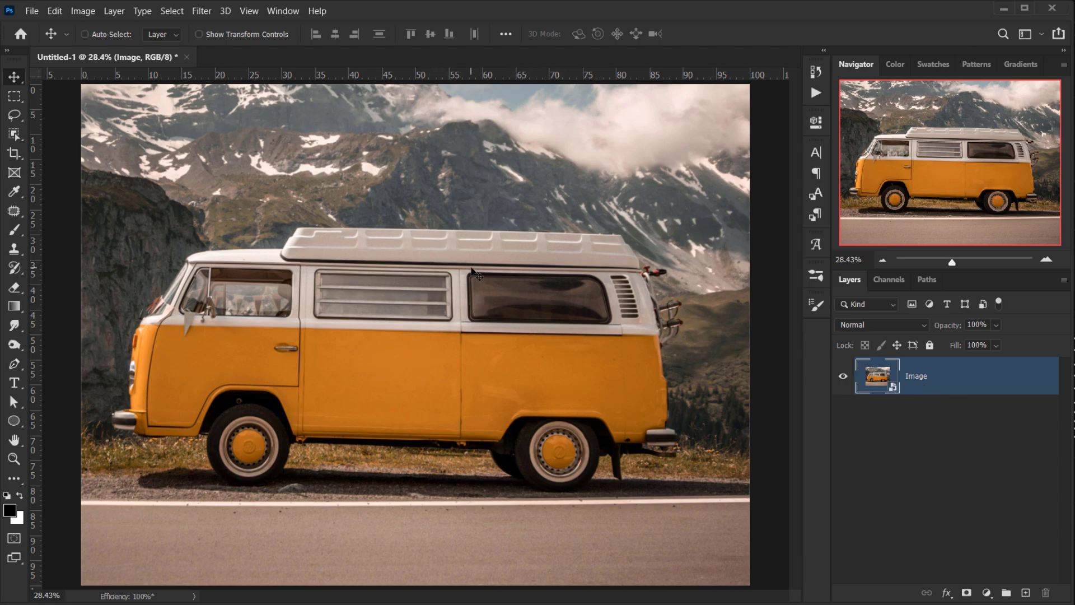
- Apply Shadows/Highlights to the van image layer with a shadows amount of 23%, then delete its smart filter mask
{"action": "left_click", "coordinate": [78, 11]}
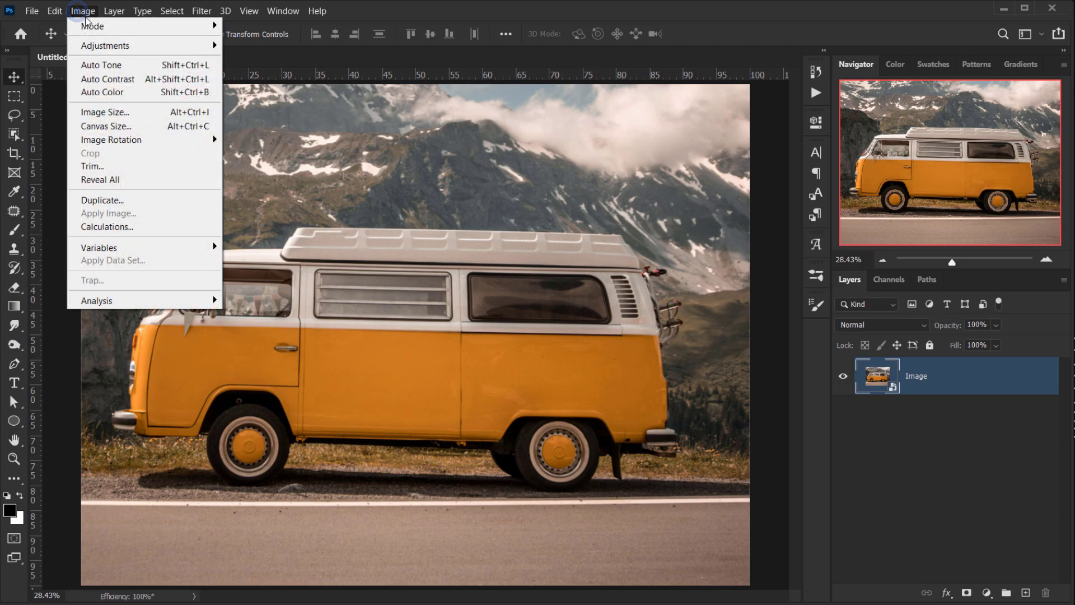
{"action": "mouse_move", "coordinate": [140, 53]}
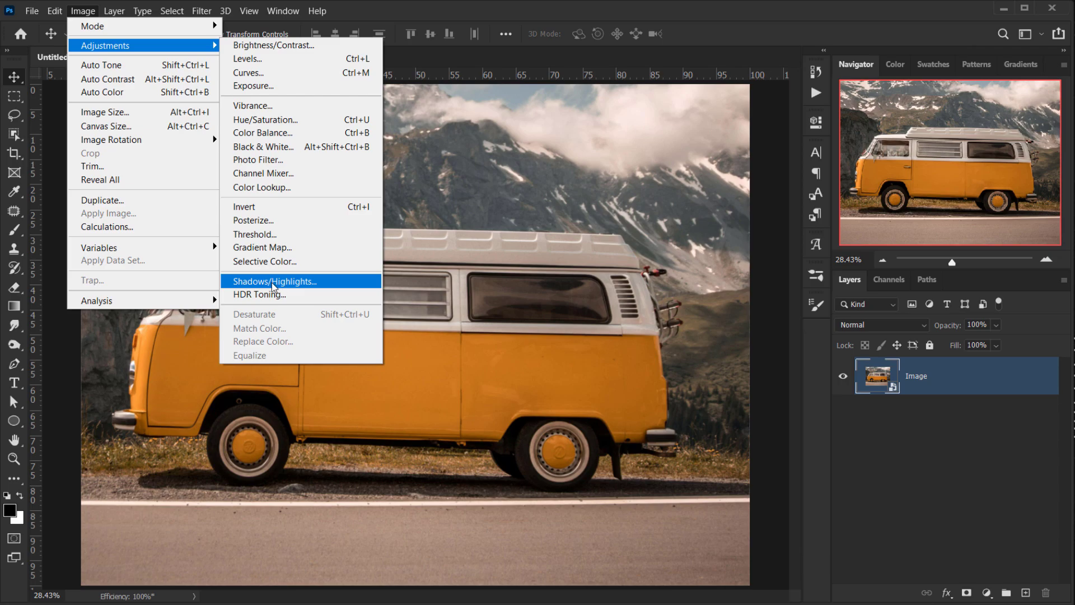
{"action": "left_click", "coordinate": [271, 282]}
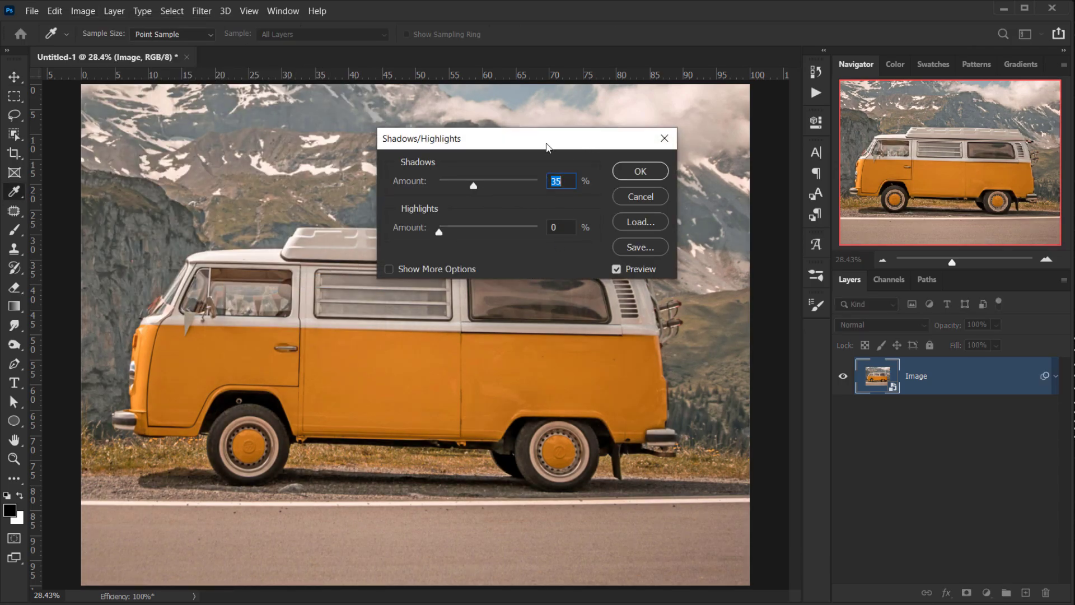
{"action": "left_click_drag", "start_coordinate": [547, 147], "coordinate": [749, 147]}
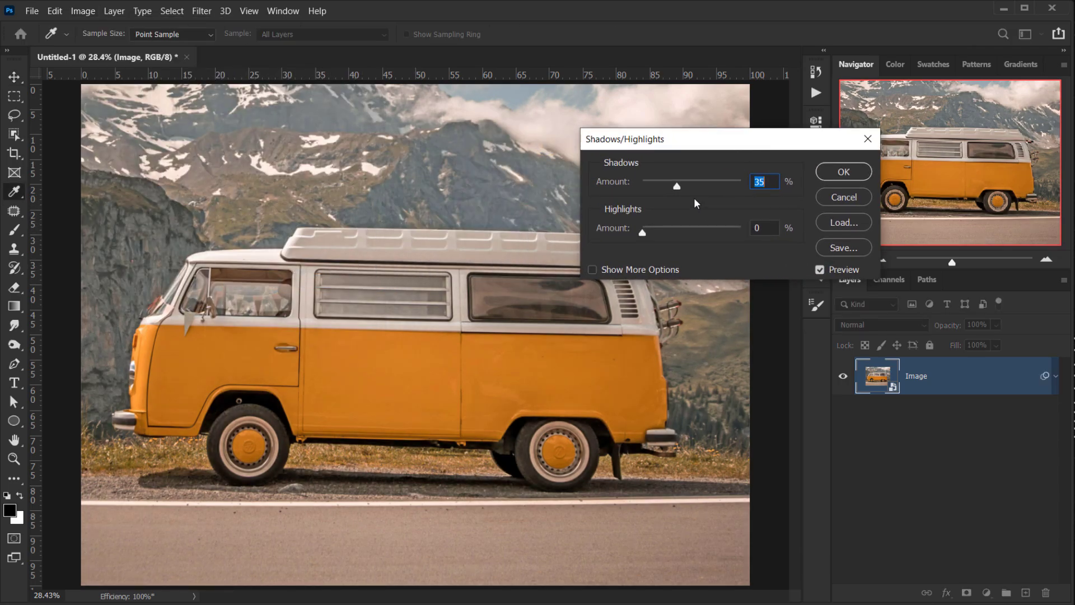
{"action": "left_click_drag", "start_coordinate": [679, 189], "coordinate": [671, 189]}
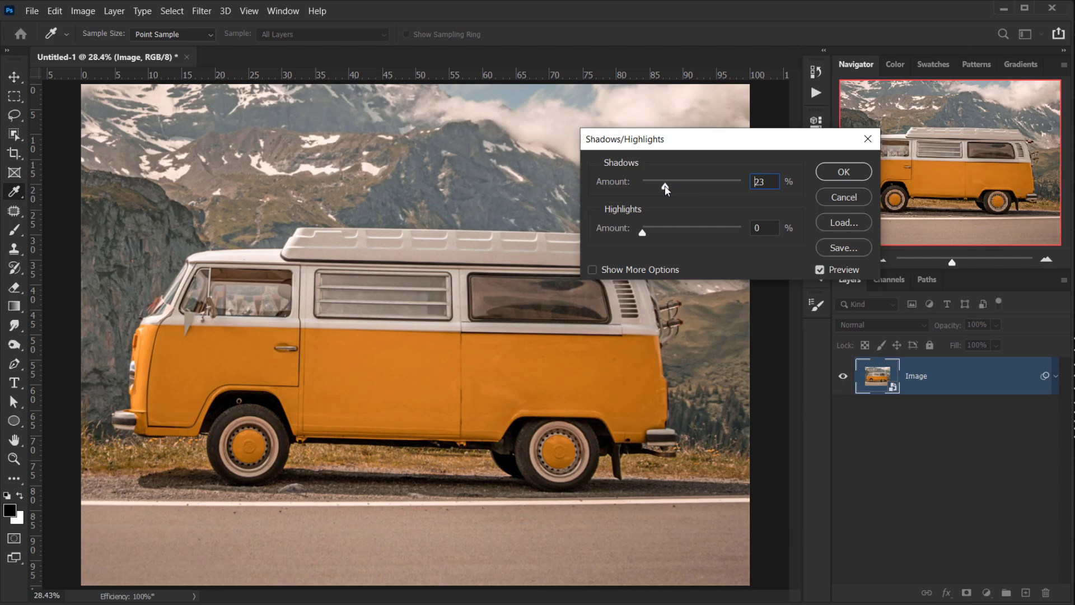
{"action": "double_click", "coordinate": [778, 185]}
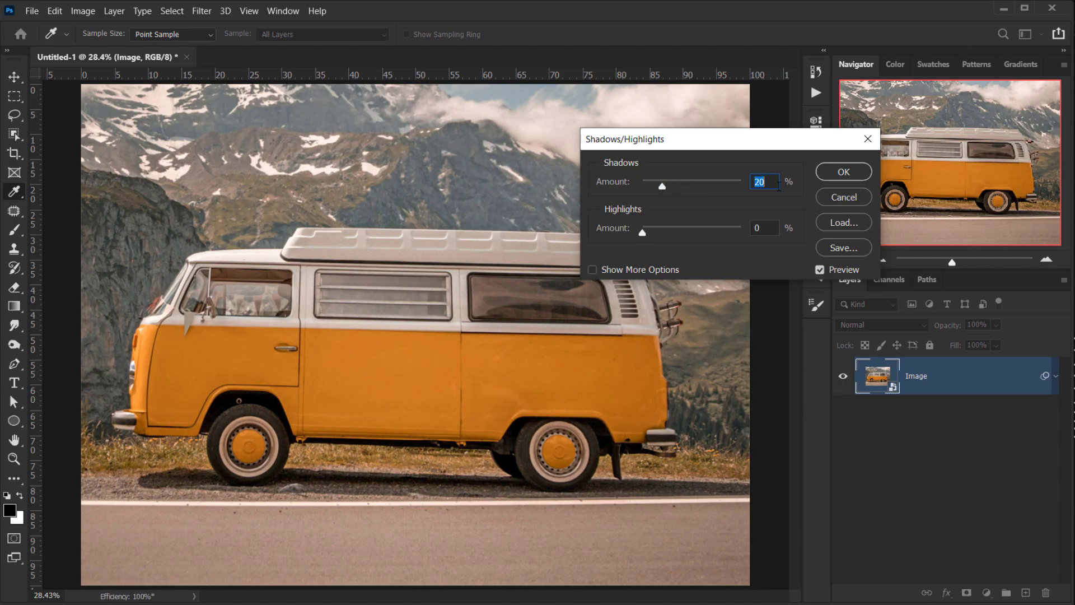
{"action": "left_click", "coordinate": [851, 174]}
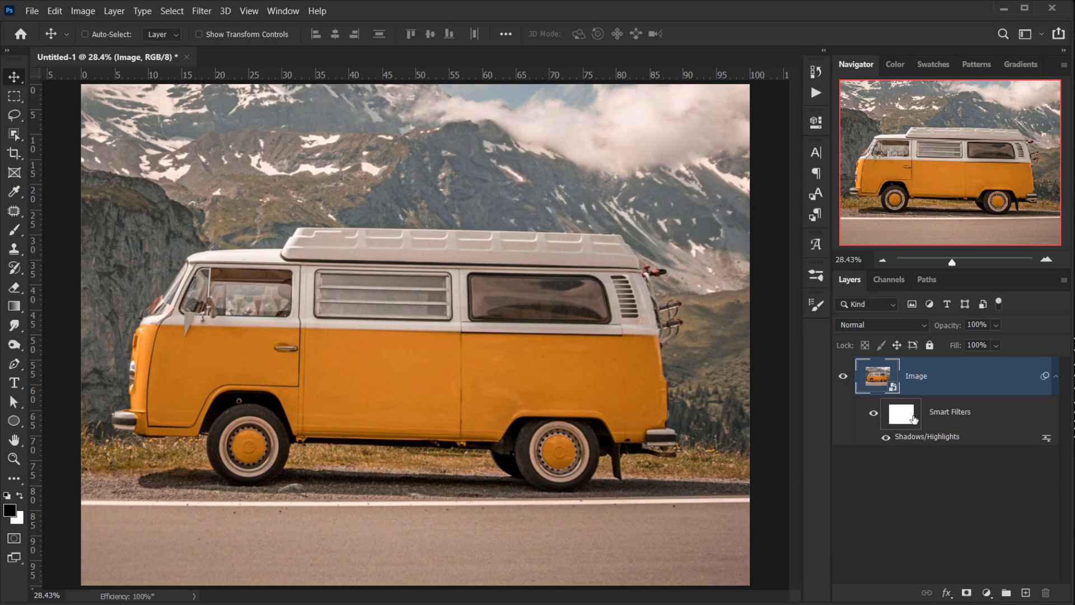
{"action": "left_click_drag", "start_coordinate": [914, 419], "coordinate": [1046, 592]}
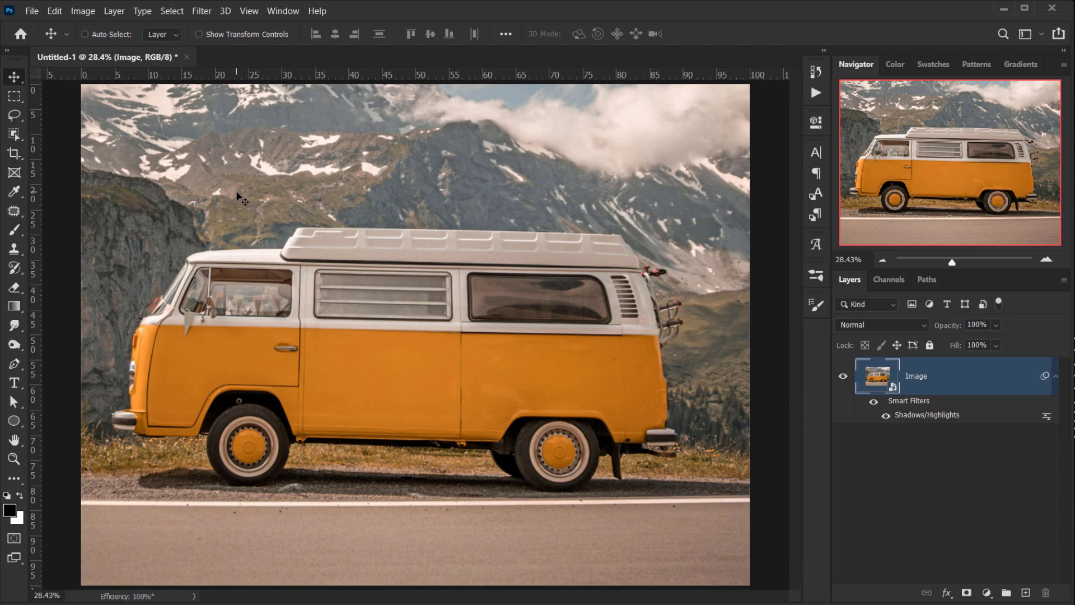
- Apply the Pixelate Mosaic filter to the image with a cell size of 30 square
{"action": "left_click", "coordinate": [204, 11]}
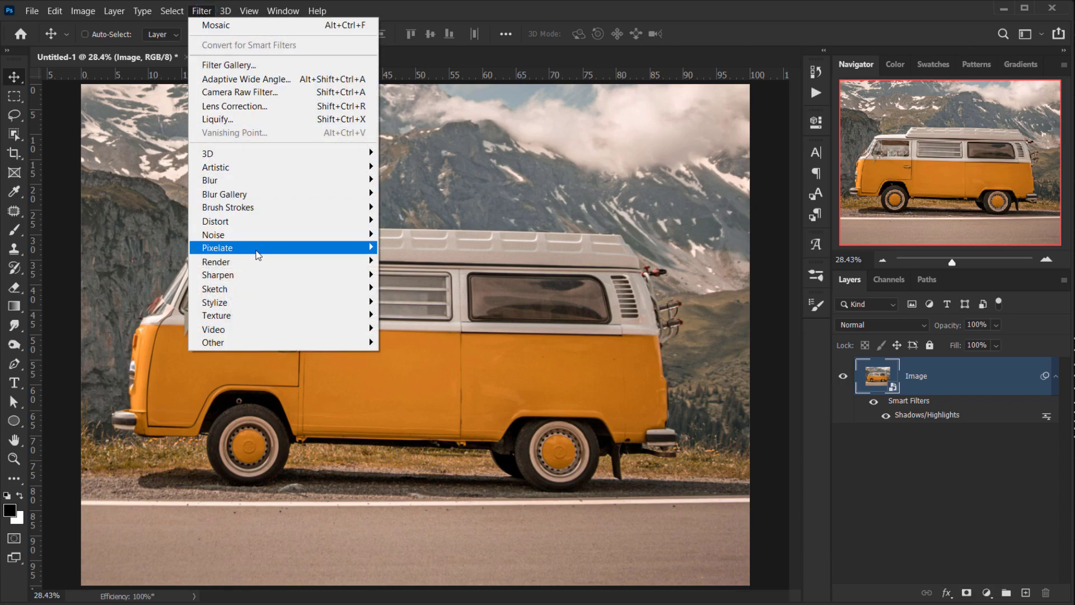
{"action": "mouse_move", "coordinate": [256, 252]}
{"action": "left_click", "coordinate": [408, 315]}
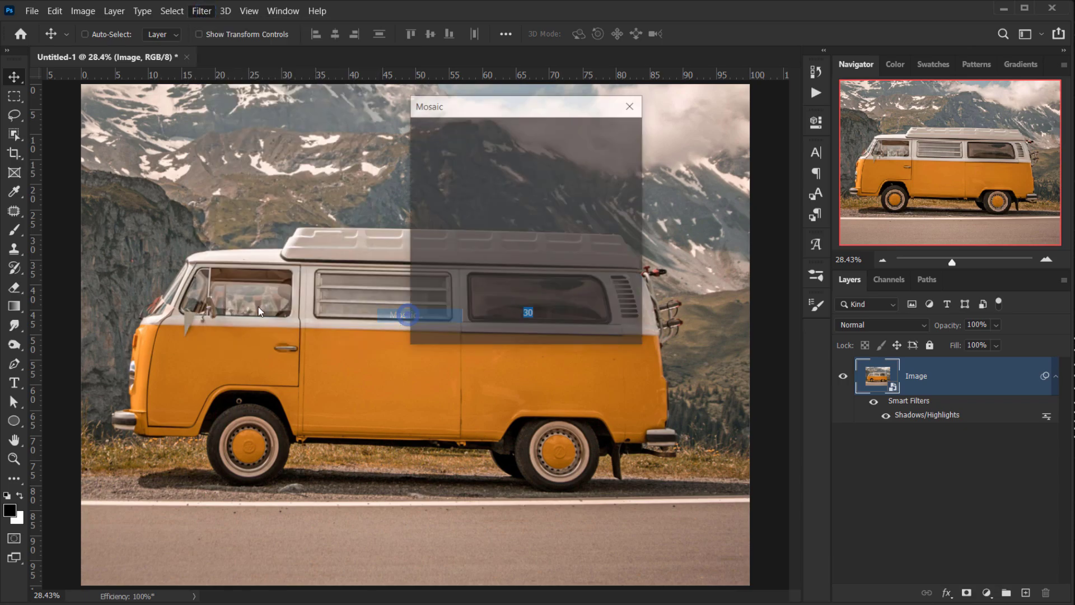
{"action": "left_click_drag", "start_coordinate": [469, 111], "coordinate": [626, 150]}
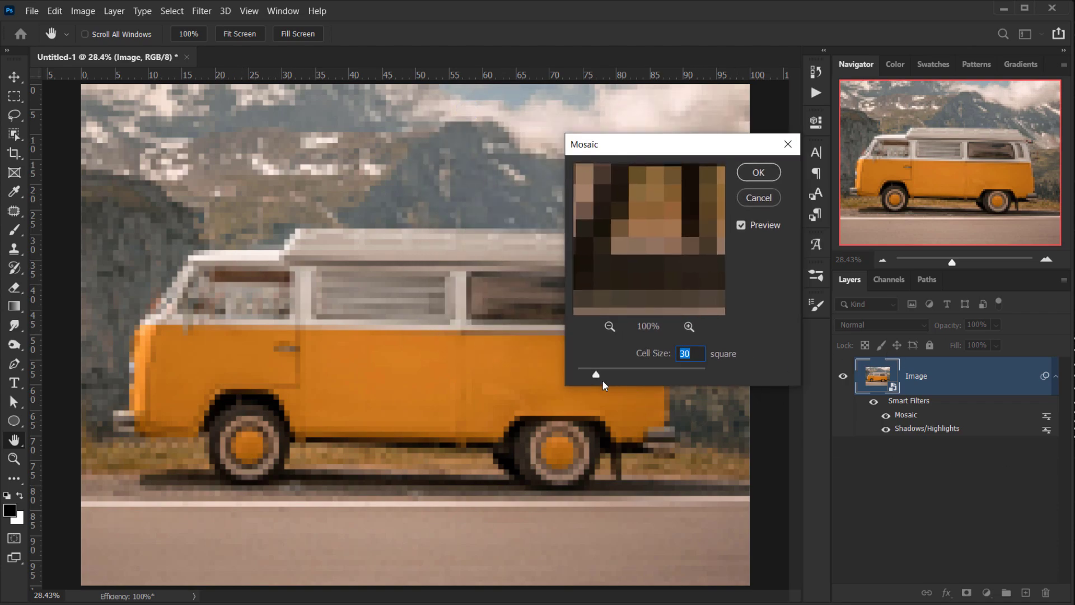
{"action": "left_click_drag", "start_coordinate": [608, 374], "coordinate": [636, 377]}
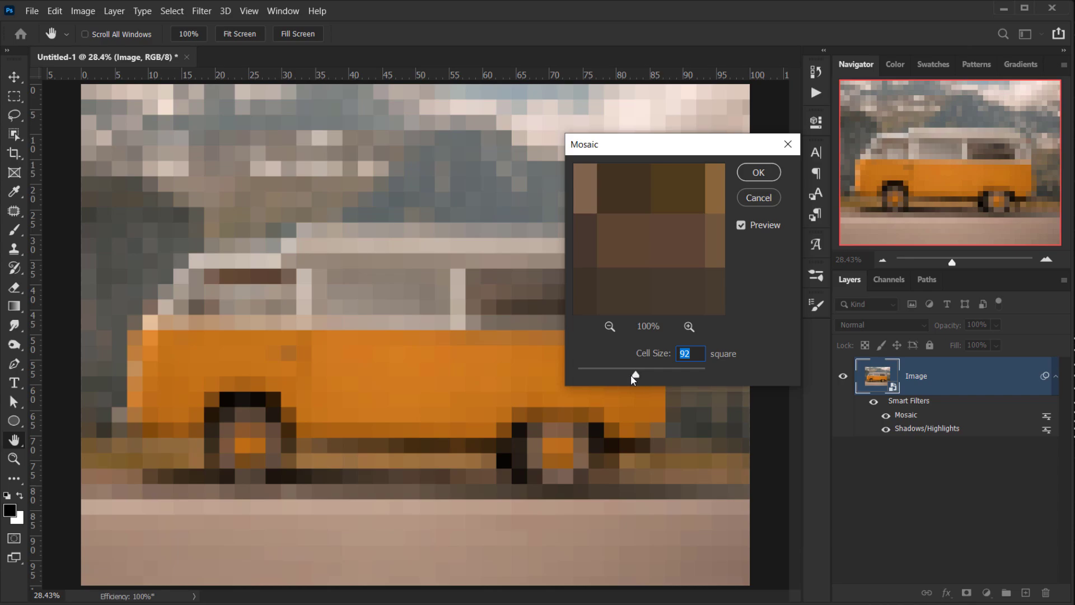
{"action": "left_click_drag", "start_coordinate": [621, 370], "coordinate": [594, 369]}
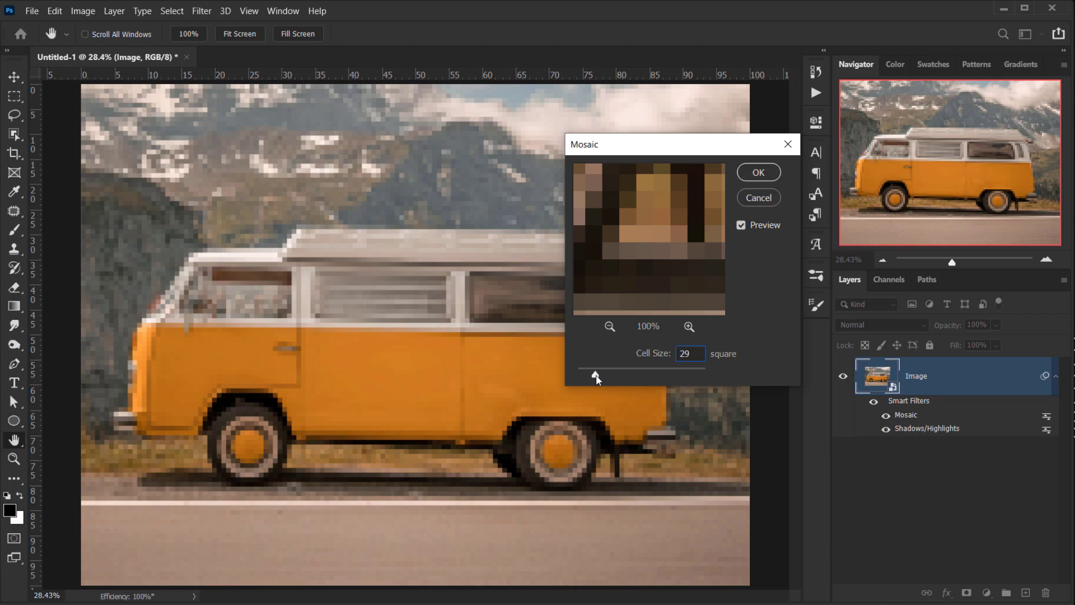
{"action": "left_click_drag", "start_coordinate": [596, 375], "coordinate": [598, 375]}
{"action": "left_click", "coordinate": [694, 354]}
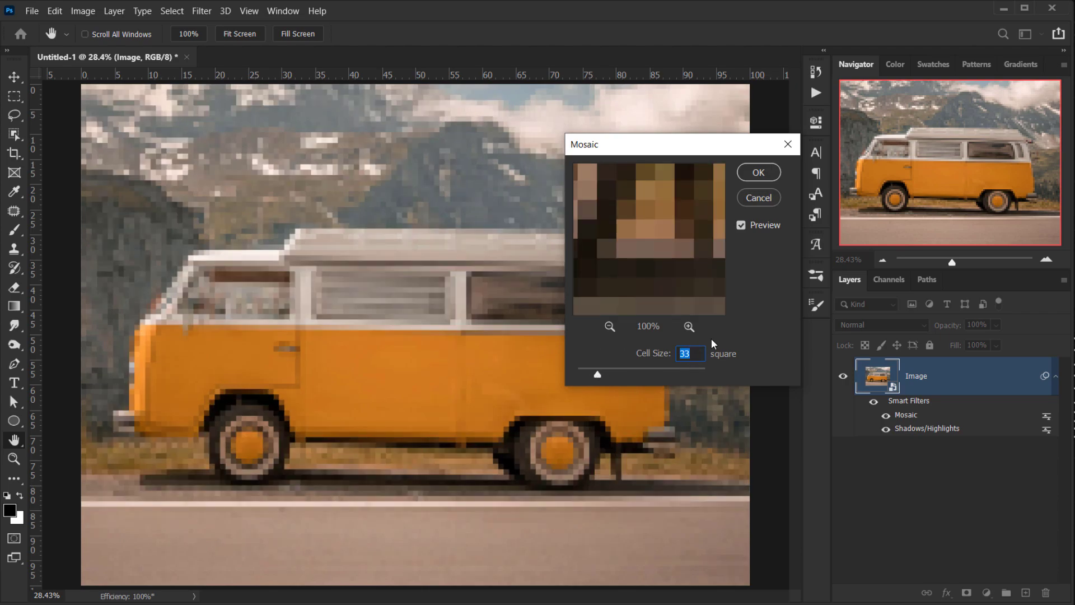
{"action": "type", "text": "30"}
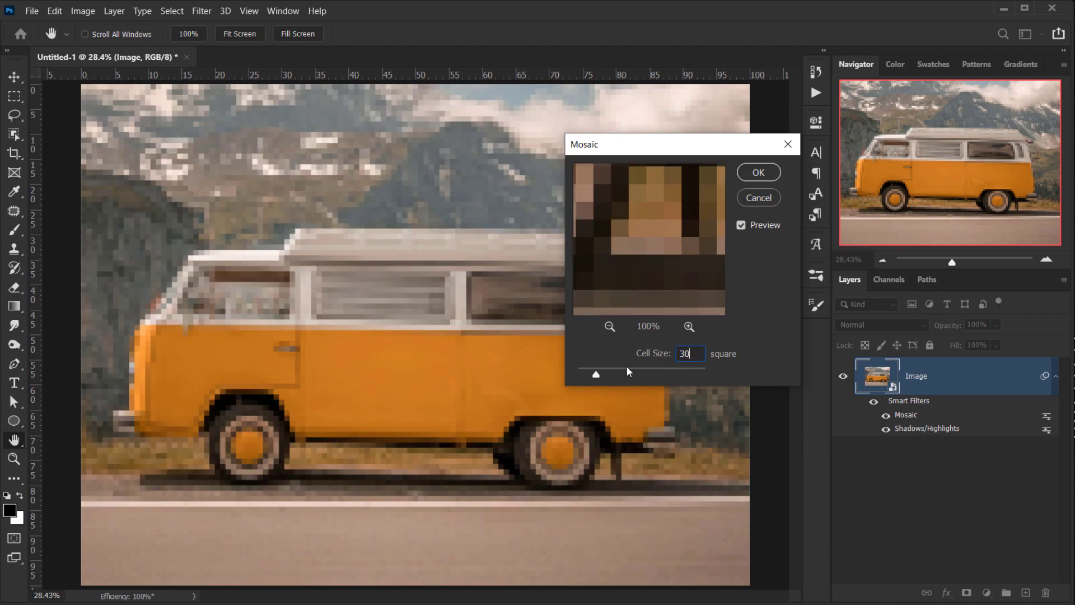
{"action": "left_click", "coordinate": [770, 175]}
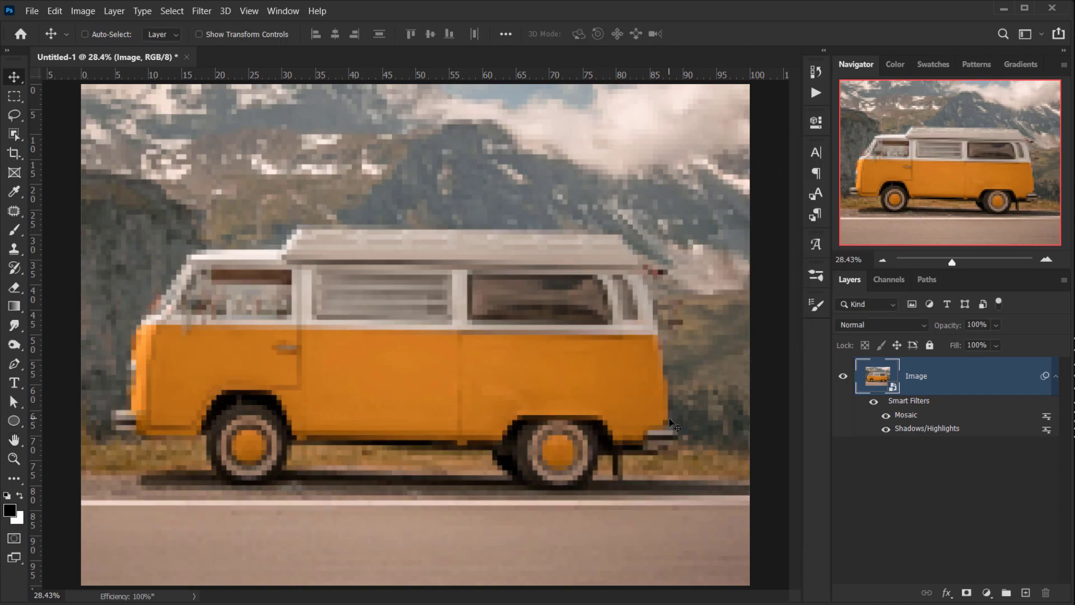
- Open the Filter Gallery, pick the Craquelure texture and delete the Grain effect layer
{"action": "scroll", "coordinate": [459, 354], "scroll_direction": "up", "scroll_amount": 3}
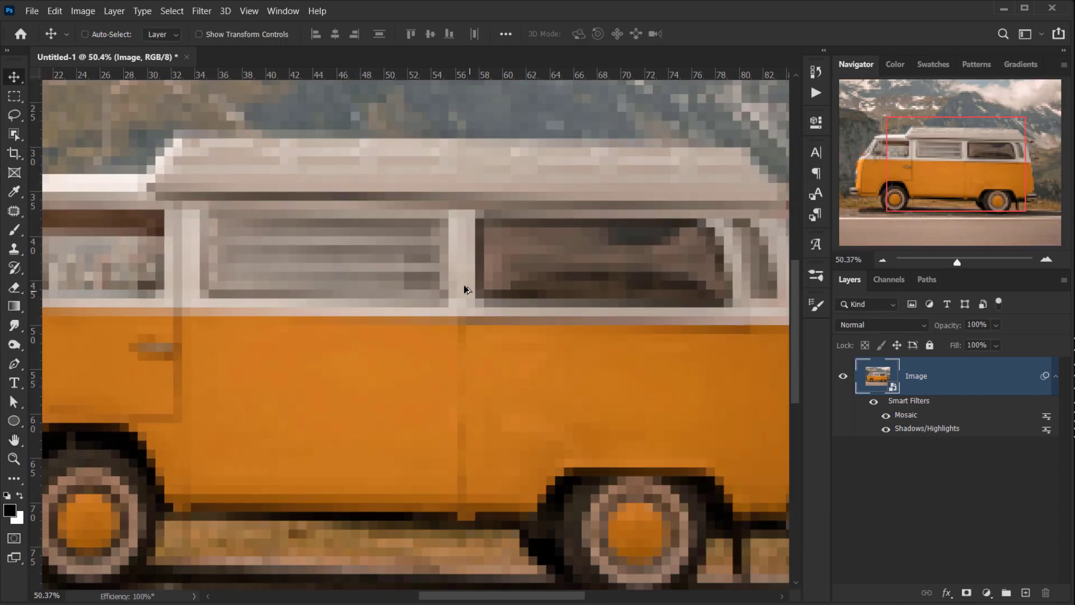
{"action": "scroll", "coordinate": [431, 249], "scroll_direction": "down", "scroll_amount": 3}
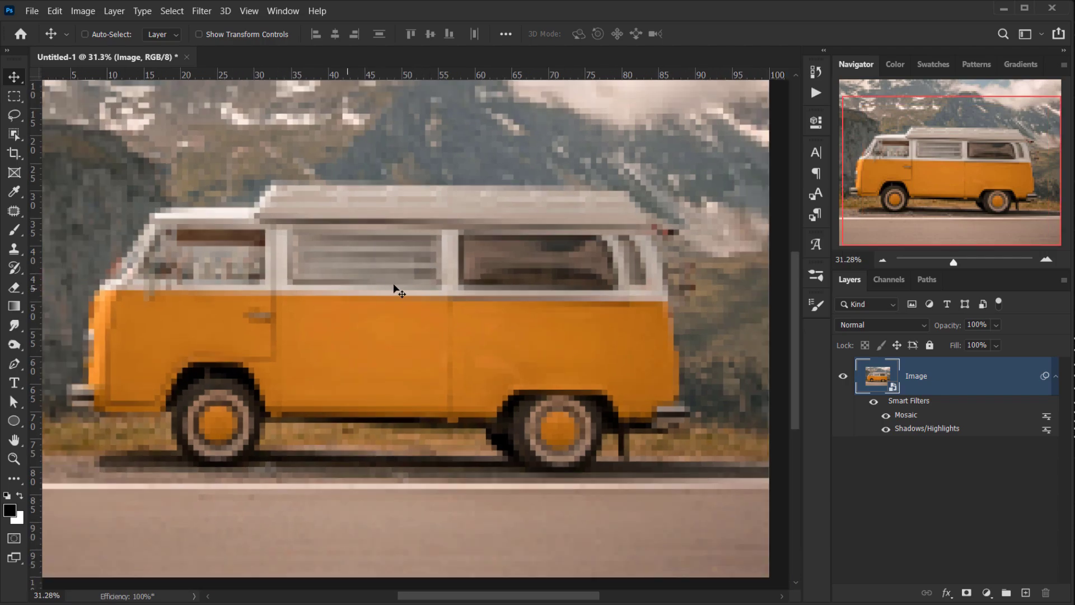
{"action": "left_click", "coordinate": [201, 11]}
{"action": "left_click", "coordinate": [221, 65]}
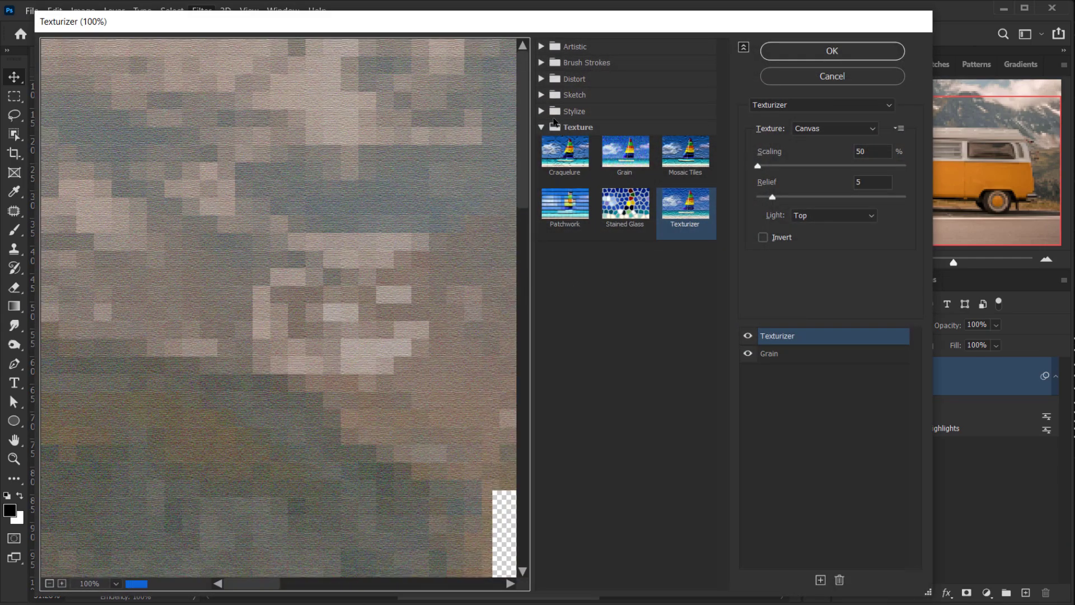
{"action": "left_click", "coordinate": [543, 127]}
{"action": "left_click", "coordinate": [50, 583]}
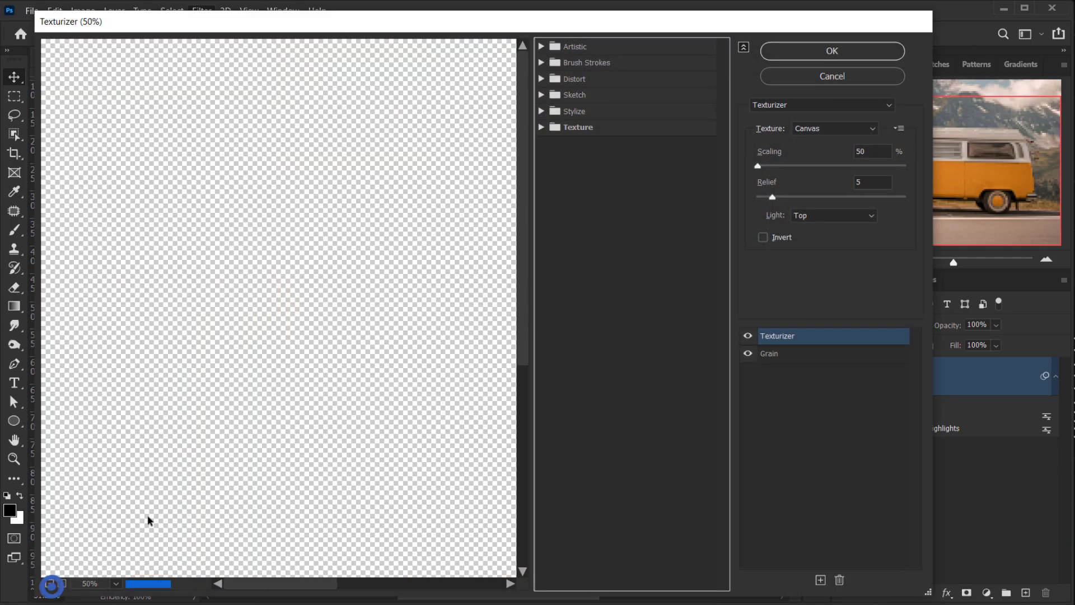
{"action": "left_click", "coordinate": [542, 128]}
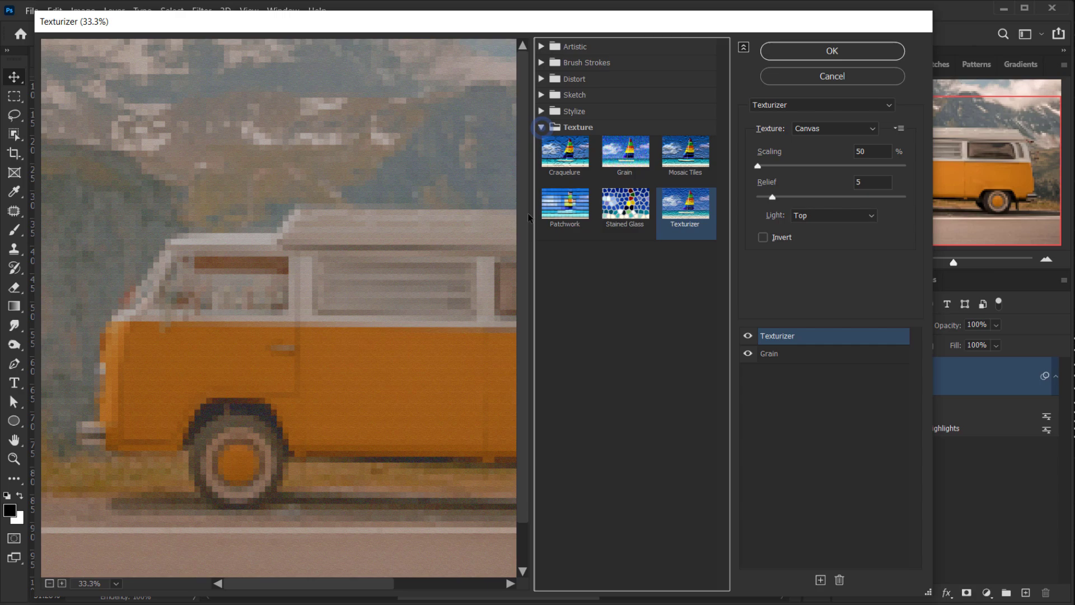
{"action": "left_click", "coordinate": [561, 175]}
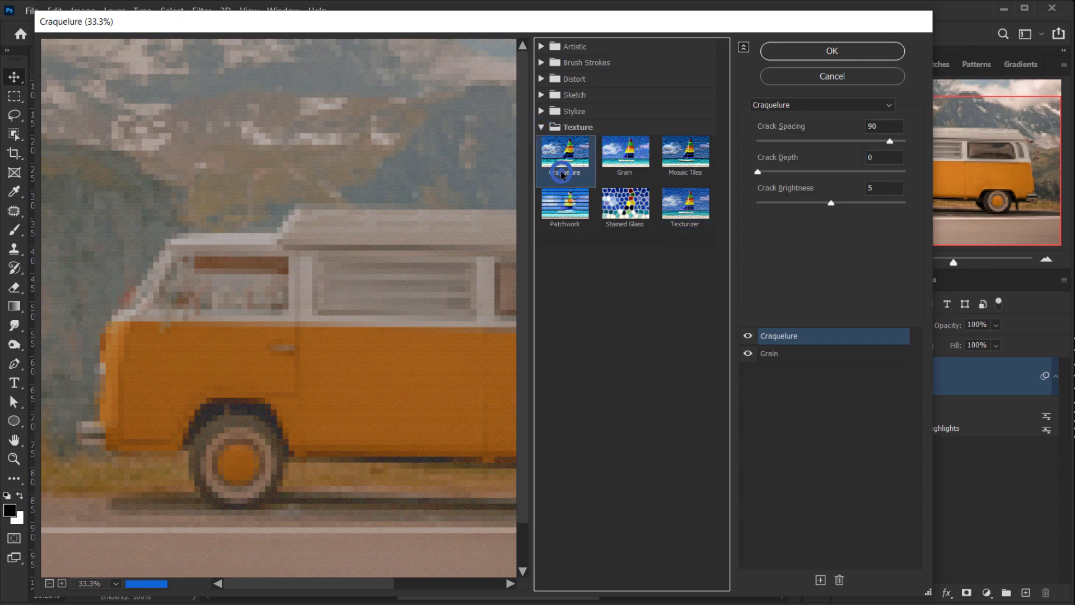
{"action": "left_click", "coordinate": [764, 354]}
{"action": "left_click", "coordinate": [838, 580]}
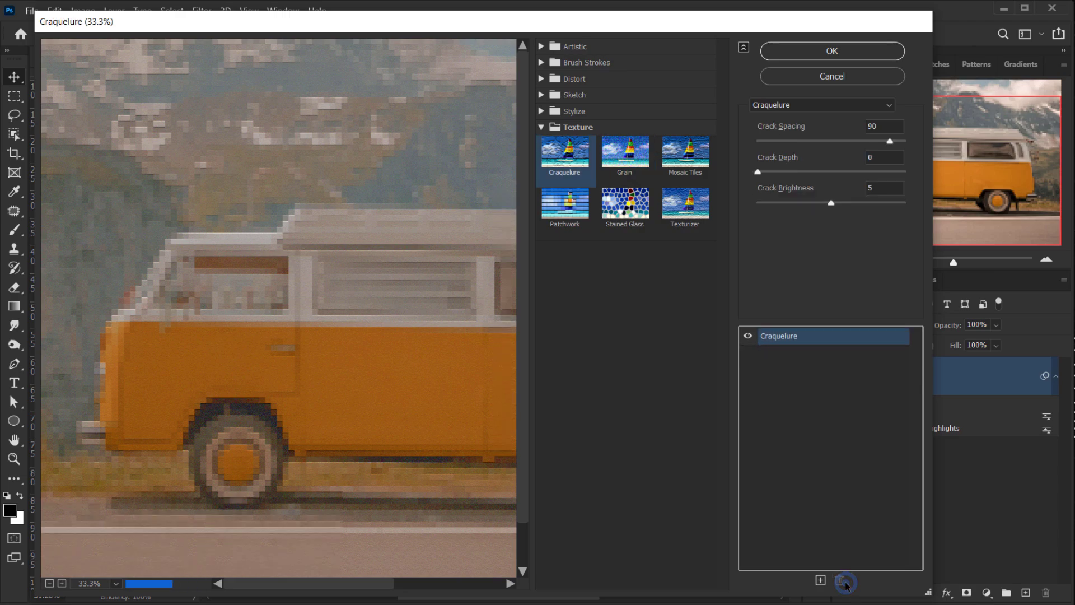
- Apply the Craquelure filter with crack spacing 90, crack depth 0 and crack brightness 5
{"action": "left_click_drag", "start_coordinate": [396, 270], "coordinate": [273, 263]}
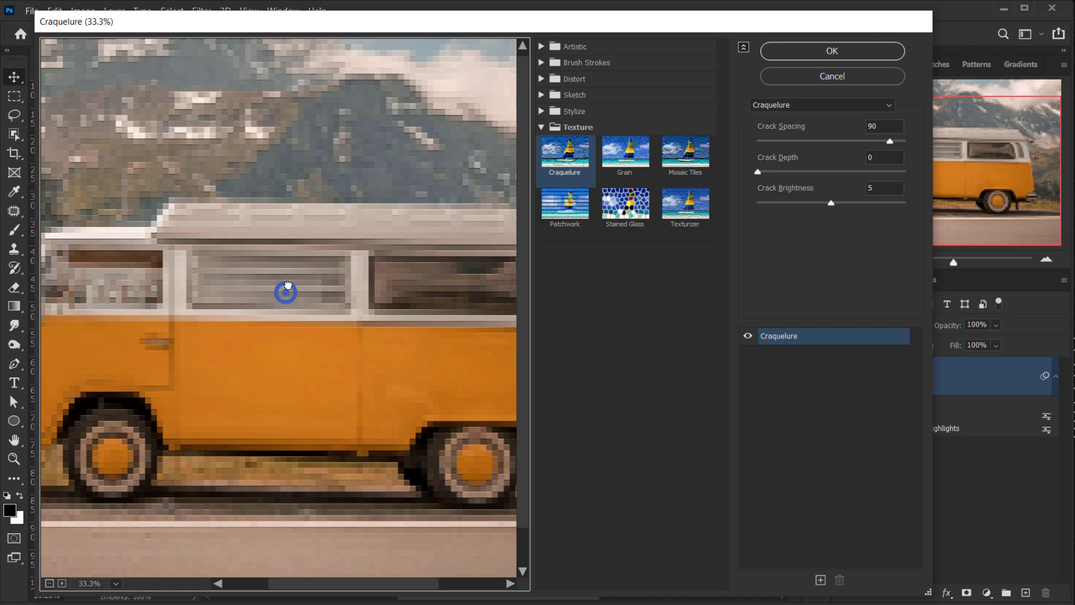
{"action": "left_click_drag", "start_coordinate": [284, 289], "coordinate": [357, 217]}
{"action": "left_click", "coordinate": [49, 584]}
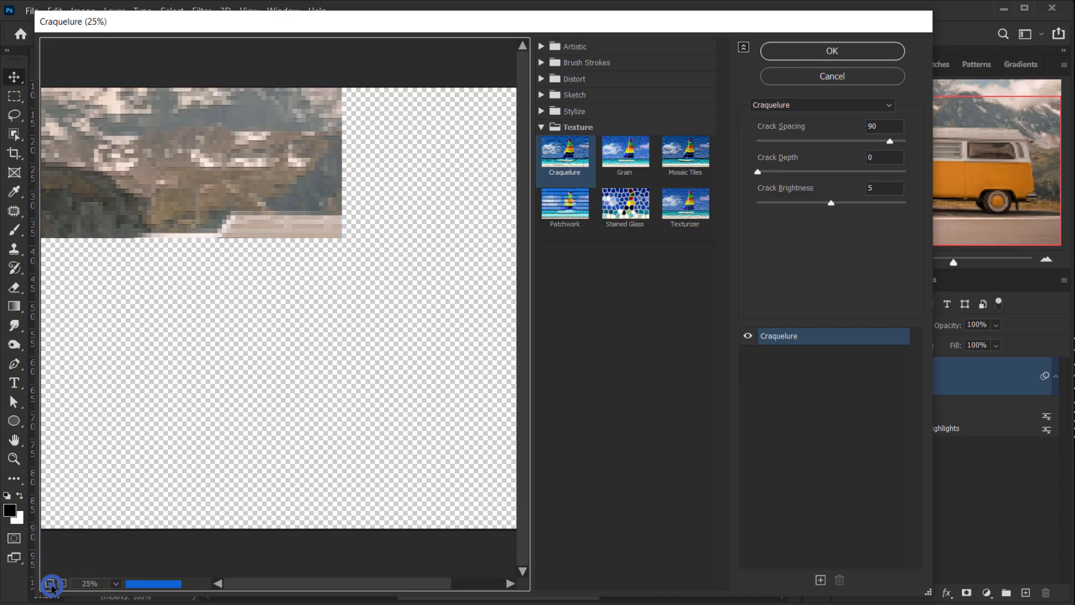
{"action": "left_click", "coordinate": [50, 583]}
{"action": "left_click", "coordinate": [62, 583]}
{"action": "left_click", "coordinate": [61, 583]}
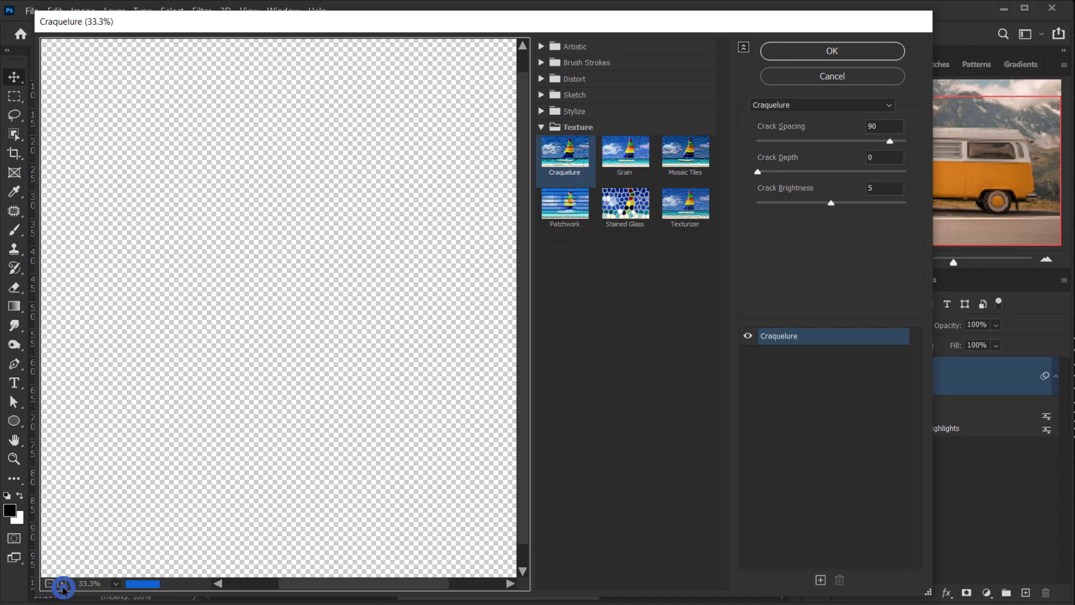
{"action": "left_click", "coordinate": [62, 583]}
{"action": "left_click_drag", "start_coordinate": [278, 254], "coordinate": [448, 211]}
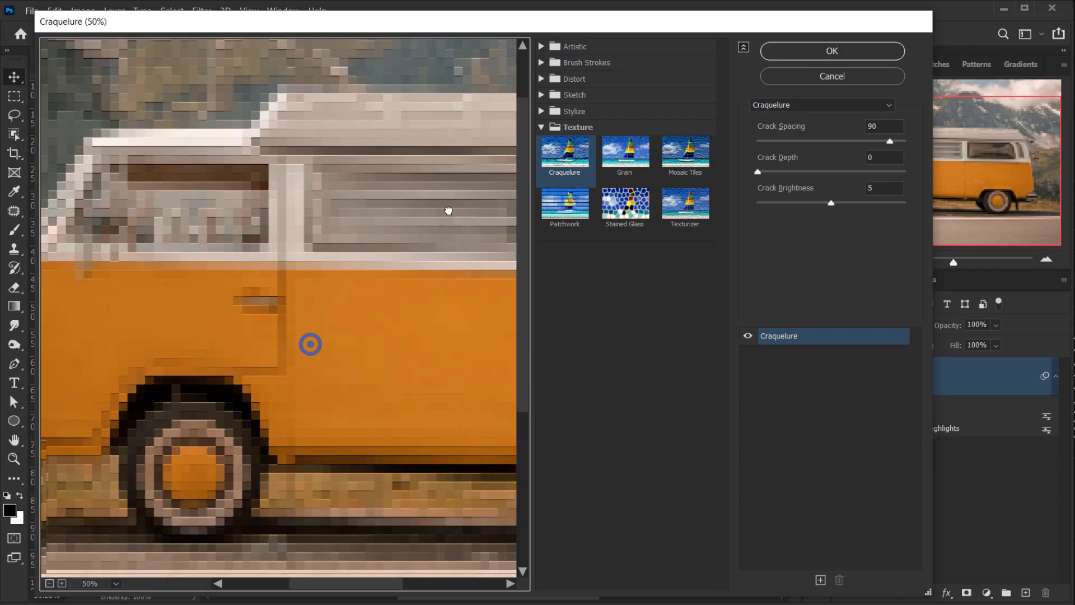
{"action": "left_click_drag", "start_coordinate": [259, 276], "coordinate": [216, 263]}
{"action": "left_click_drag", "start_coordinate": [201, 399], "coordinate": [97, 397]}
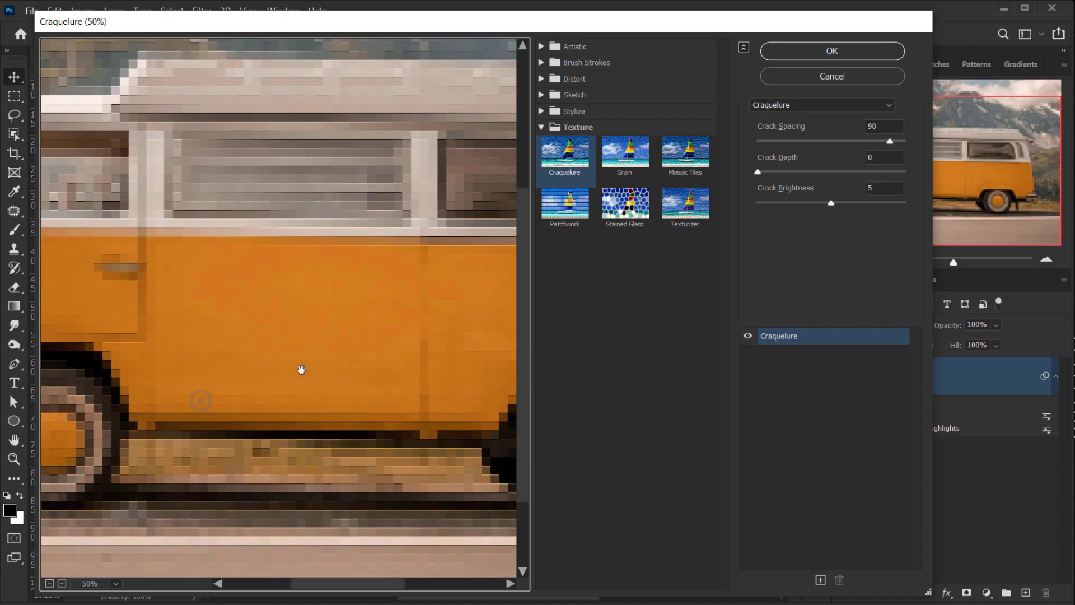
{"action": "left_click_drag", "start_coordinate": [305, 366], "coordinate": [144, 419]}
{"action": "left_click_drag", "start_coordinate": [332, 354], "coordinate": [226, 398]}
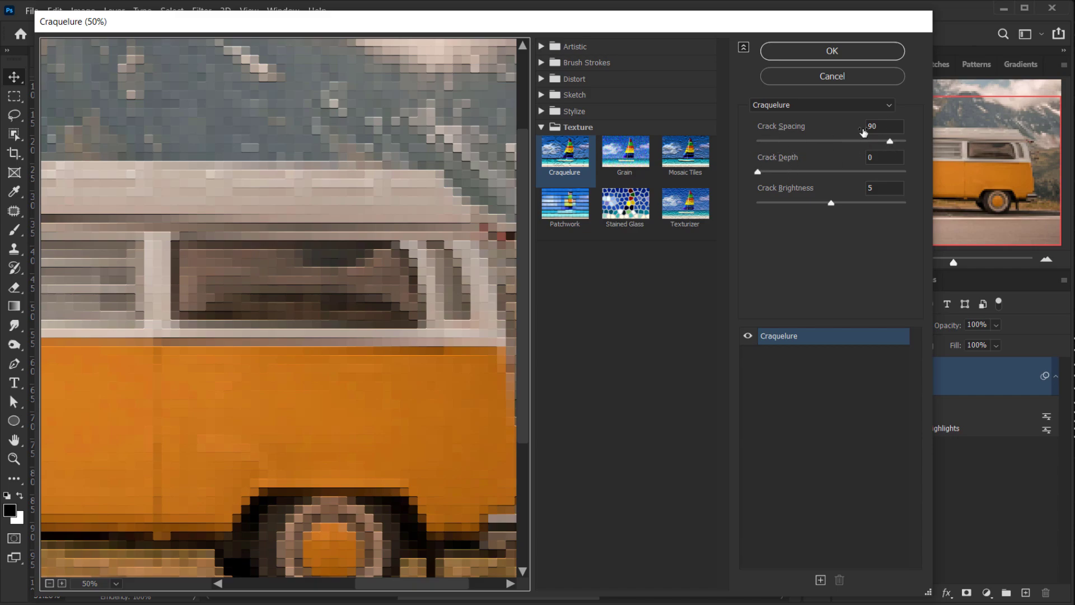
{"action": "left_click", "coordinate": [890, 126]}
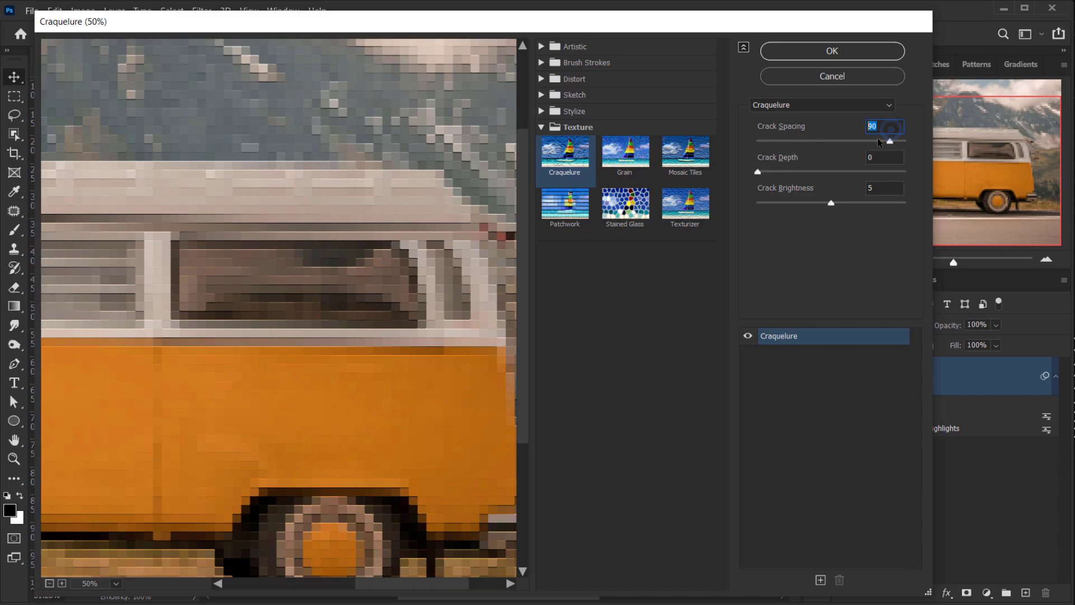
{"action": "left_click", "coordinate": [876, 160]}
{"action": "left_click", "coordinate": [887, 191]}
{"action": "left_click_drag", "start_coordinate": [394, 240], "coordinate": [517, 283]}
{"action": "left_click_drag", "start_coordinate": [367, 271], "coordinate": [268, 197]}
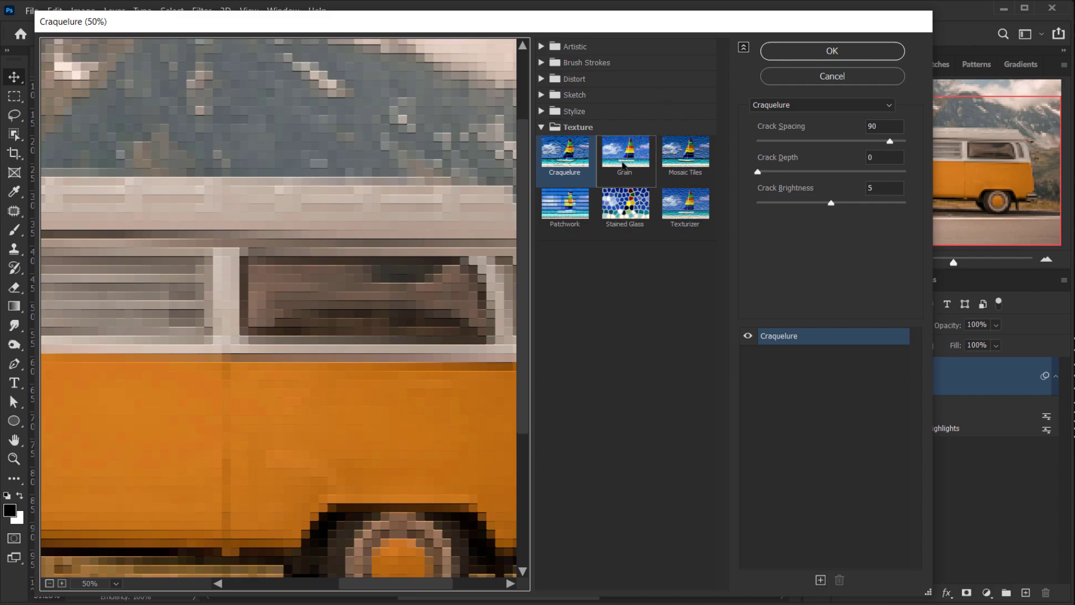
{"action": "left_click_drag", "start_coordinate": [457, 221], "coordinate": [307, 247]}
{"action": "left_click_drag", "start_coordinate": [360, 187], "coordinate": [307, 221]}
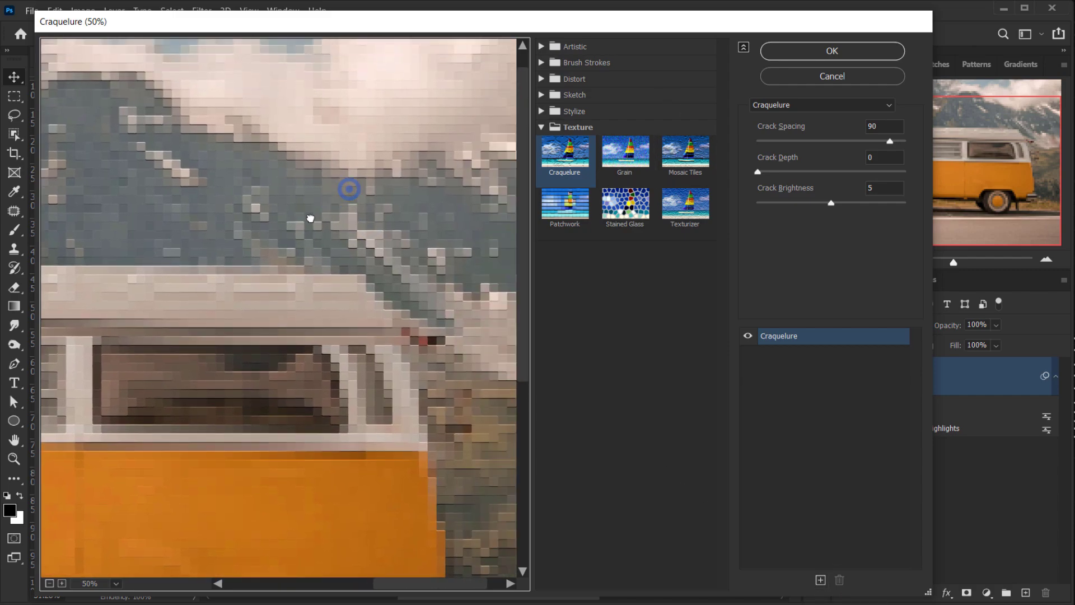
{"action": "left_click", "coordinate": [850, 54]}
- Zoom and pan around the van to examine the filtered result
{"action": "scroll", "coordinate": [417, 354], "scroll_direction": "up", "scroll_amount": 2, "text": "alt"}
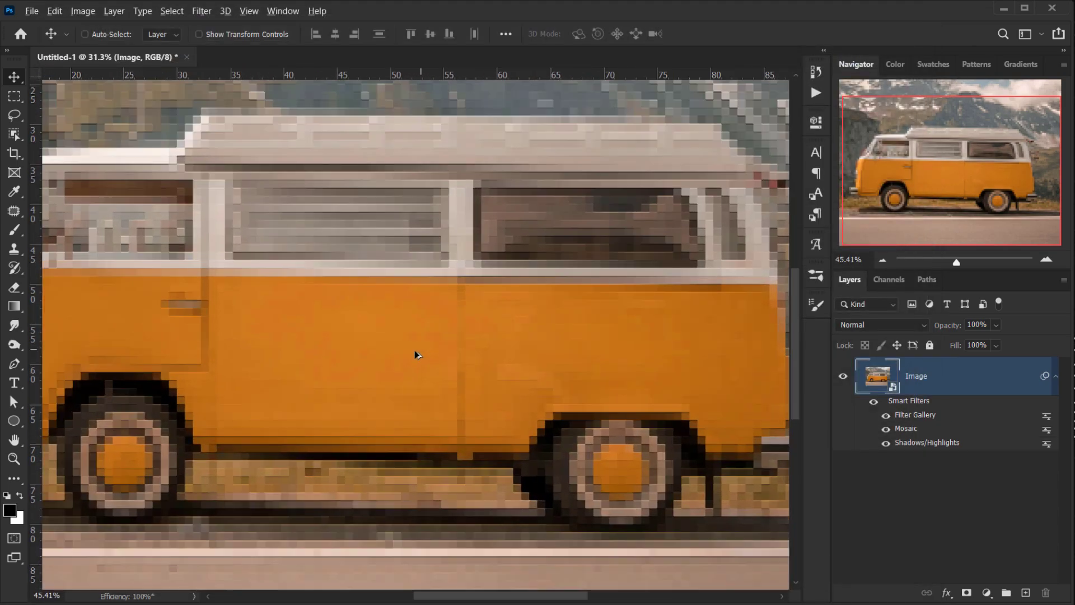
{"action": "scroll", "coordinate": [417, 355], "scroll_direction": "up", "scroll_amount": 5}
{"action": "left_click_drag", "start_coordinate": [143, 437], "coordinate": [590, 245]}
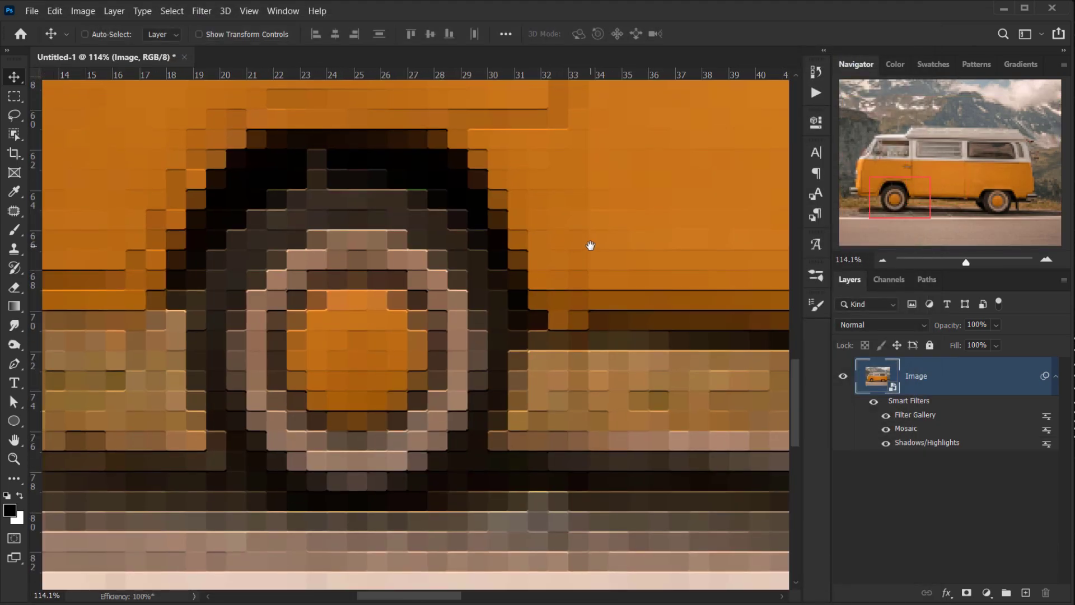
{"action": "scroll", "coordinate": [257, 451], "scroll_direction": "down", "scroll_amount": 3, "text": "alt"}
{"action": "key", "text": "ctrl"}
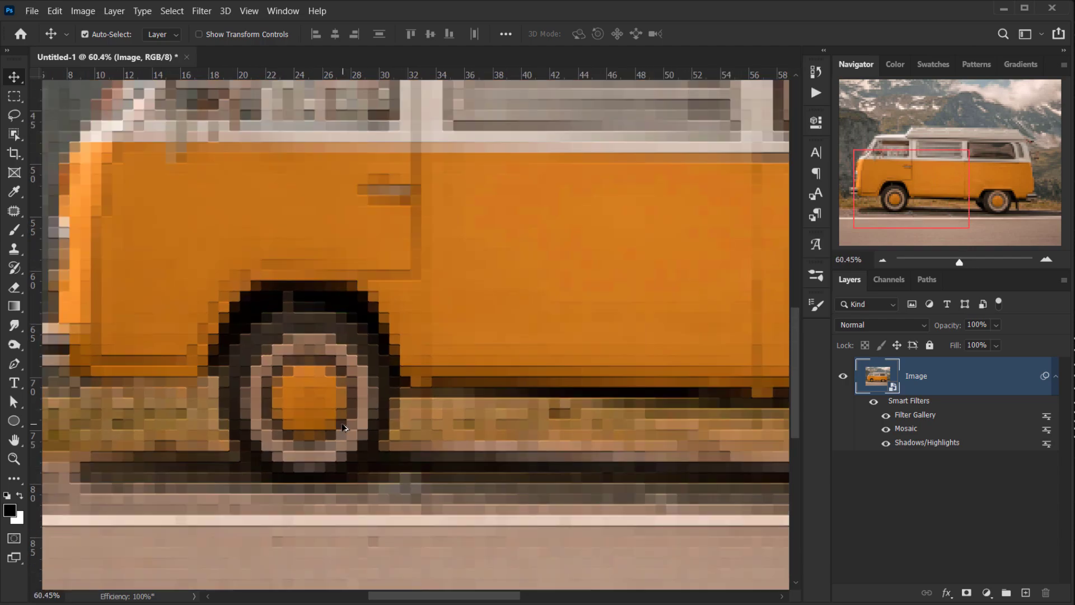
- Add a Pattern Fill layer above the van image
{"action": "key", "text": "ctrl+0"}
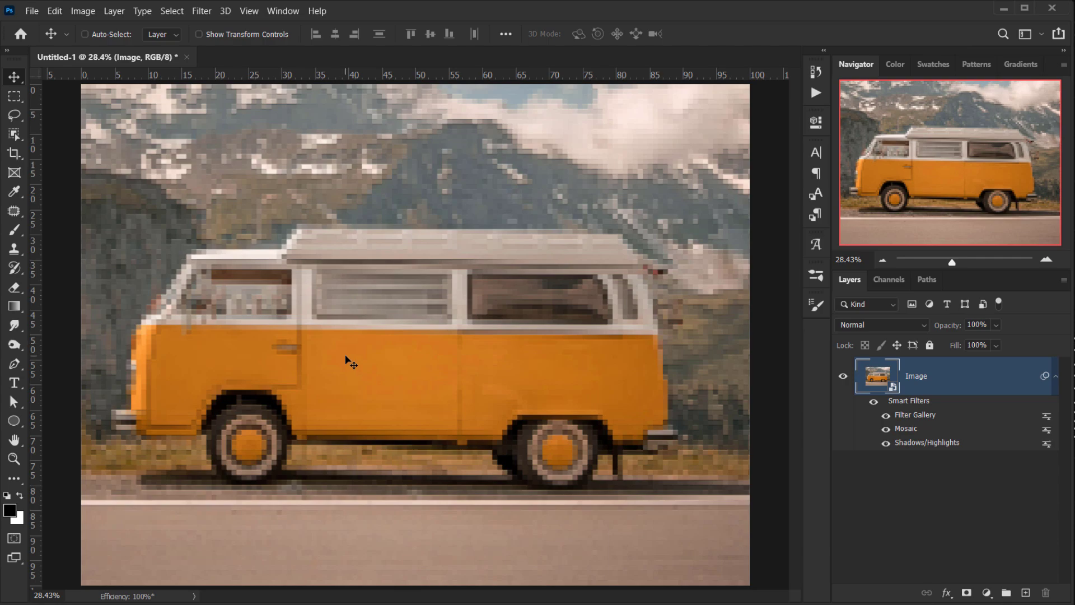
{"action": "scroll", "coordinate": [312, 271], "scroll_direction": "up", "scroll_amount": 1, "text": "alt"}
{"action": "scroll", "coordinate": [318, 269], "scroll_direction": "up", "scroll_amount": 1, "text": "alt"}
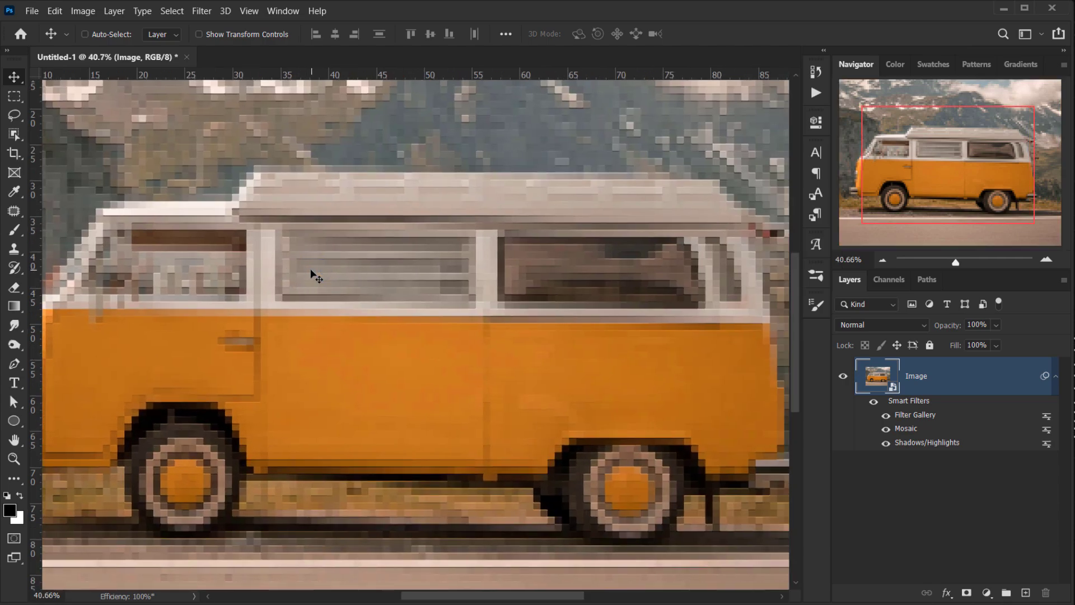
{"action": "key", "text": "ctrl+0"}
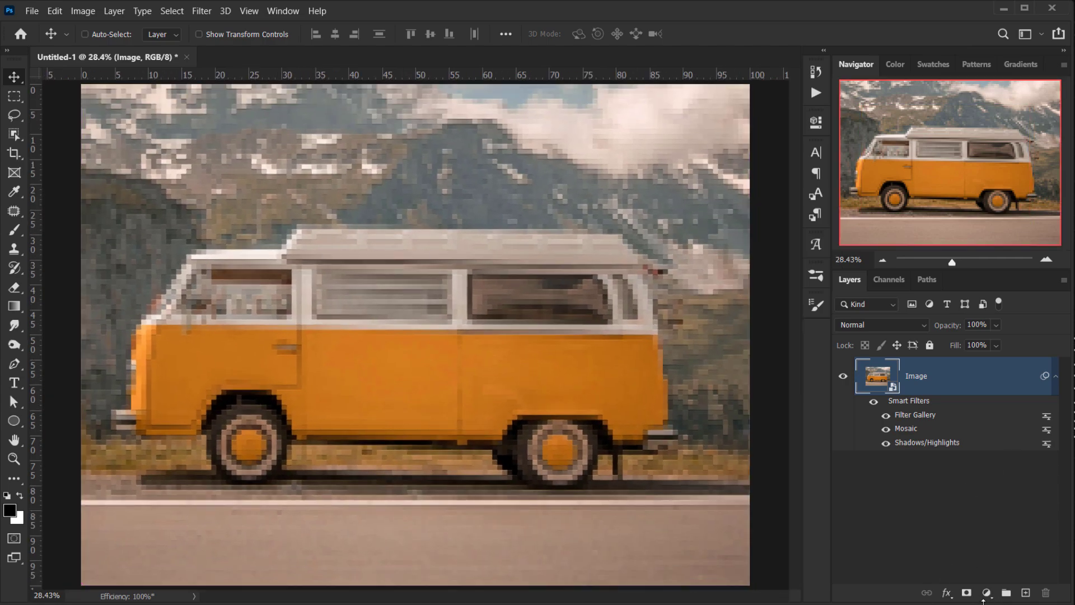
{"action": "left_click", "coordinate": [986, 597]}
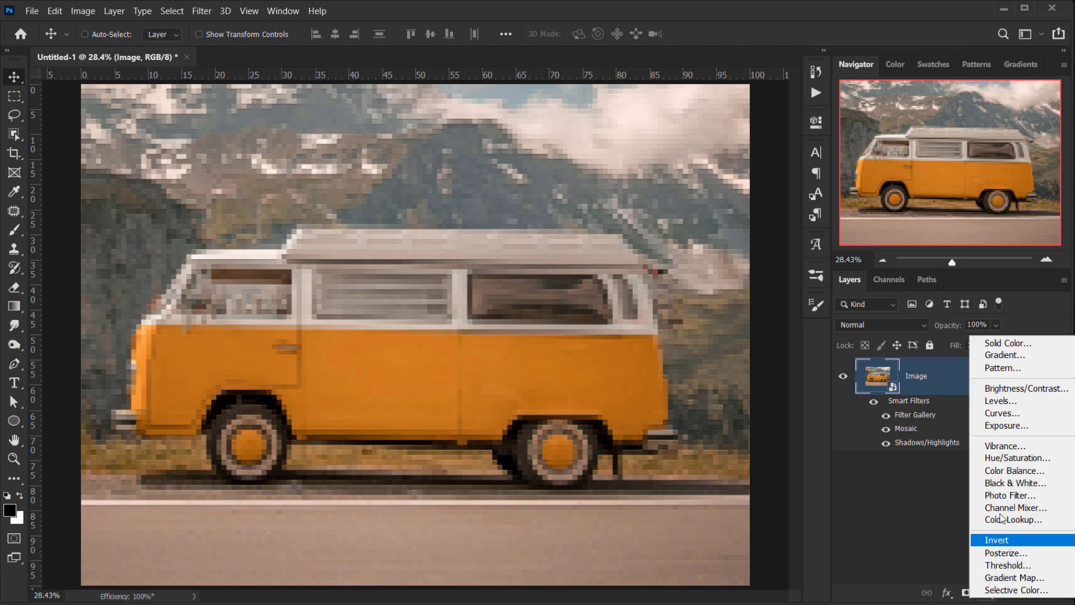
{"action": "left_click", "coordinate": [989, 368]}
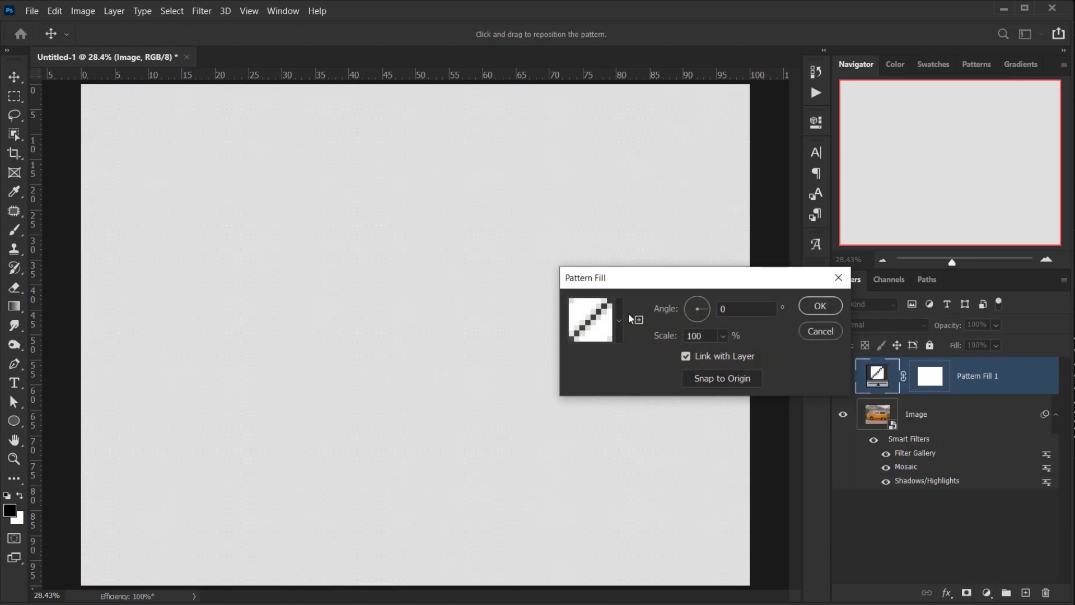
- Choose the Bricks pattern for the fill and set the pattern scale to 20%
{"action": "left_click", "coordinate": [620, 320]}
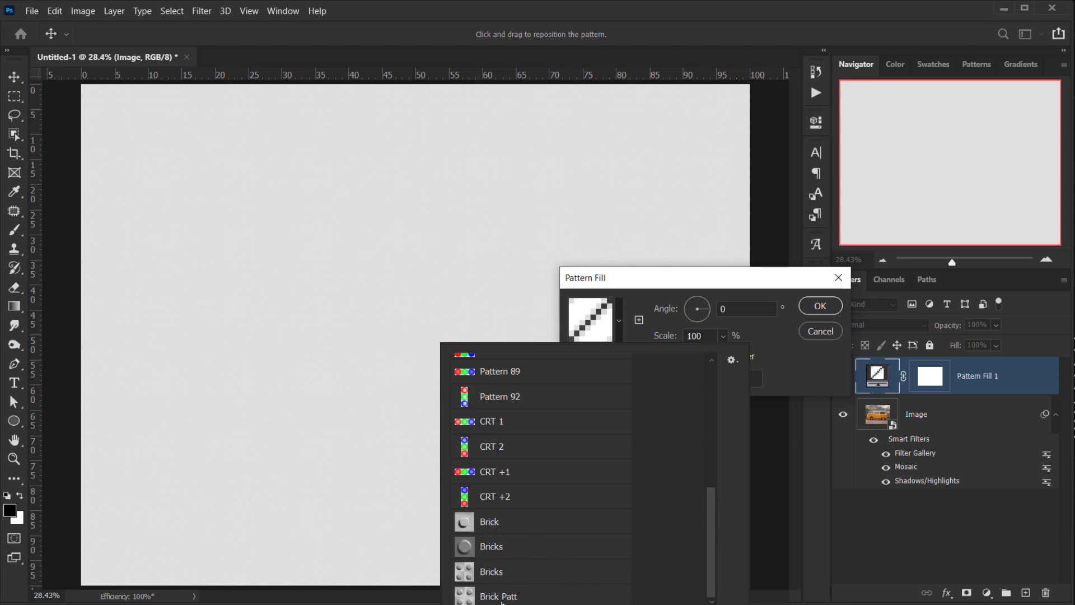
{"action": "left_click", "coordinate": [493, 580]}
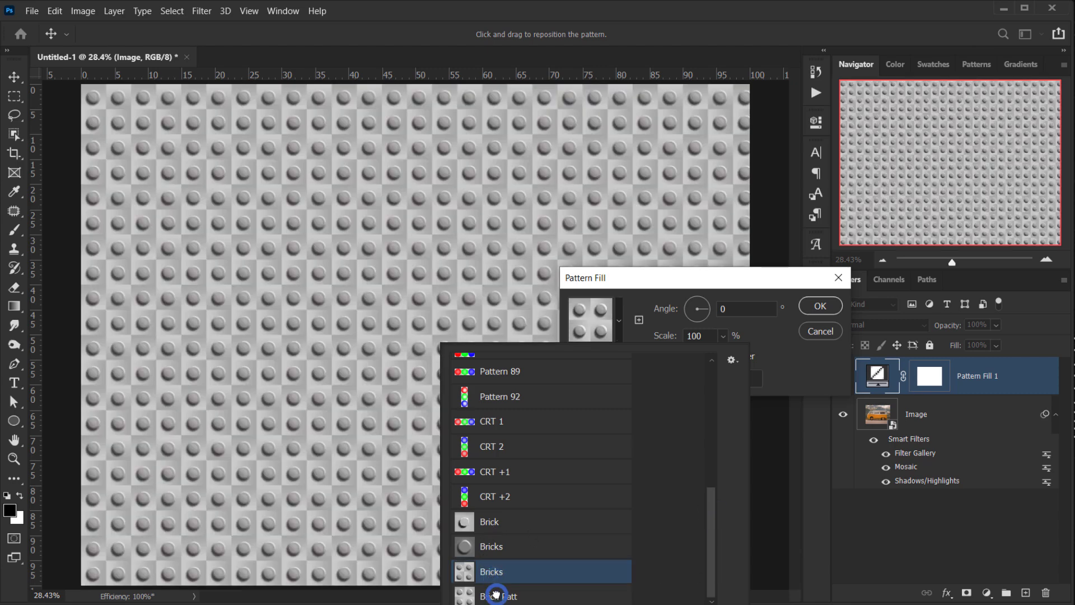
{"action": "left_click", "coordinate": [497, 596]}
{"action": "left_click", "coordinate": [766, 282]}
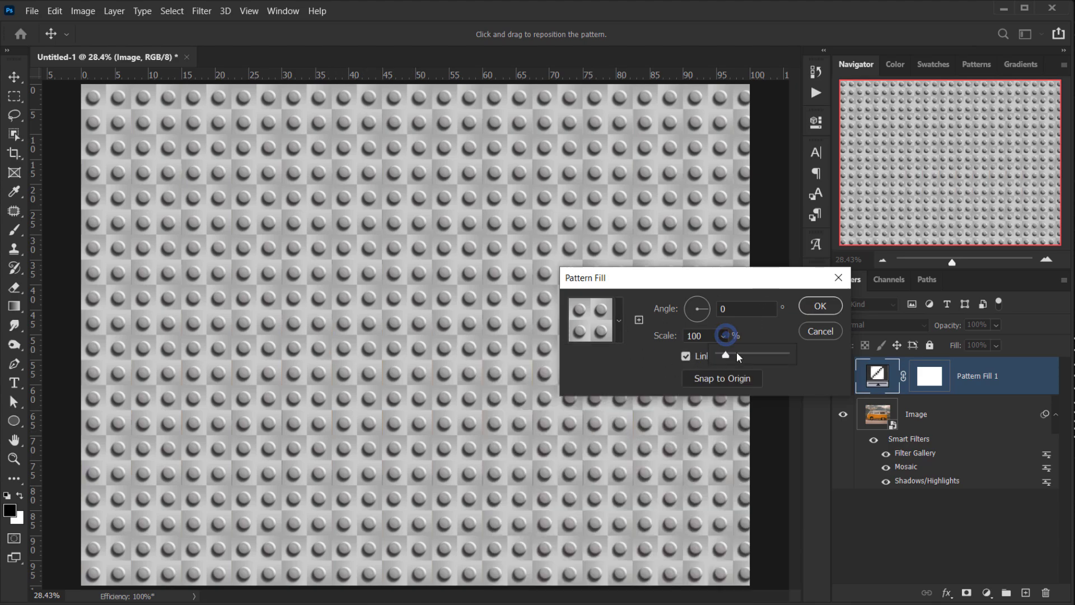
{"action": "left_click_drag", "start_coordinate": [736, 351], "coordinate": [737, 353]}
{"action": "left_click", "coordinate": [619, 321]}
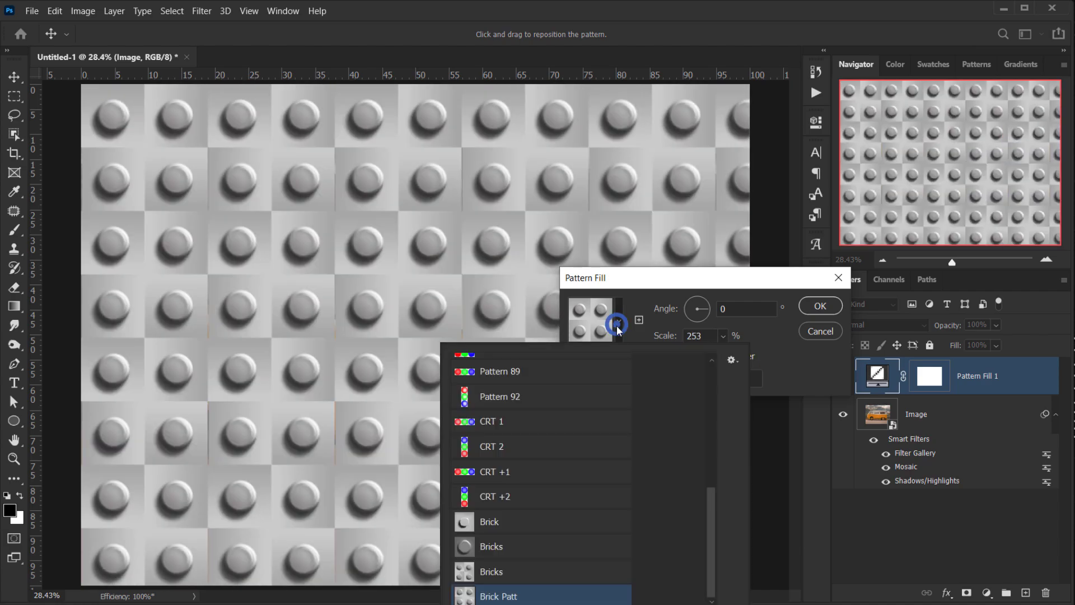
{"action": "left_click", "coordinate": [480, 574]}
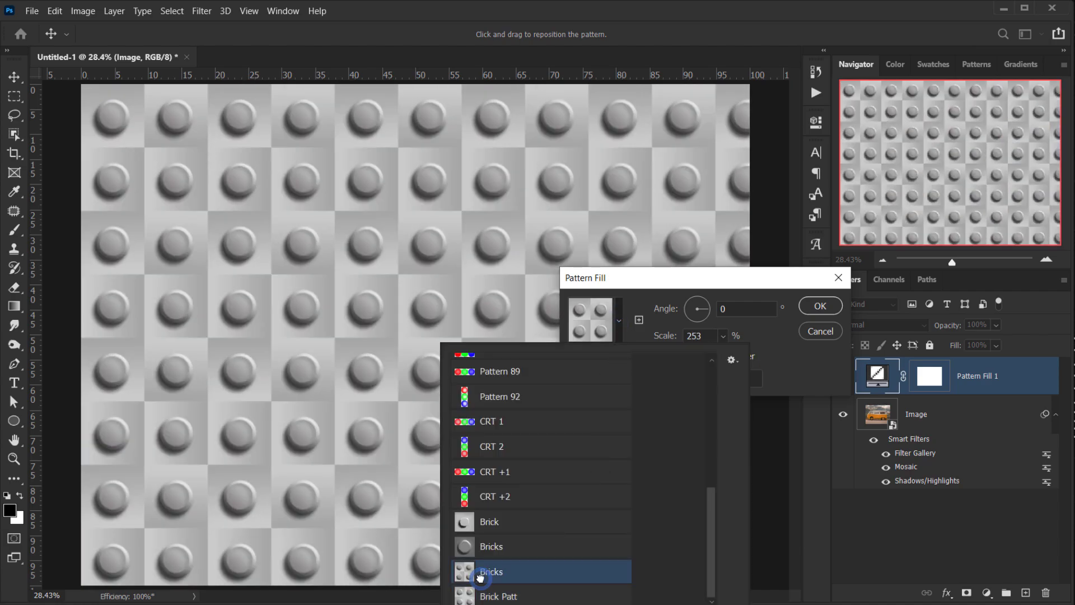
{"action": "left_click", "coordinate": [701, 283]}
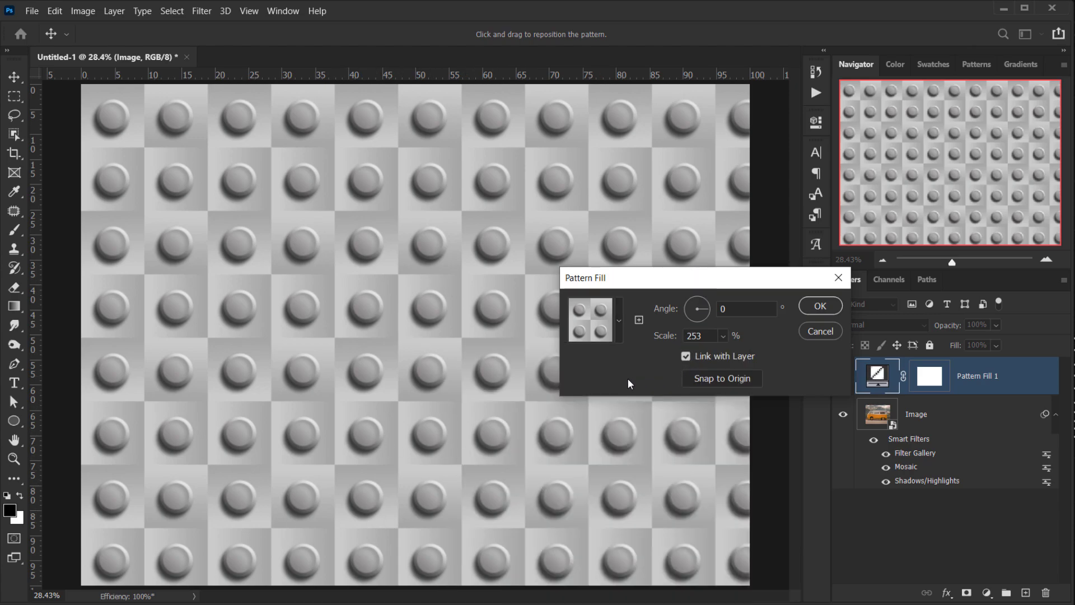
{"action": "left_click", "coordinate": [703, 336]}
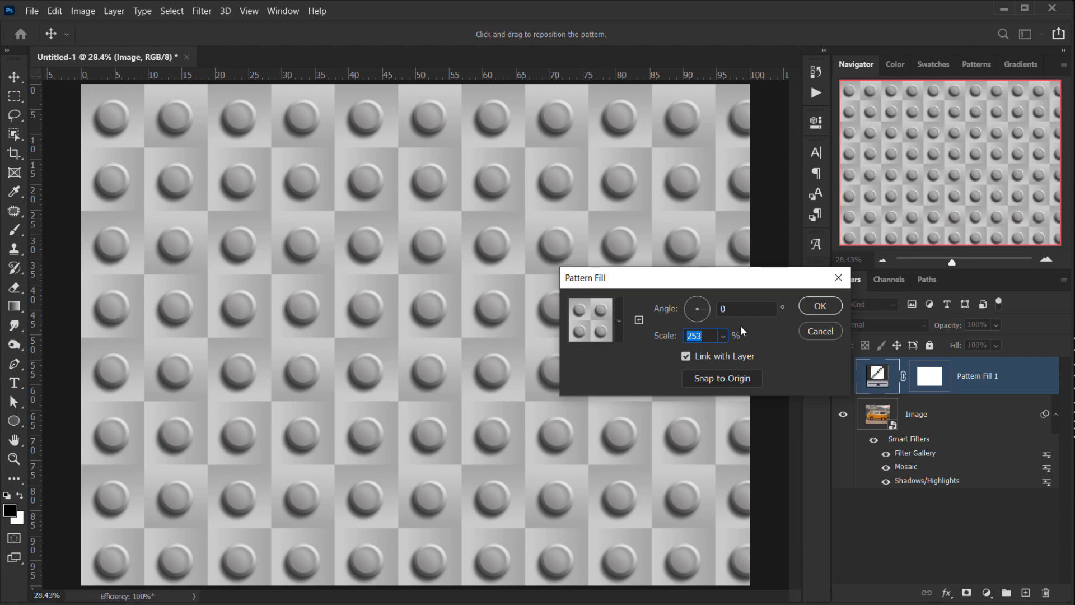
{"action": "type", "text": "20"}
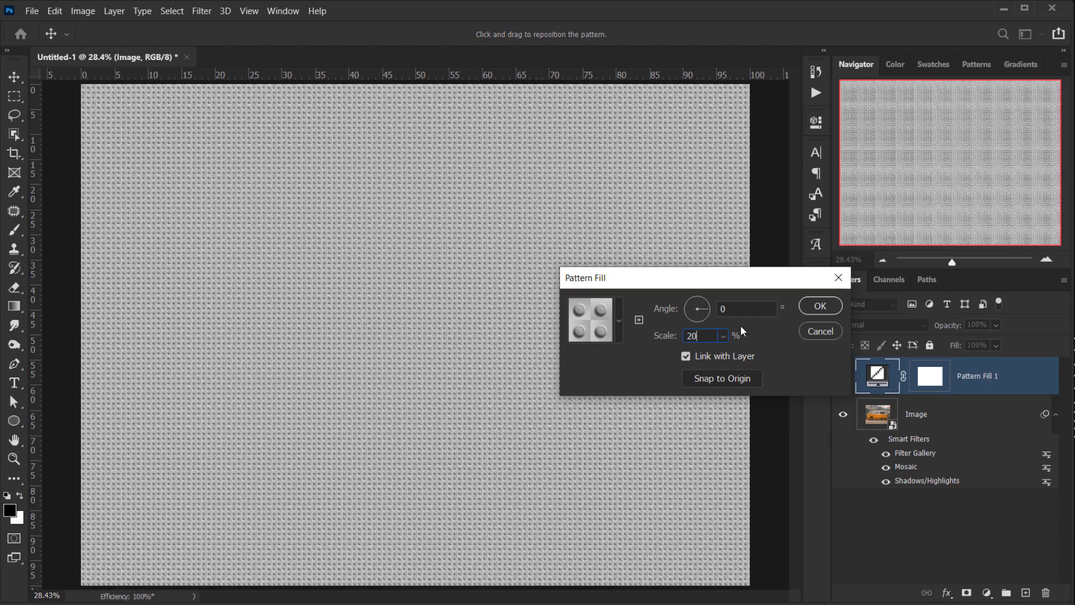
{"action": "left_click", "coordinate": [820, 309]}
- Lower the pattern layer's opacity to 33%
{"action": "scroll", "coordinate": [330, 368], "scroll_direction": "up", "scroll_amount": 8}
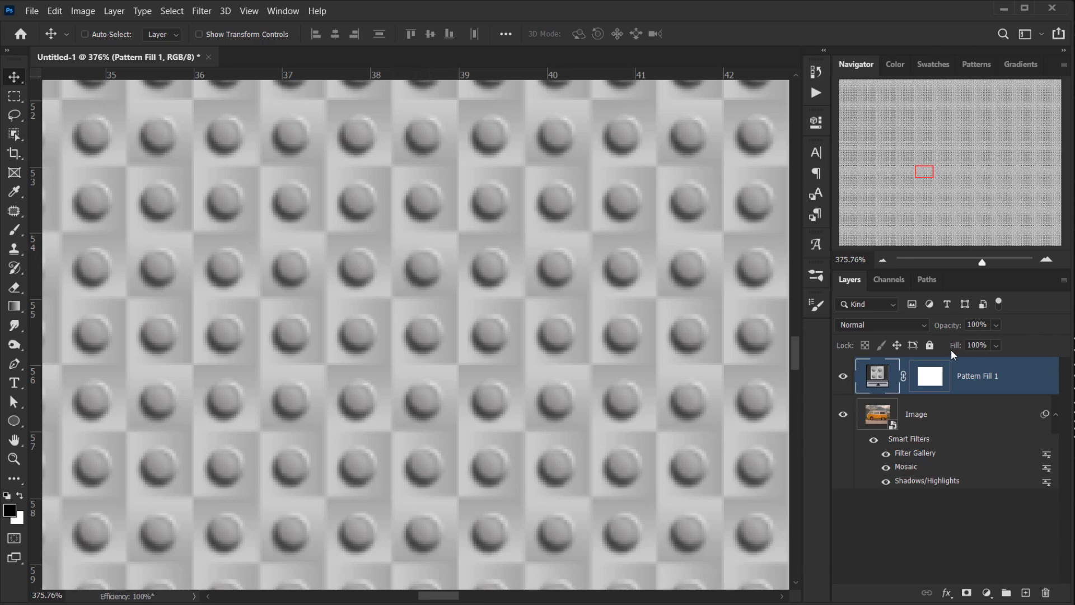
{"action": "left_click_drag", "start_coordinate": [957, 330], "coordinate": [908, 340]}
{"action": "scroll", "coordinate": [428, 325], "scroll_direction": "up", "scroll_amount": 5}
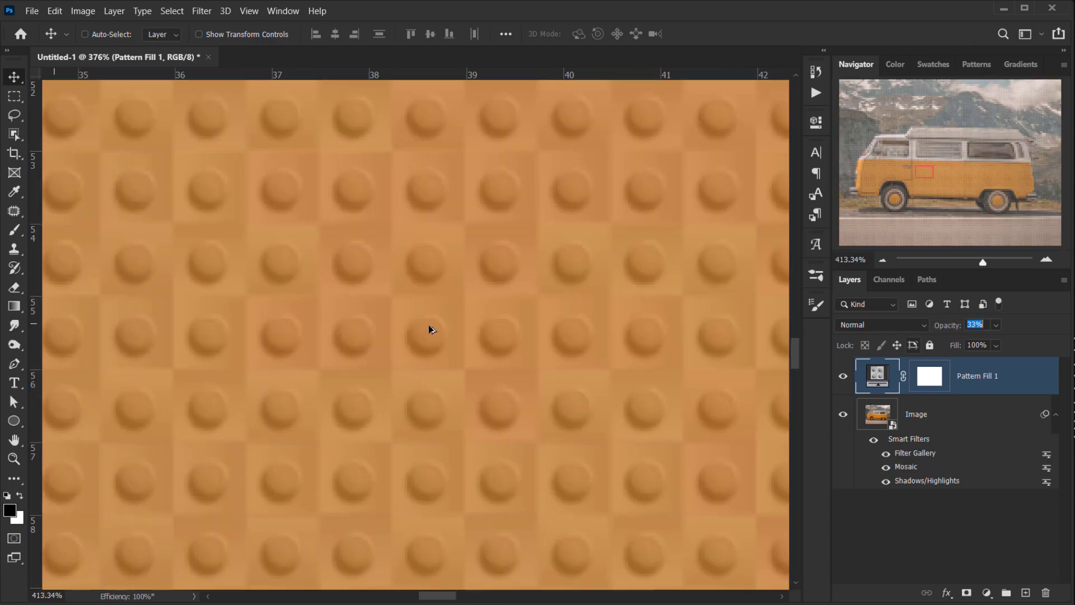
- Zoom and pan around the van to examine the brick texture over the image
{"action": "scroll", "coordinate": [514, 338], "scroll_direction": "down", "scroll_amount": 5}
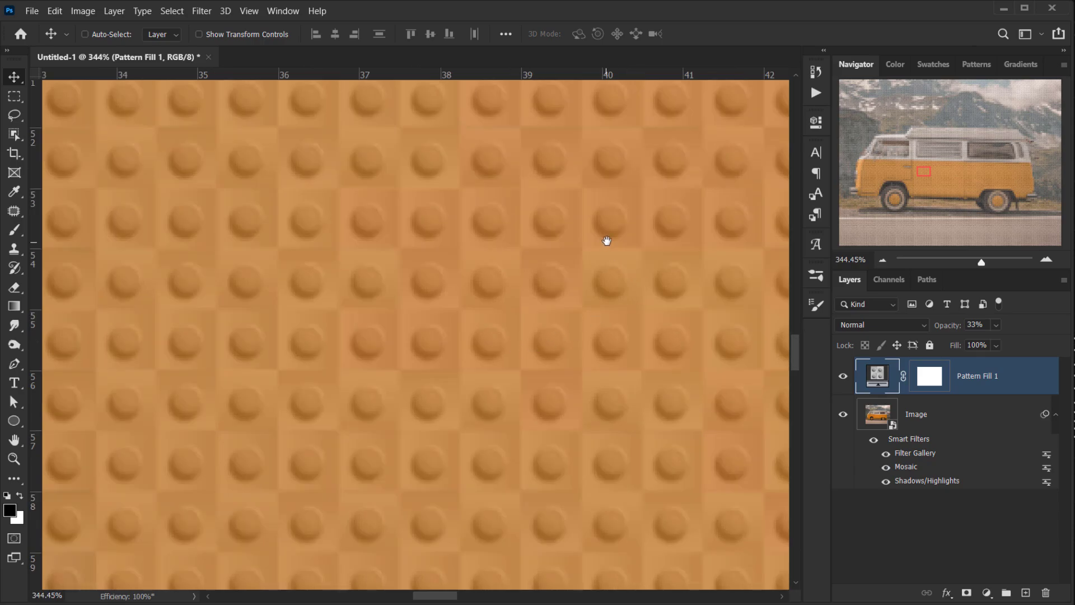
{"action": "scroll", "coordinate": [275, 367], "scroll_direction": "down", "scroll_amount": 4}
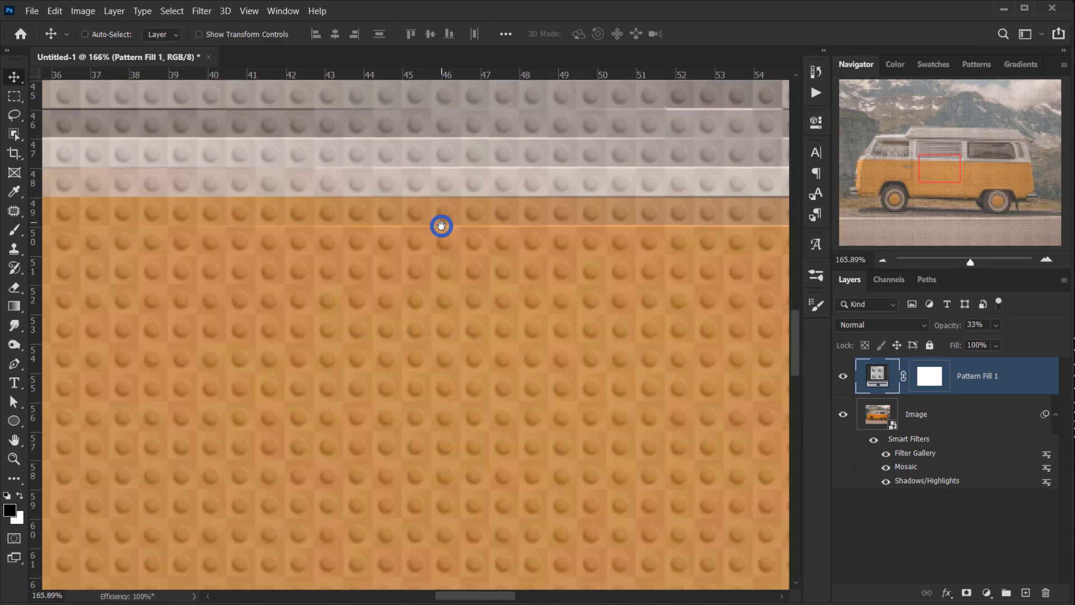
{"action": "scroll", "coordinate": [437, 275], "scroll_direction": "up", "scroll_amount": 5}
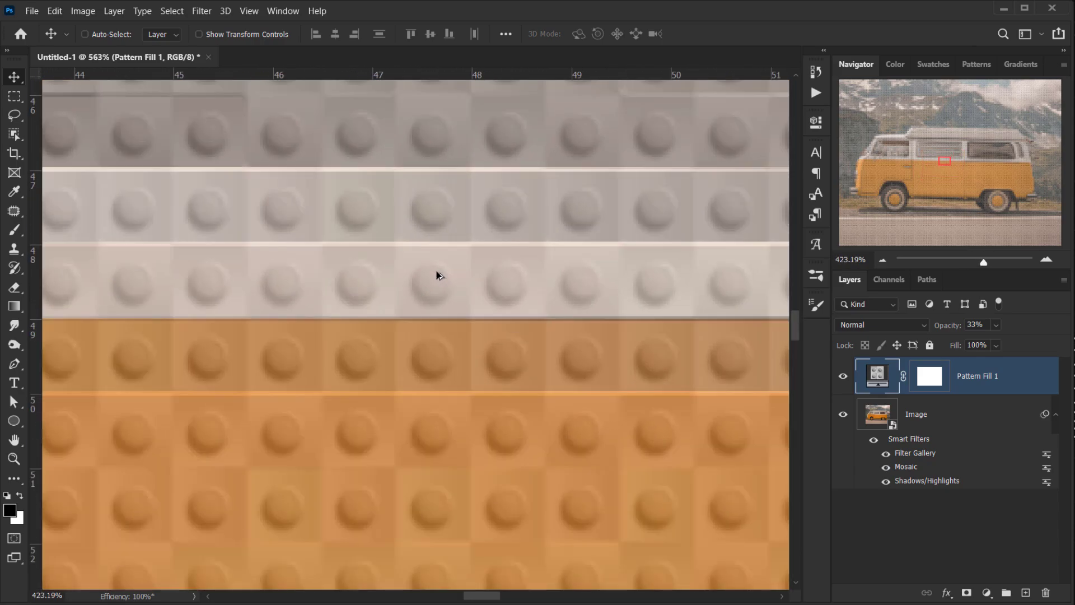
{"action": "scroll", "coordinate": [434, 275], "scroll_direction": "down", "scroll_amount": 2}
{"action": "scroll", "coordinate": [434, 275], "scroll_direction": "down", "scroll_amount": 4}
{"action": "left_click_drag", "start_coordinate": [701, 203], "coordinate": [314, 333]}
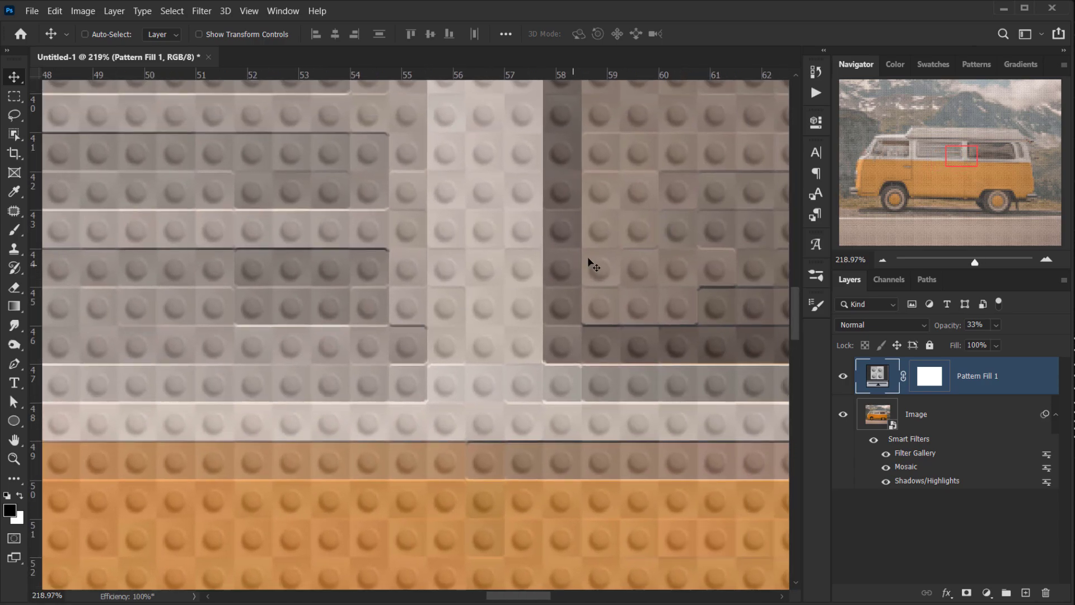
{"action": "scroll", "coordinate": [606, 226], "scroll_direction": "up", "scroll_amount": 3}
{"action": "scroll", "coordinate": [607, 225], "scroll_direction": "up", "scroll_amount": 4}
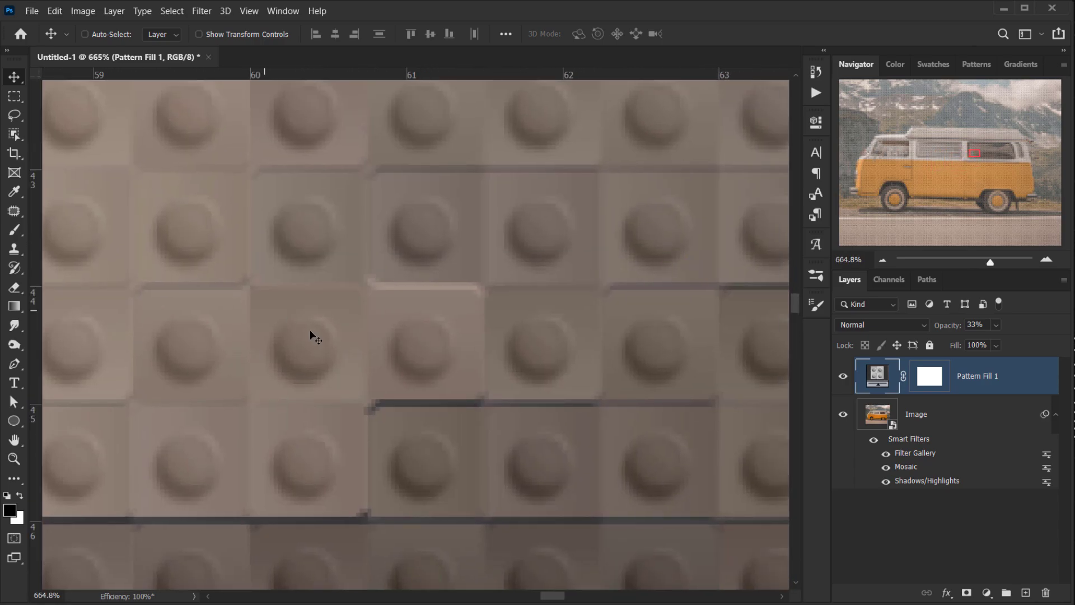
{"action": "scroll", "coordinate": [426, 356], "scroll_direction": "down", "scroll_amount": 5}
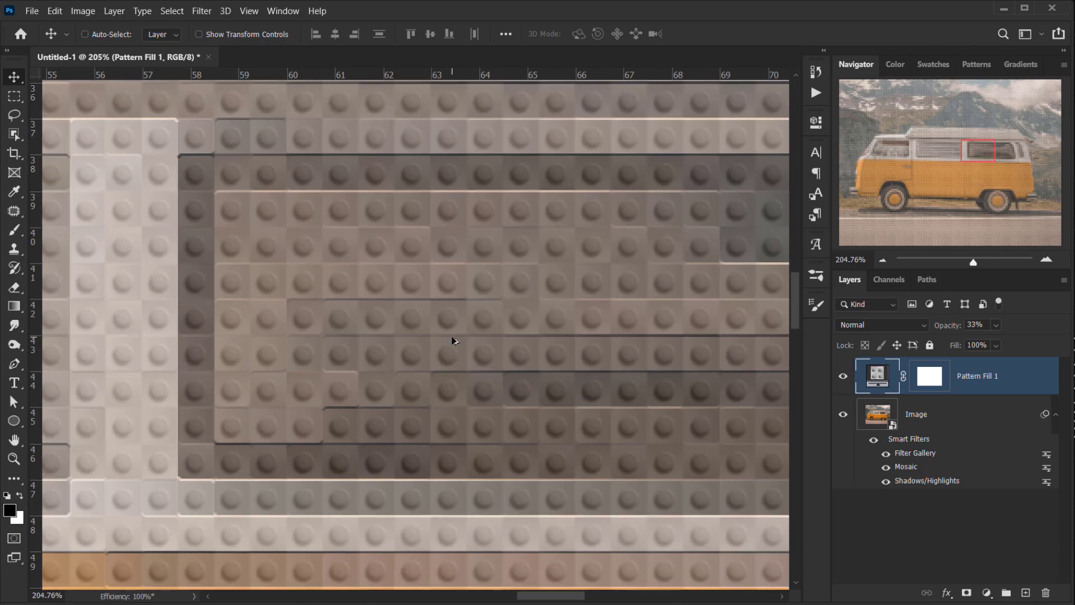
{"action": "scroll", "coordinate": [451, 336], "scroll_direction": "down", "scroll_amount": 5}
{"action": "scroll", "coordinate": [191, 494], "scroll_direction": "up", "scroll_amount": 2}
{"action": "scroll", "coordinate": [191, 494], "scroll_direction": "up", "scroll_amount": 9}
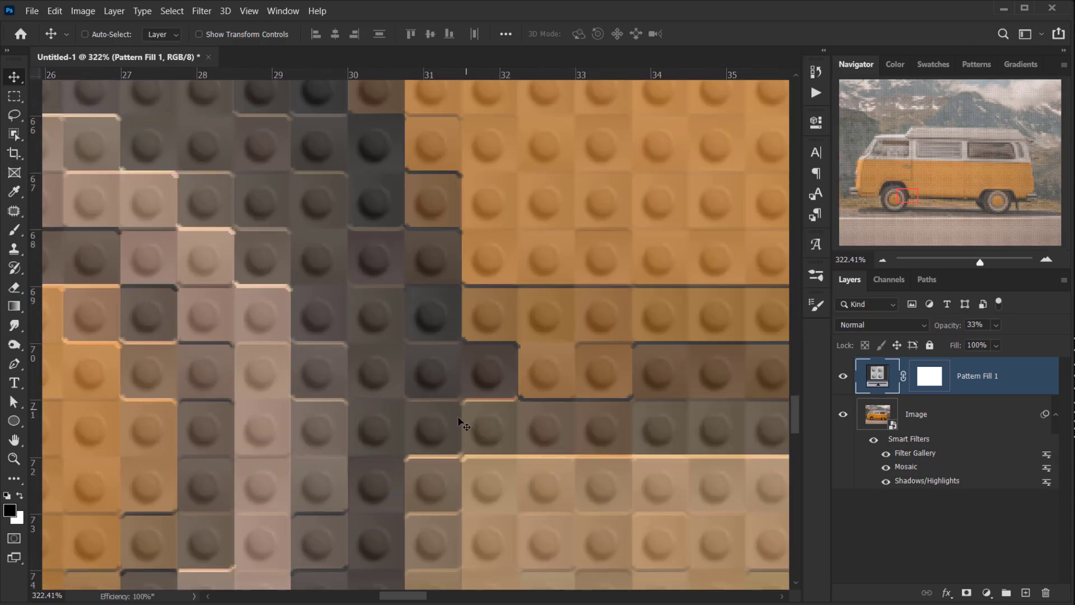
{"action": "scroll", "coordinate": [221, 334], "scroll_direction": "down", "scroll_amount": 2}
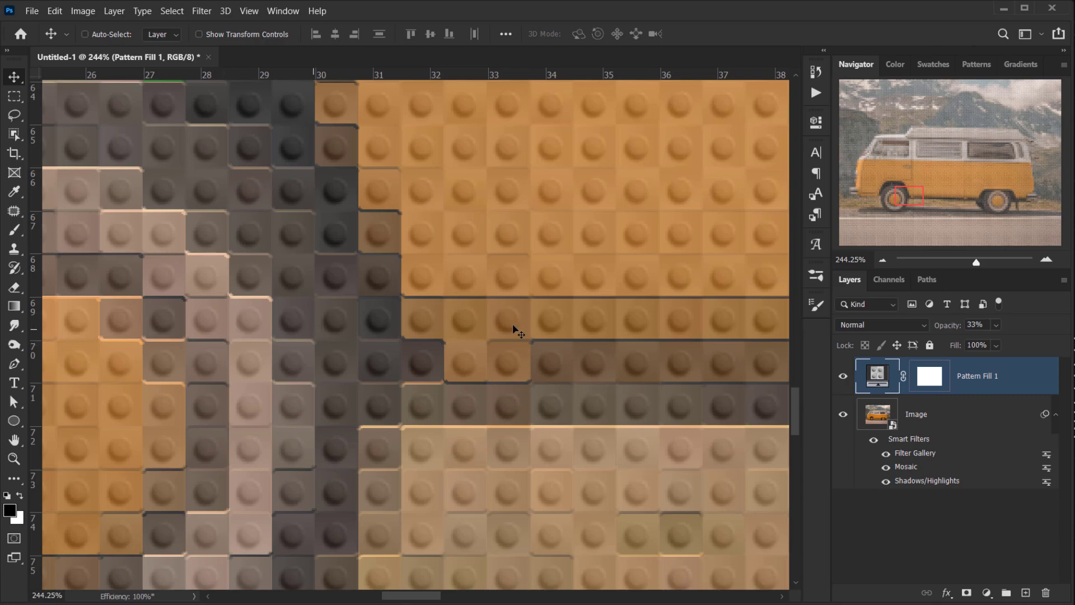
- Set the pattern layer to Overlay blending with 100% opacity and 85% fill
{"action": "left_click_drag", "start_coordinate": [944, 326], "coordinate": [999, 345]}
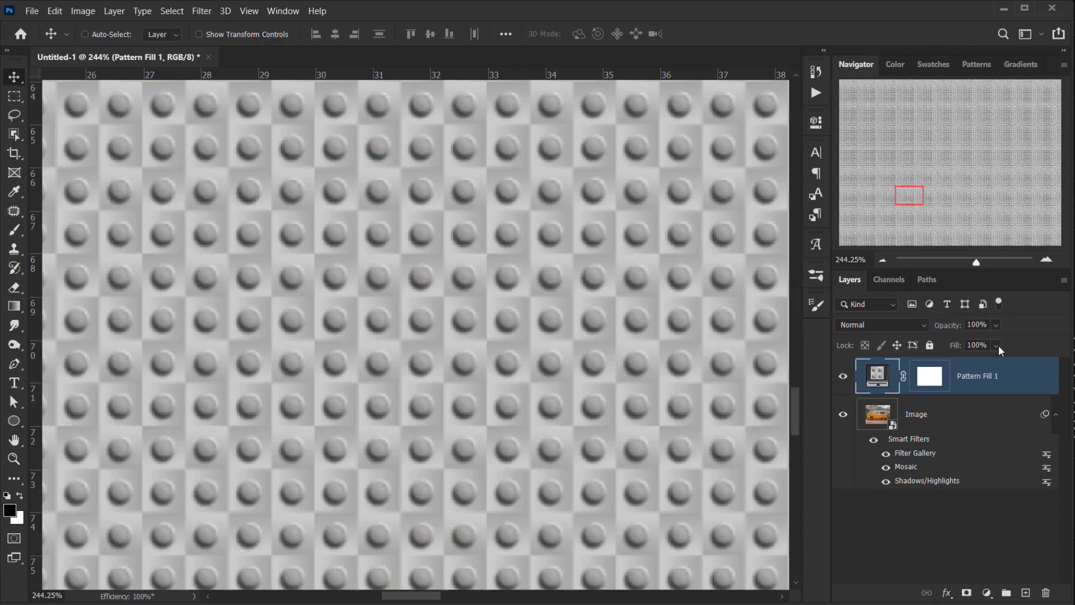
{"action": "left_click", "coordinate": [883, 324]}
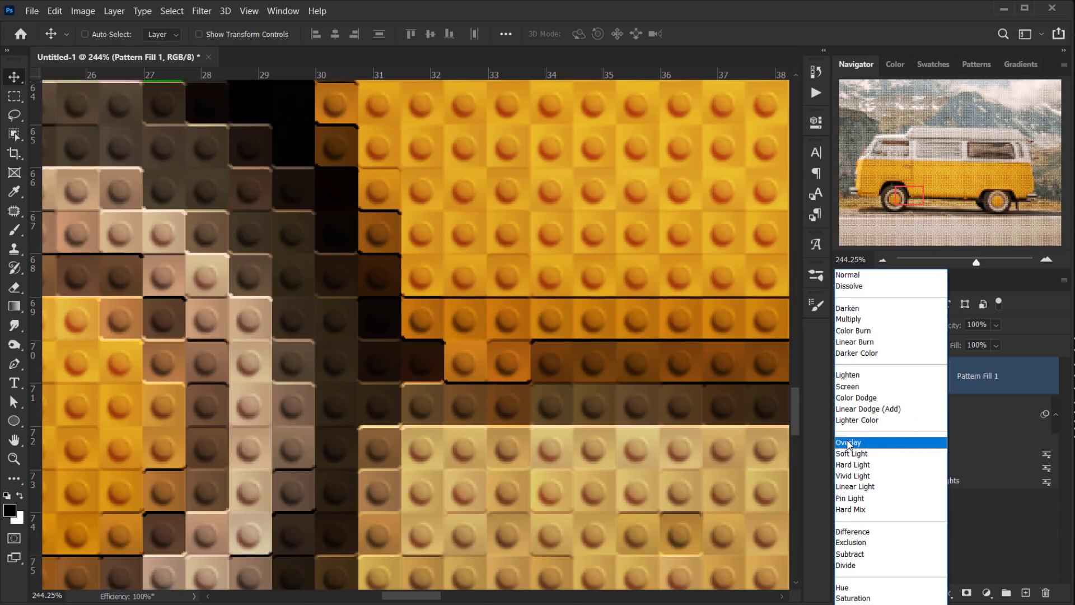
{"action": "left_click", "coordinate": [846, 442]}
{"action": "left_click_drag", "start_coordinate": [559, 432], "coordinate": [355, 376]}
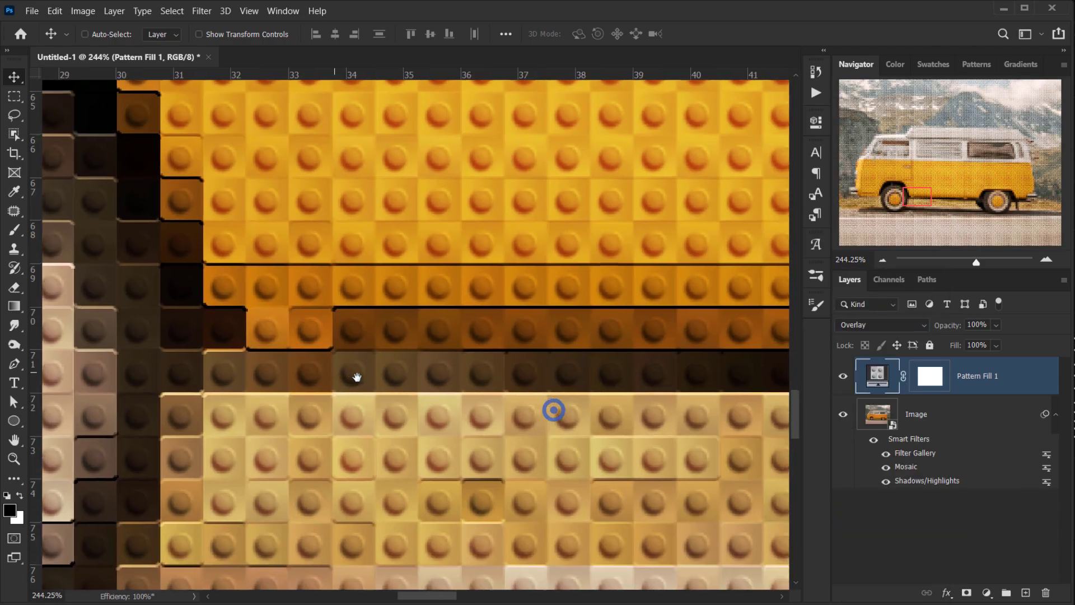
{"action": "left_click_drag", "start_coordinate": [955, 347], "coordinate": [947, 347]}
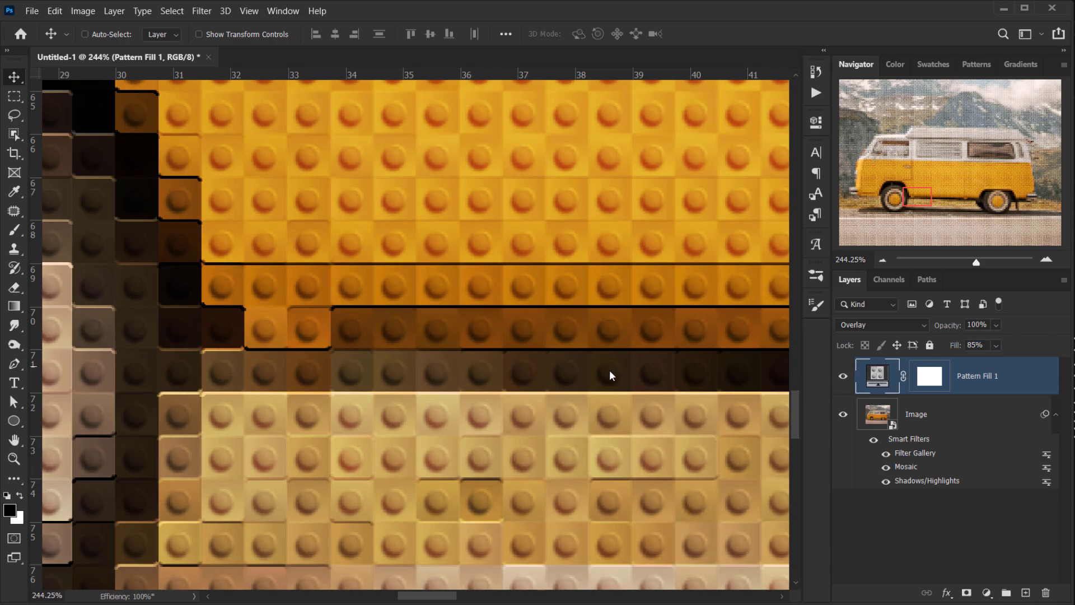
- Zoom and pan around the van, toggling the pattern layer's visibility to compare the effect
{"action": "left_click_drag", "start_coordinate": [609, 373], "coordinate": [417, 371]}
{"action": "scroll", "coordinate": [418, 381], "scroll_direction": "down", "scroll_amount": 10}
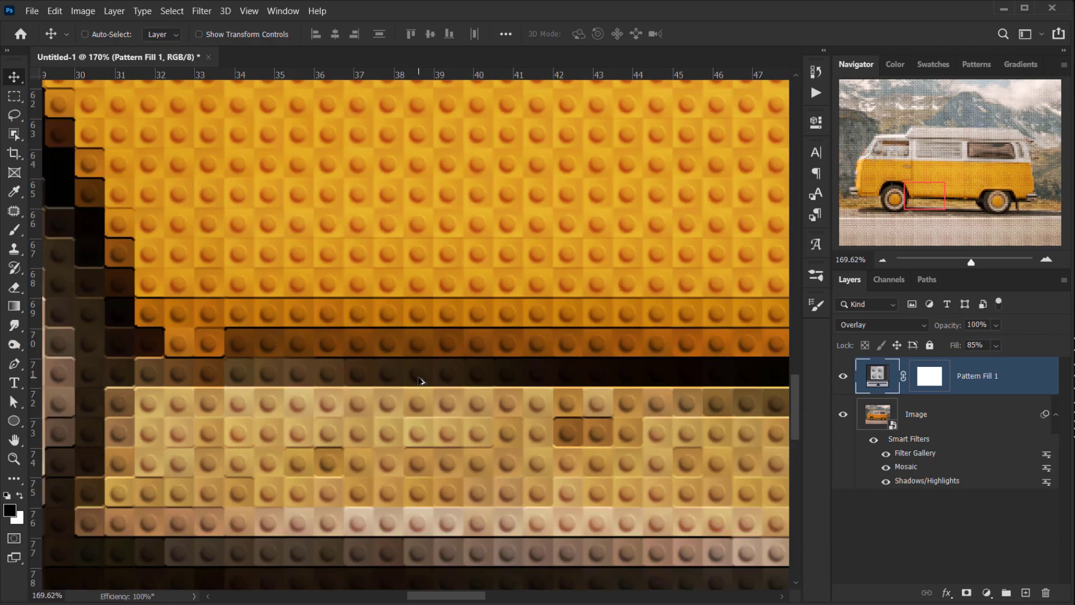
{"action": "scroll", "coordinate": [196, 378], "scroll_direction": "up", "scroll_amount": 1}
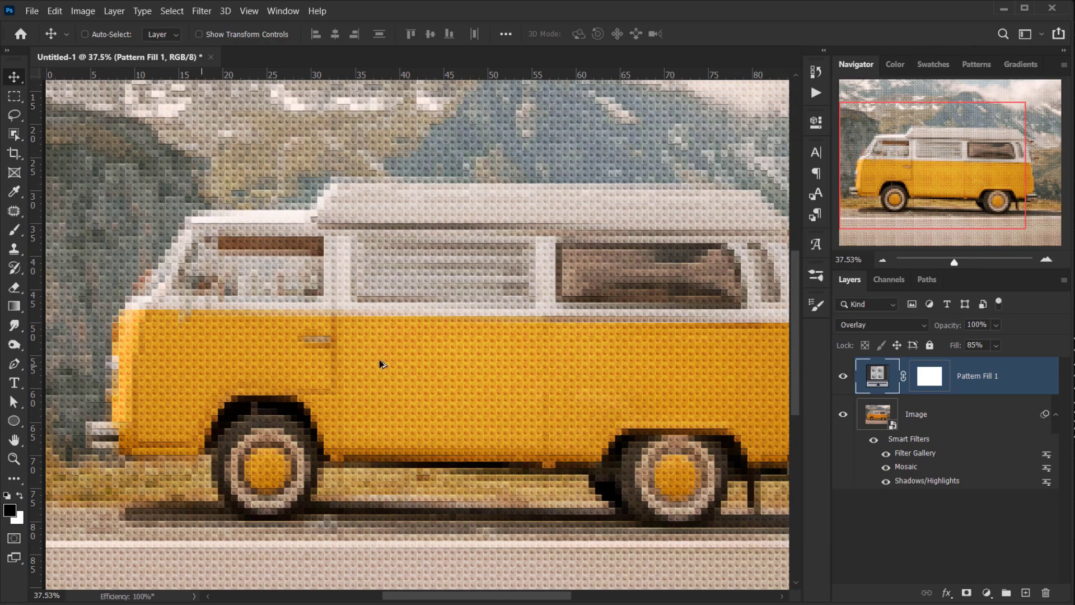
{"action": "left_click", "coordinate": [843, 376]}
{"action": "left_click", "coordinate": [843, 376]}
{"action": "scroll", "coordinate": [205, 393], "scroll_direction": "up", "scroll_amount": 3}
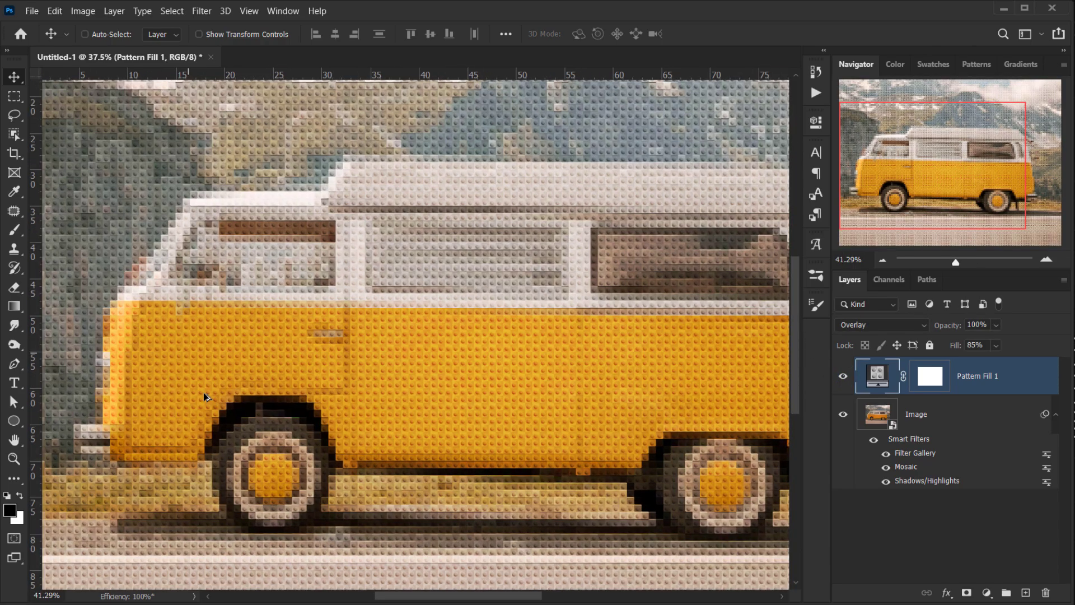
{"action": "scroll", "coordinate": [205, 393], "scroll_direction": "up", "scroll_amount": 4}
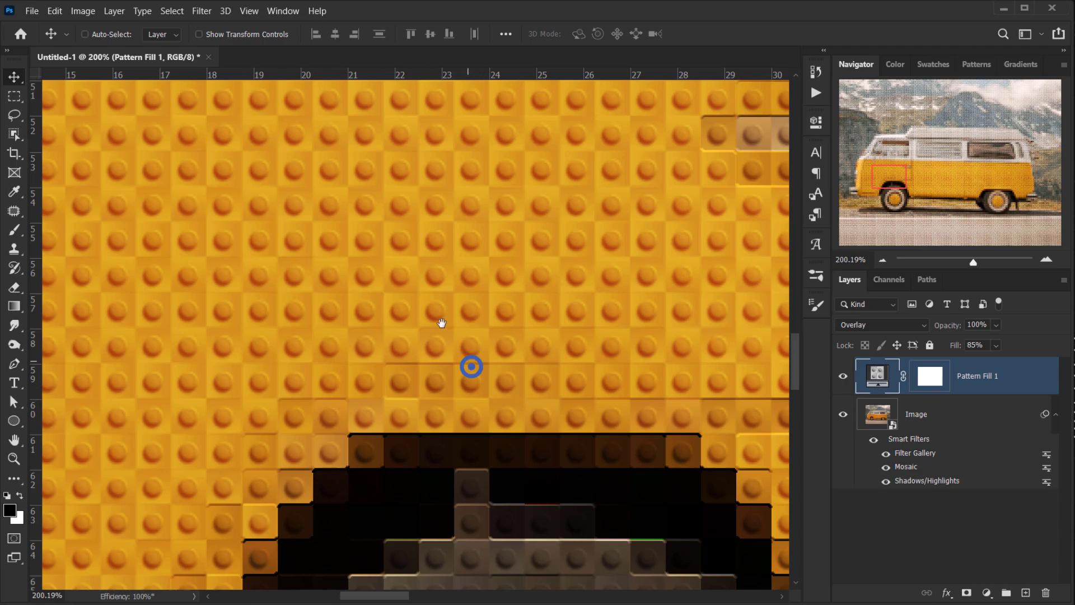
{"action": "scroll", "coordinate": [246, 397], "scroll_direction": "up", "scroll_amount": 4}
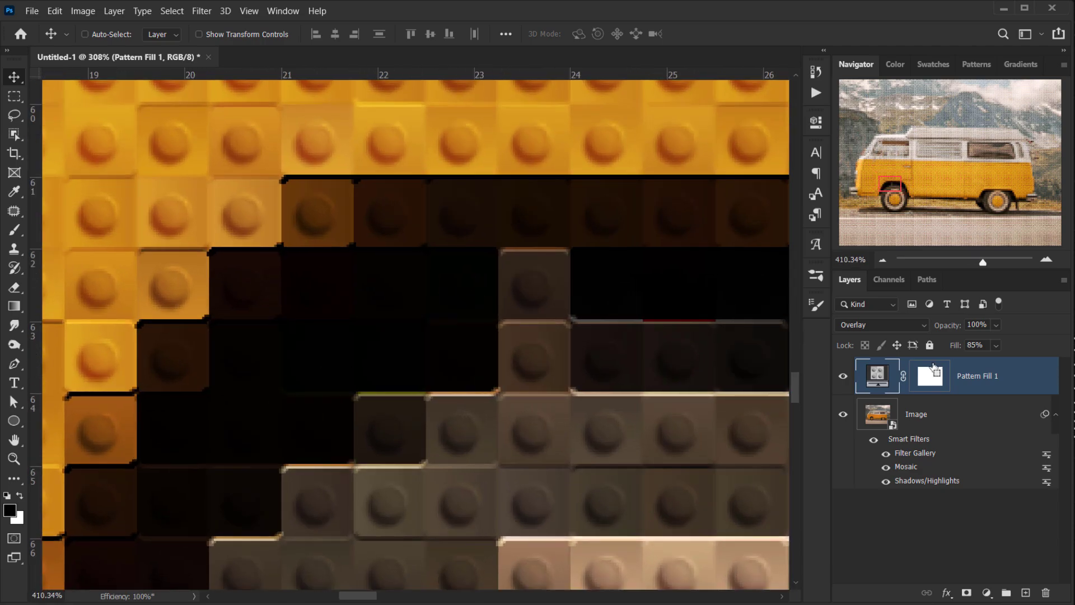
- Toggle the pattern layer on and off at close zoom to compare the brick detail
{"action": "left_click", "coordinate": [842, 376]}
{"action": "left_click", "coordinate": [842, 377]}
{"action": "scroll", "coordinate": [487, 405], "scroll_direction": "down", "scroll_amount": 2}
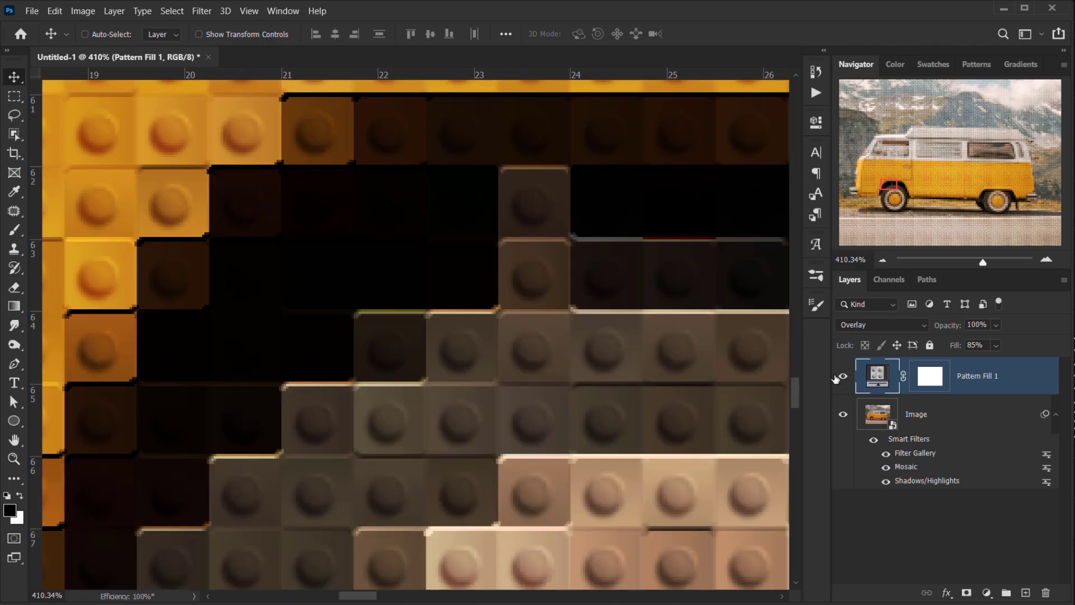
{"action": "left_click", "coordinate": [842, 376]}
{"action": "left_click", "coordinate": [842, 376]}
{"action": "left_click", "coordinate": [842, 376]}
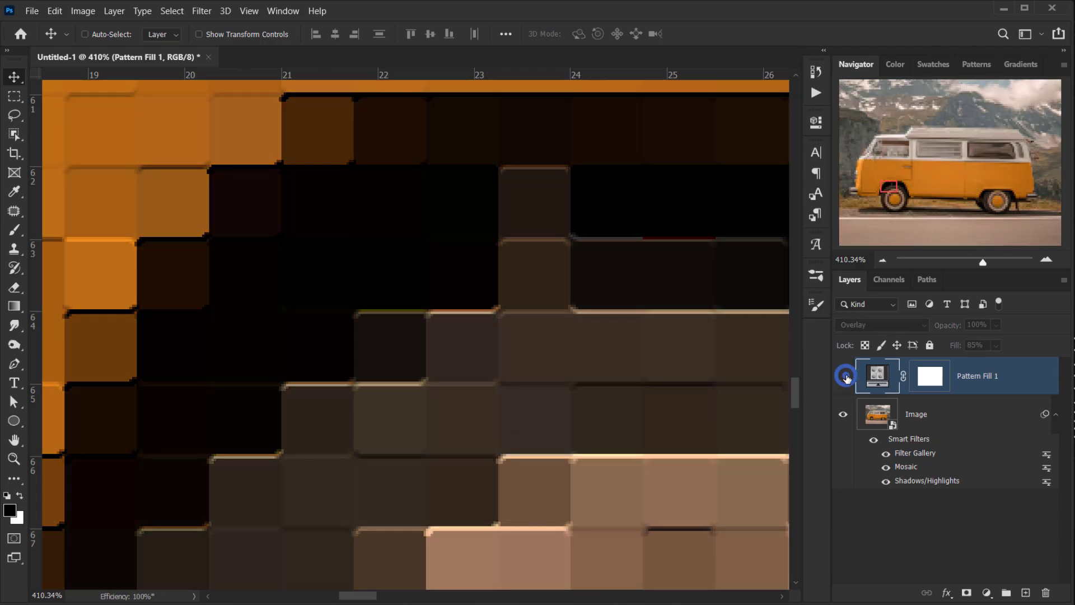
{"action": "left_click", "coordinate": [842, 377]}
- Lower the pattern layer's fill to 80%
{"action": "scroll", "coordinate": [320, 381], "scroll_direction": "down", "scroll_amount": 2}
{"action": "left_click_drag", "start_coordinate": [954, 347], "coordinate": [952, 347]}
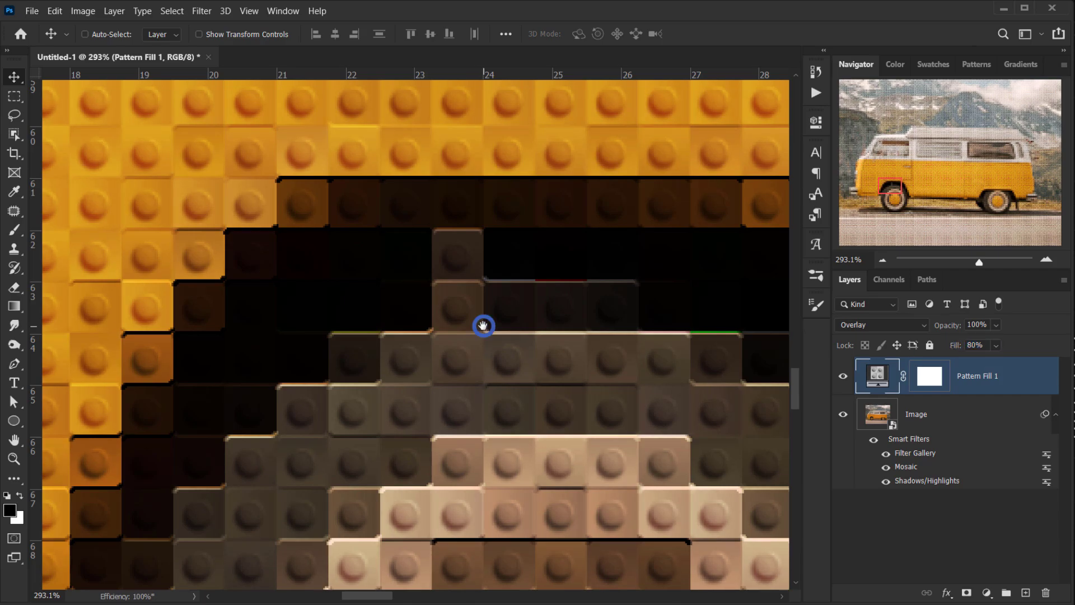
{"action": "scroll", "coordinate": [307, 319], "scroll_direction": "down", "scroll_amount": 5}
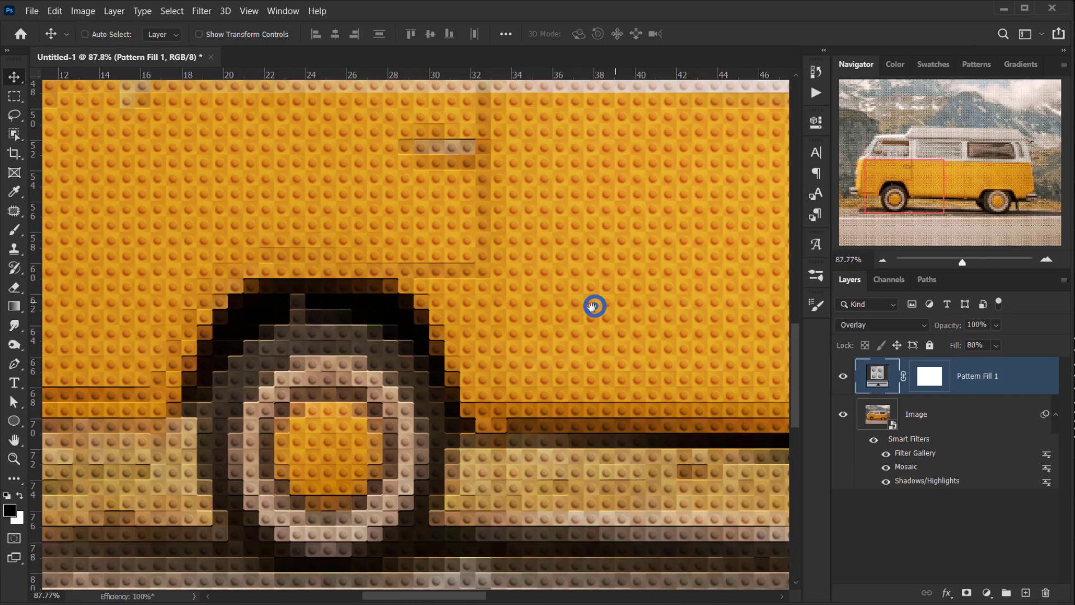
- Duplicate the pattern fill layer and set the copy's blending mode to Screen
{"action": "left_click_drag", "start_coordinate": [595, 305], "coordinate": [542, 360]}
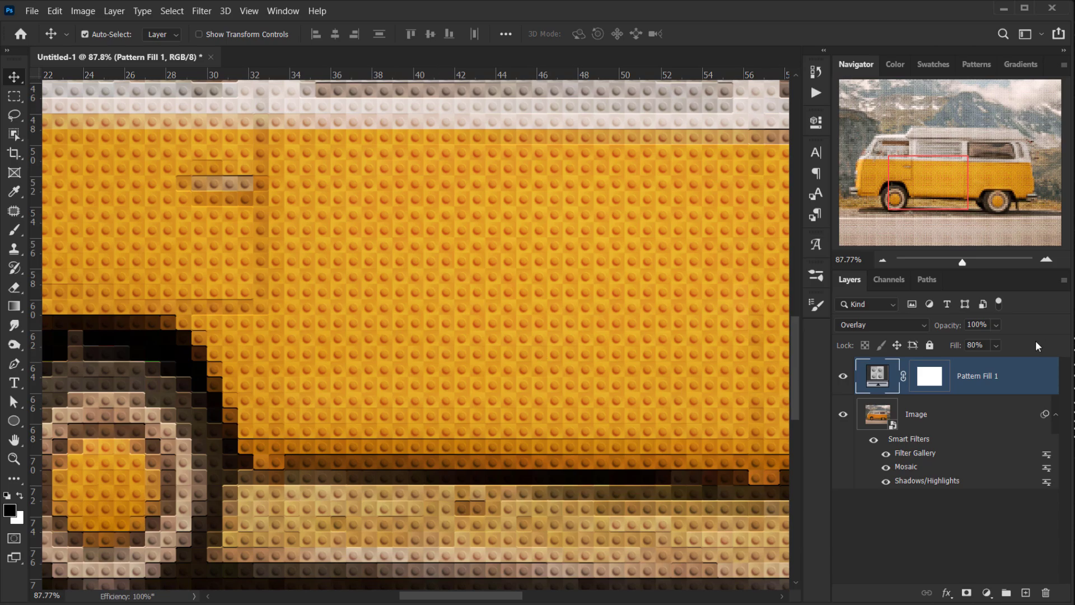
{"action": "key", "text": "ctrl+0"}
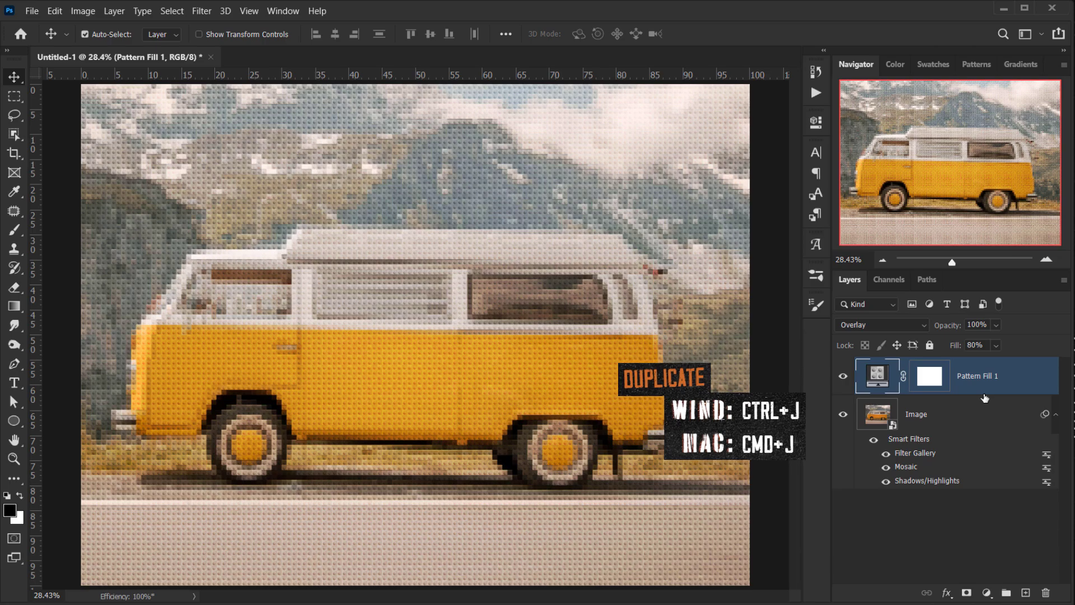
{"action": "key", "text": "ctrl+j"}
{"action": "left_click", "coordinate": [912, 326]}
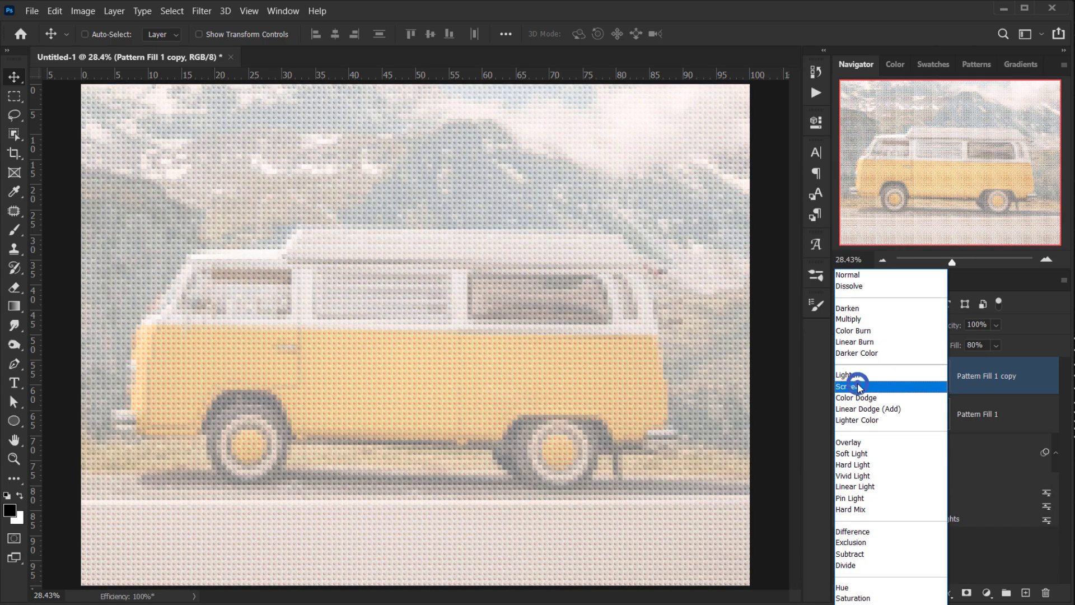
{"action": "left_click", "coordinate": [860, 386]}
- Set the copied pattern layer's fill to 14%
{"action": "left_click", "coordinate": [959, 347]}
{"action": "left_click_drag", "start_coordinate": [959, 348], "coordinate": [703, 374]}
{"action": "scroll", "coordinate": [458, 420], "scroll_direction": "up", "scroll_amount": 8}
{"action": "scroll", "coordinate": [158, 368], "scroll_direction": "up", "scroll_amount": 8}
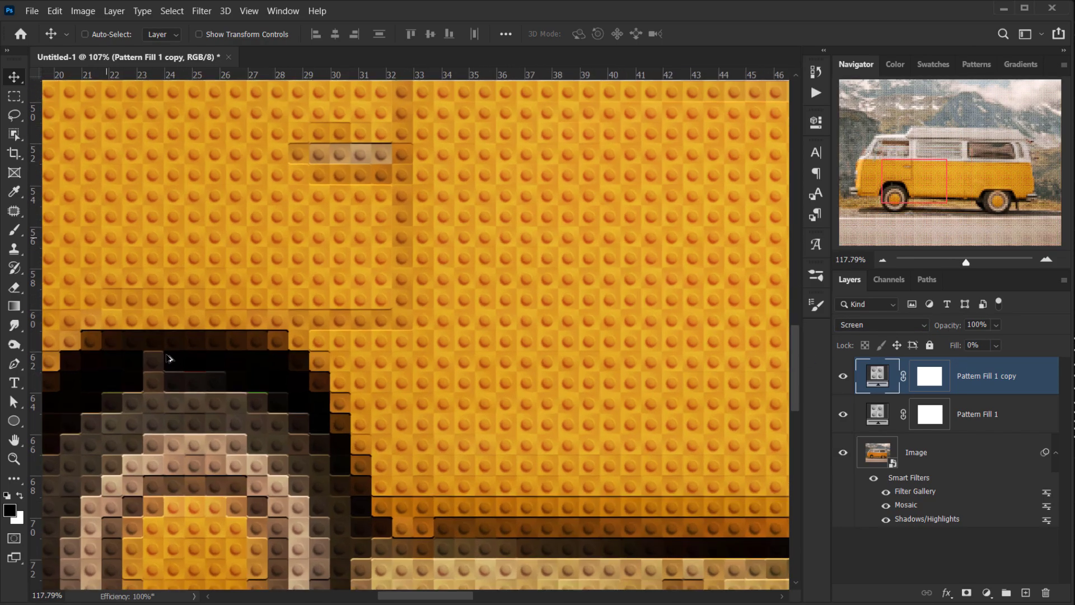
{"action": "left_click_drag", "start_coordinate": [956, 346], "coordinate": [956, 345]}
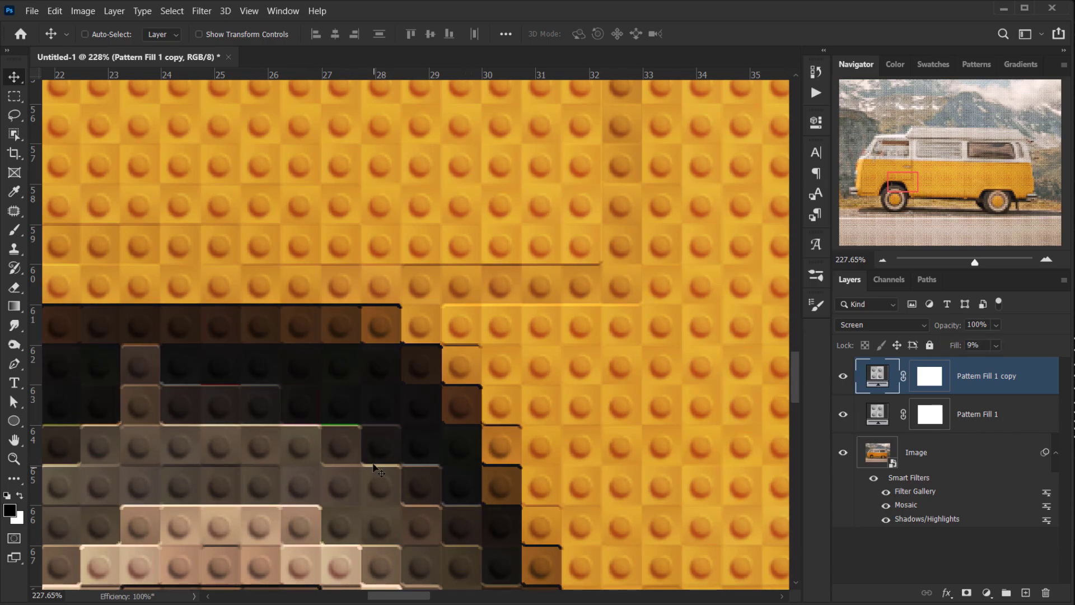
{"action": "scroll", "coordinate": [371, 414], "scroll_direction": "up", "scroll_amount": 2}
{"action": "scroll", "coordinate": [371, 413], "scroll_direction": "up", "scroll_amount": 2}
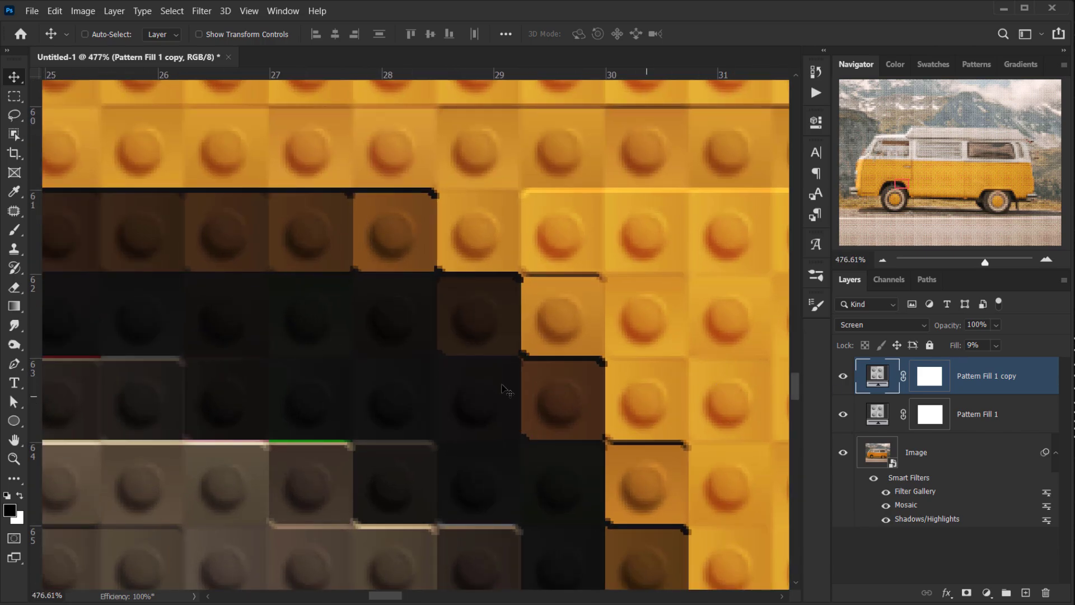
{"action": "scroll", "coordinate": [296, 378], "scroll_direction": "up", "scroll_amount": 2}
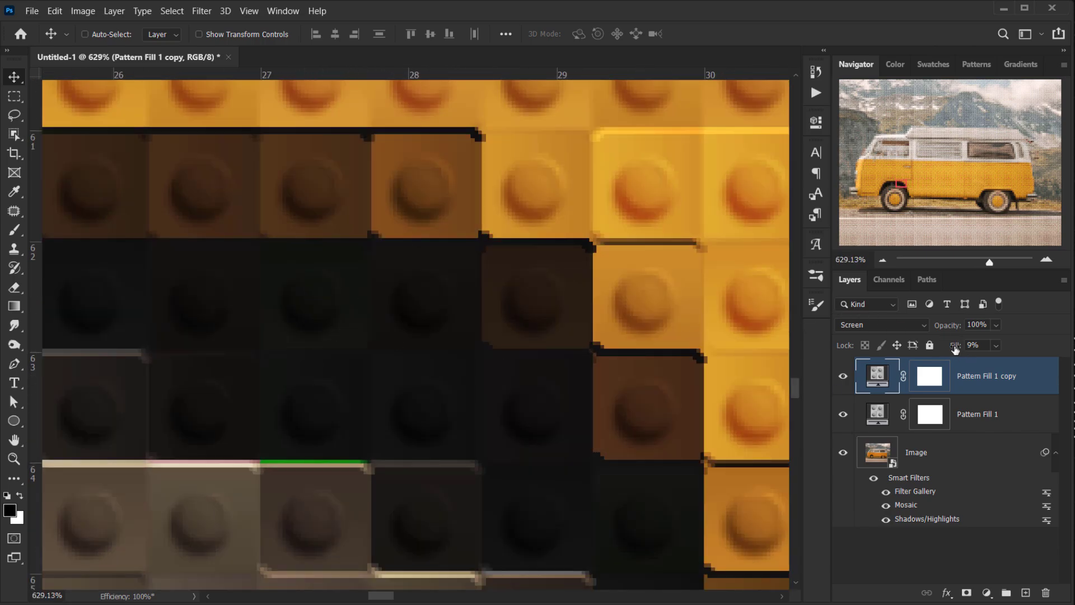
{"action": "left_click_drag", "start_coordinate": [955, 347], "coordinate": [956, 348]}
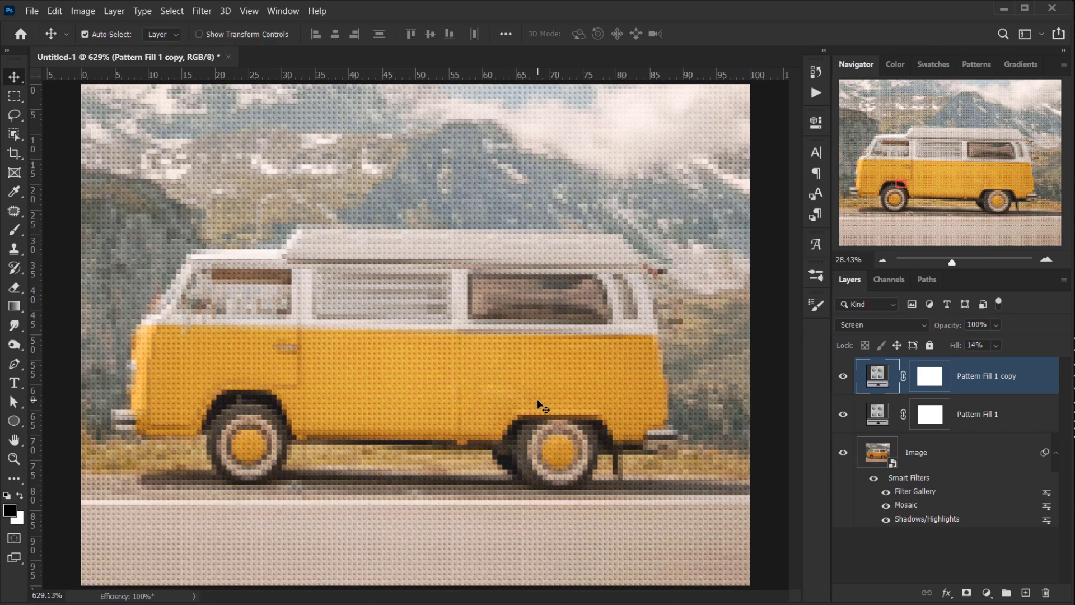
- Toggle the copied pattern layer on and off at close zoom to compare the brick highlights
{"action": "key", "text": "ctrl+0"}
{"action": "scroll", "coordinate": [206, 446], "scroll_direction": "up", "scroll_amount": 6}
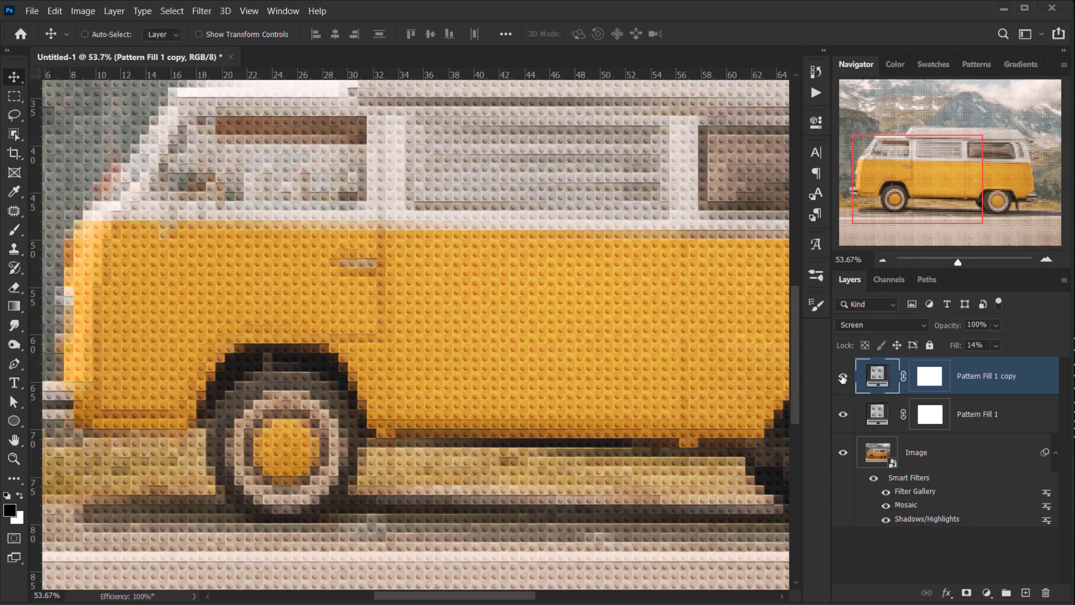
{"action": "left_click", "coordinate": [842, 376]}
{"action": "left_click", "coordinate": [842, 376]}
{"action": "scroll", "coordinate": [230, 378], "scroll_direction": "up", "scroll_amount": 8}
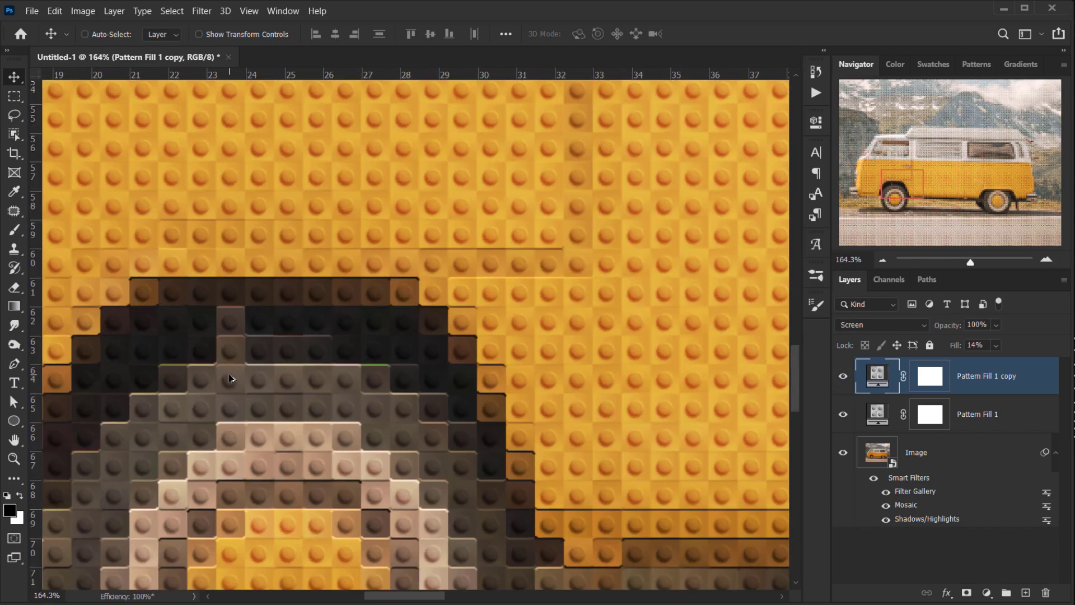
{"action": "scroll", "coordinate": [229, 378], "scroll_direction": "up", "scroll_amount": 4}
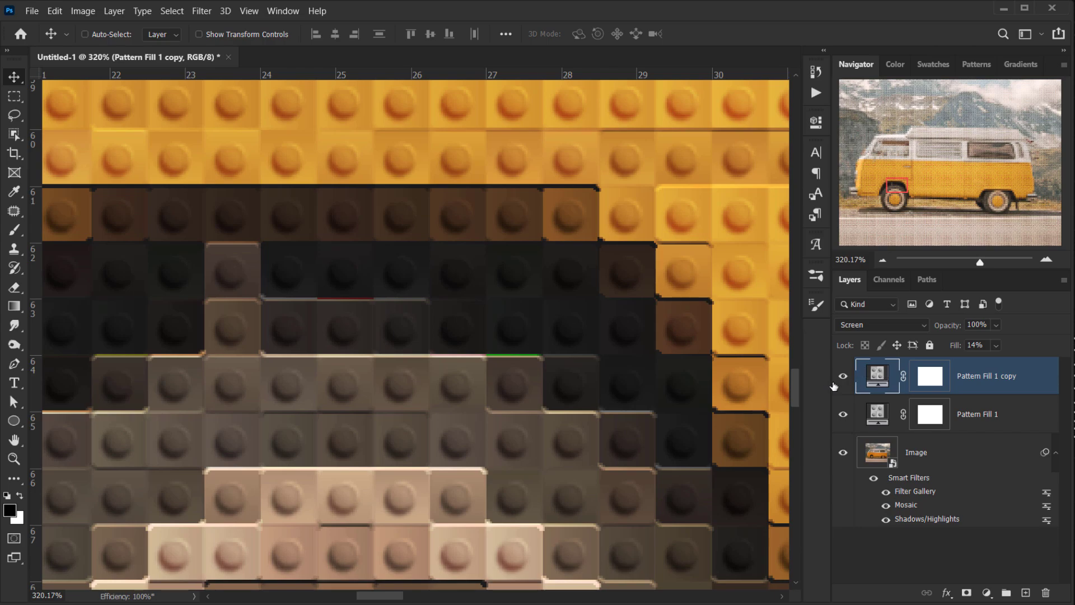
- Rename the copied pattern layer to Screen
{"action": "double_click", "coordinate": [987, 379]}
{"action": "type", "text": "Screen"}
{"action": "key", "text": "Return"}
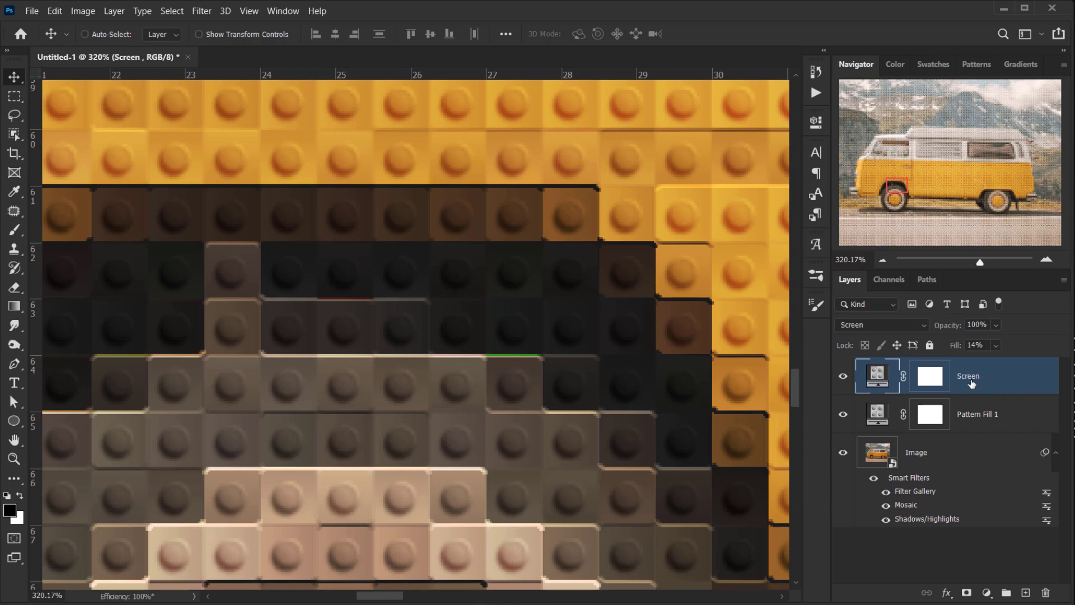
- In the Screen layer's Blending Options, split the Underlying Layer highlight slider of Blend If and drag its half down to 0
{"action": "left_click", "coordinate": [951, 595]}
{"action": "left_click", "coordinate": [971, 457]}
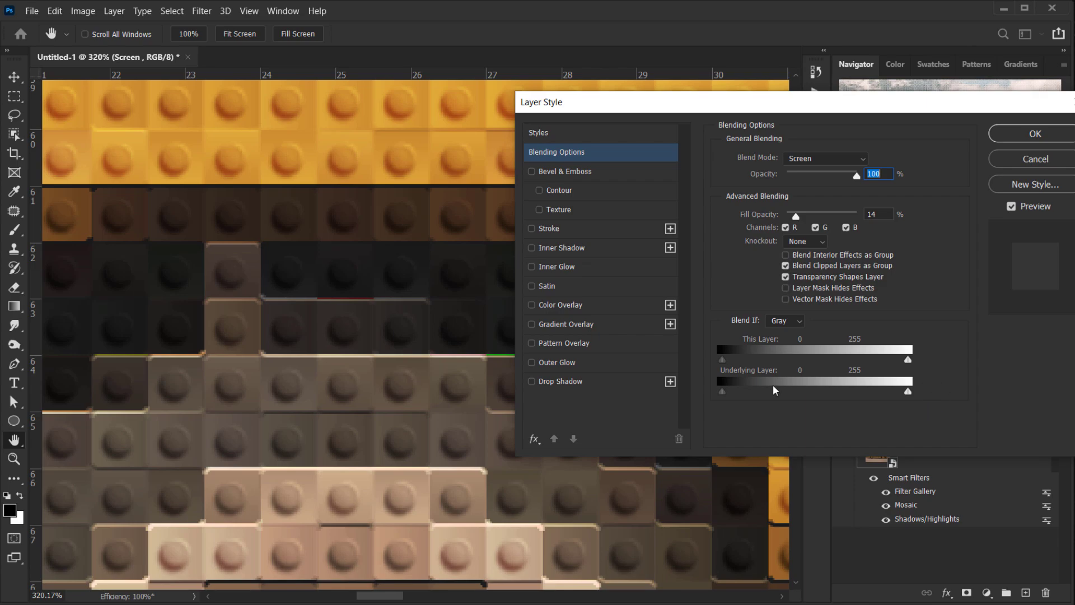
{"action": "key", "text": "alt"}
{"action": "left_click_drag", "start_coordinate": [908, 393], "coordinate": [709, 396]}
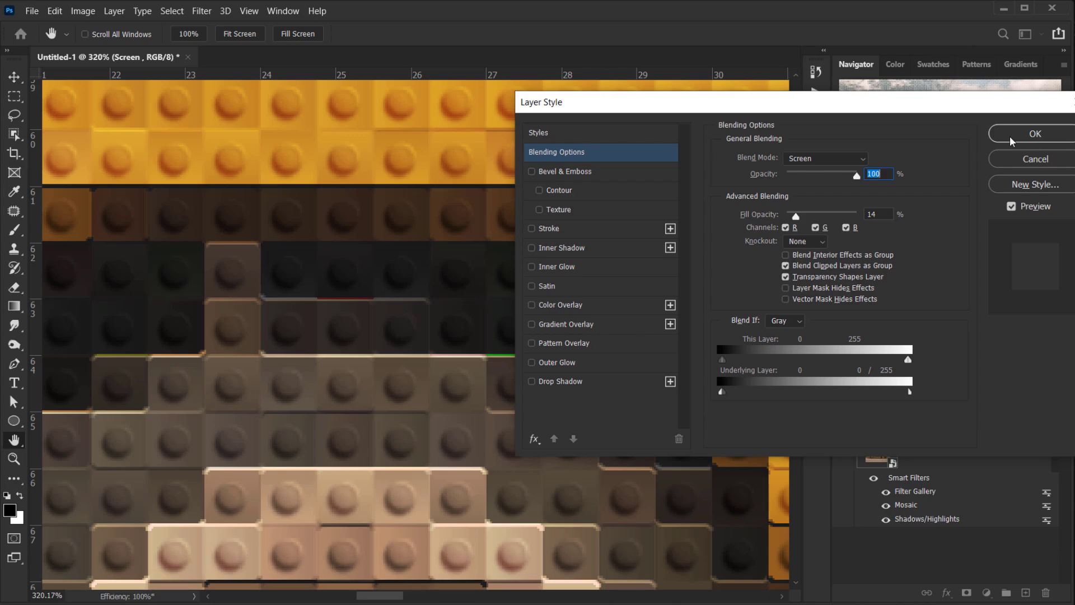
{"action": "left_click", "coordinate": [1035, 133]}
- Lower the Screen layer's opacity to 69%
{"action": "scroll", "coordinate": [415, 378], "scroll_direction": "down", "scroll_amount": 6}
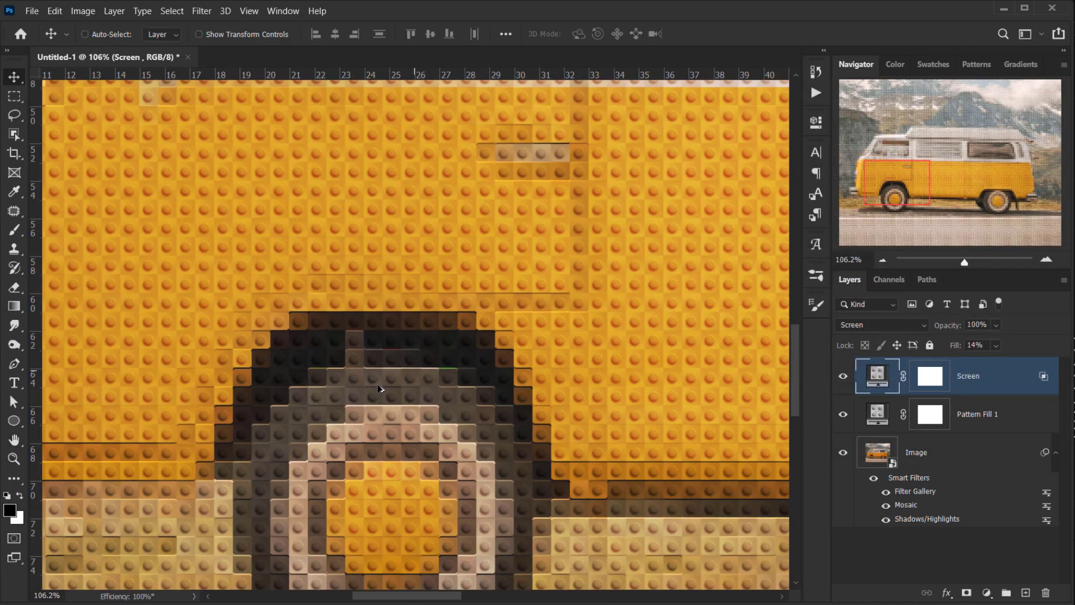
{"action": "scroll", "coordinate": [379, 388], "scroll_direction": "down", "scroll_amount": 6}
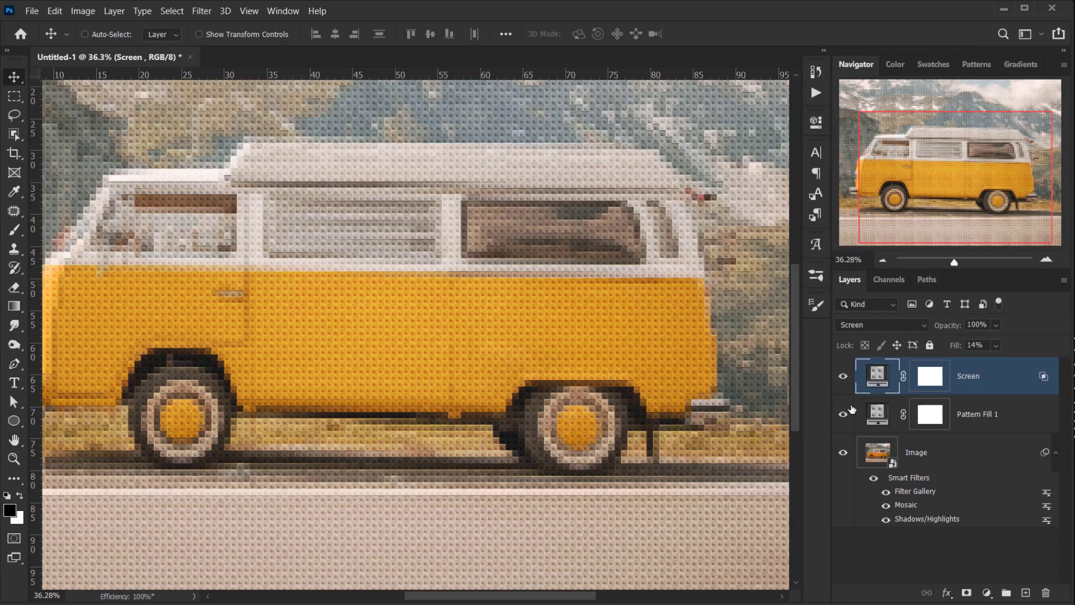
{"action": "left_click", "coordinate": [841, 376]}
{"action": "left_click", "coordinate": [841, 377]}
{"action": "left_click_drag", "start_coordinate": [953, 329], "coordinate": [935, 330]}
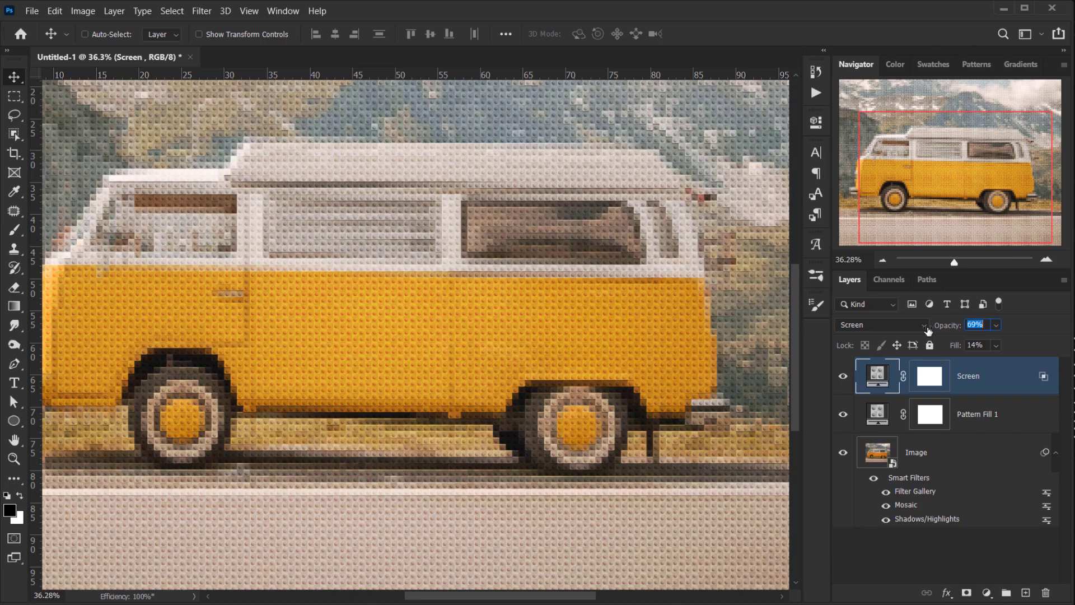
- Toggle the Screen layer's visibility at close zoom to compare the effect
{"action": "scroll", "coordinate": [280, 332], "scroll_direction": "up", "scroll_amount": 5}
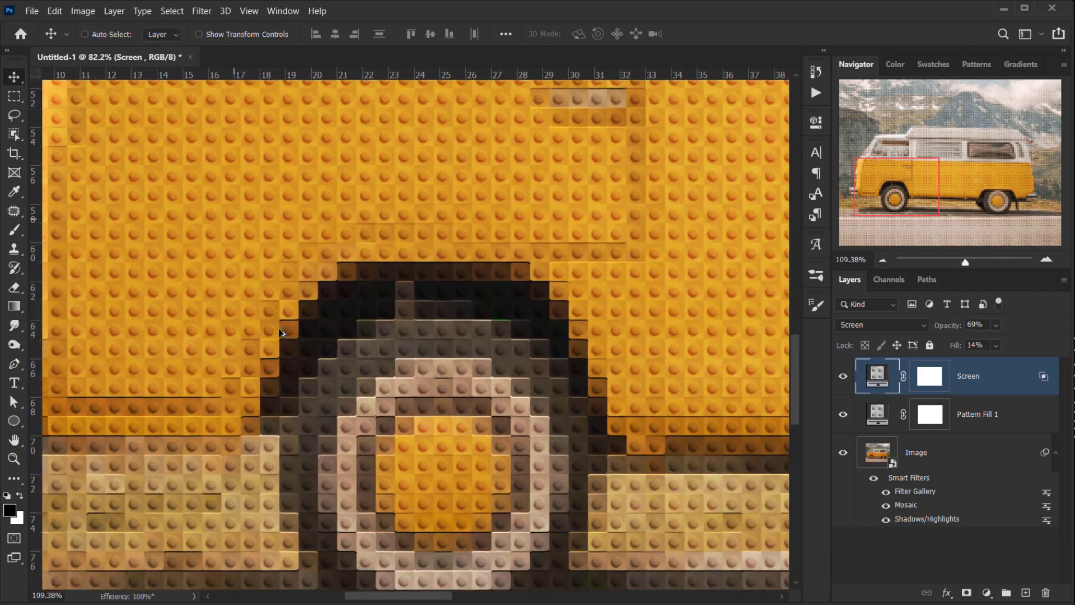
{"action": "scroll", "coordinate": [280, 333], "scroll_direction": "up", "scroll_amount": 2}
{"action": "left_click", "coordinate": [843, 376]}
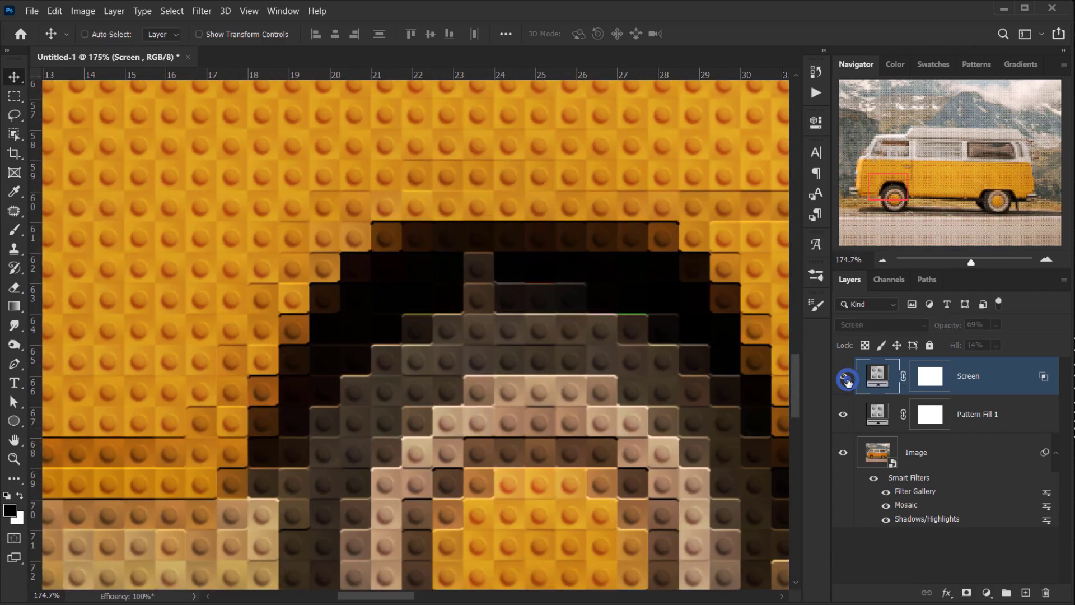
{"action": "left_click", "coordinate": [842, 375]}
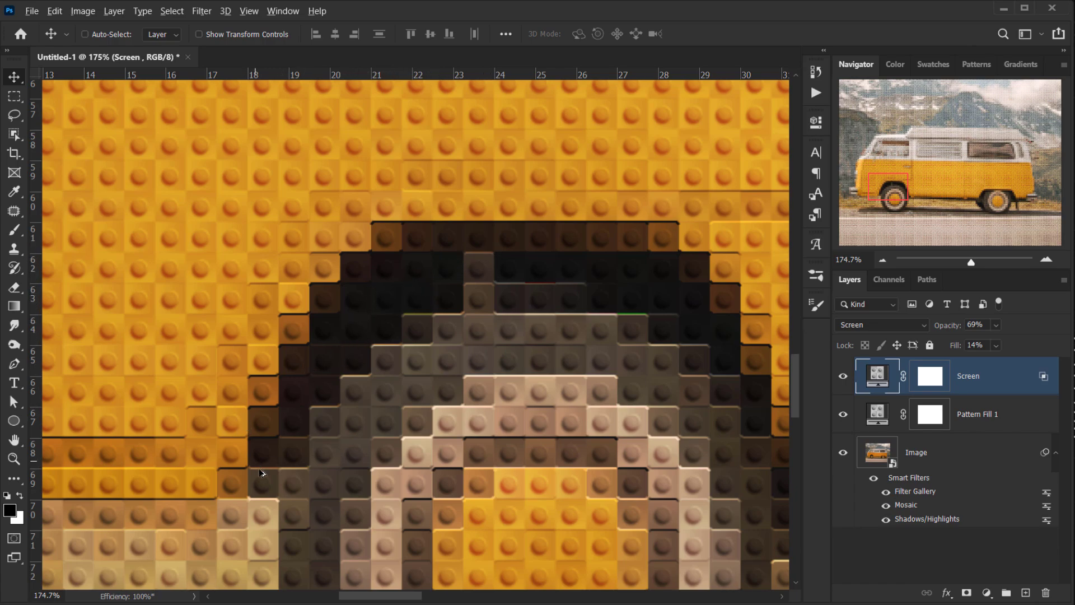
{"action": "scroll", "coordinate": [259, 462], "scroll_direction": "down", "scroll_amount": 3}
{"action": "key", "text": "ctrl+0"}
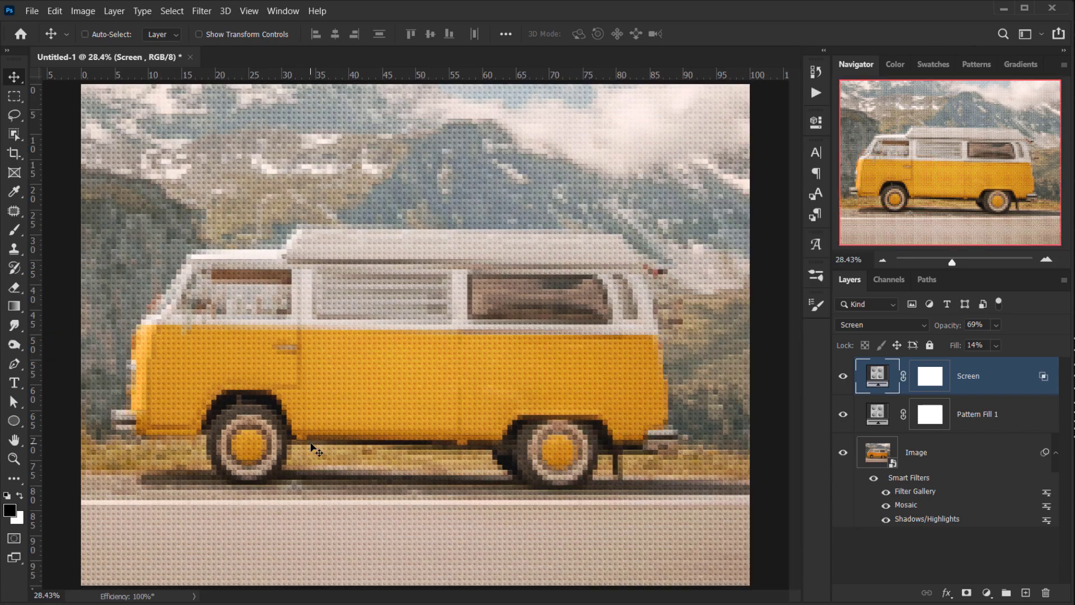
- Collapse the smart filters list under the Image layer
{"action": "left_click", "coordinate": [1058, 454]}
{"action": "scroll", "coordinate": [343, 340], "scroll_direction": "up", "scroll_amount": 2}
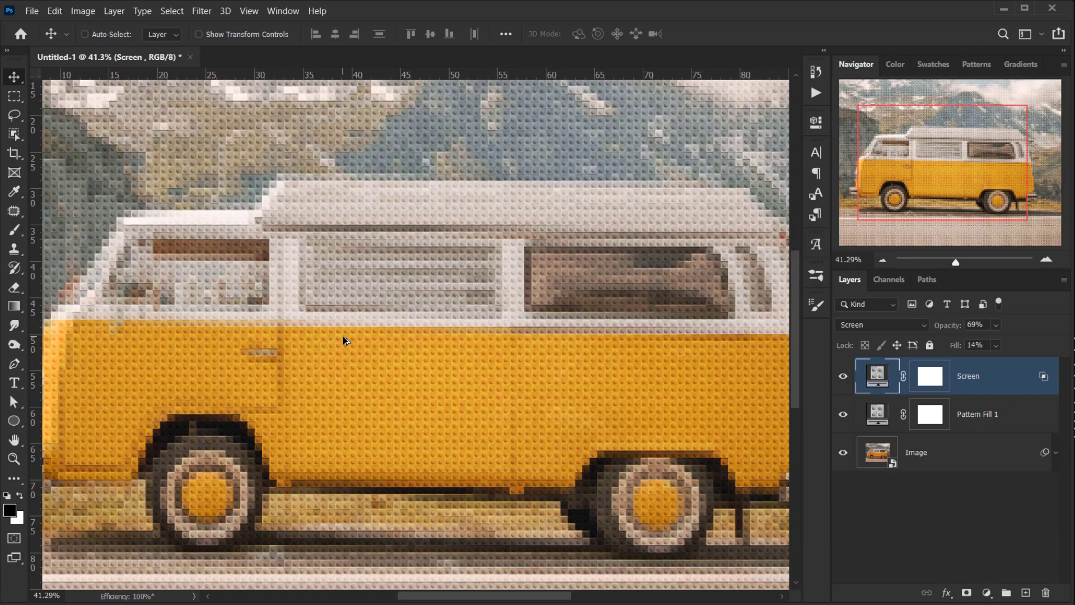
{"action": "scroll", "coordinate": [343, 340], "scroll_direction": "up", "scroll_amount": 2}
{"action": "scroll", "coordinate": [287, 391], "scroll_direction": "down", "scroll_amount": 4}
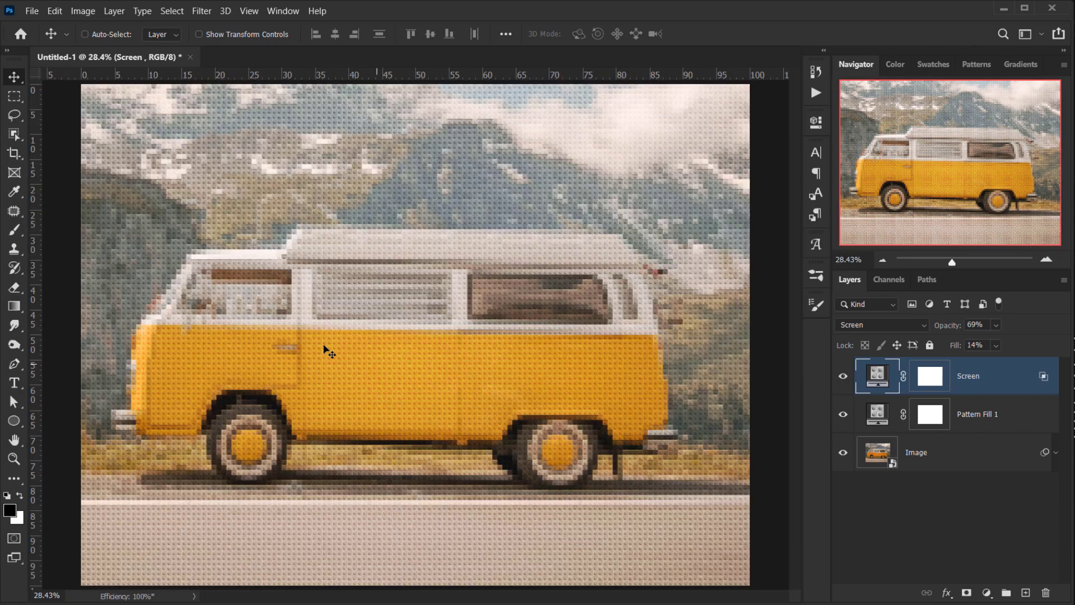
{"action": "scroll", "coordinate": [319, 341], "scroll_direction": "up", "scroll_amount": 1}
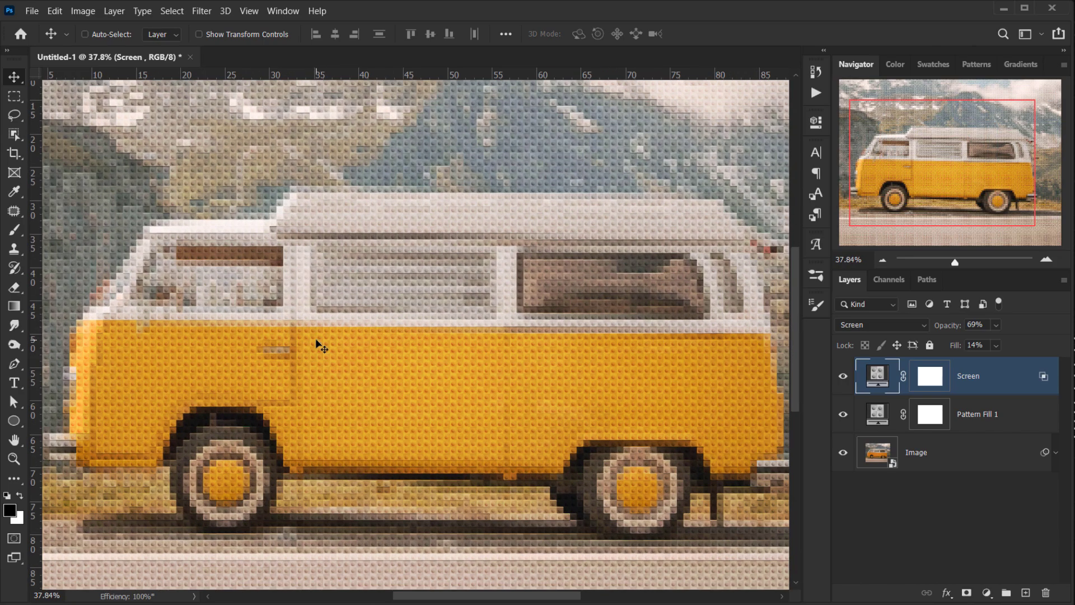
{"action": "scroll", "coordinate": [315, 340], "scroll_direction": "down", "scroll_amount": 1}
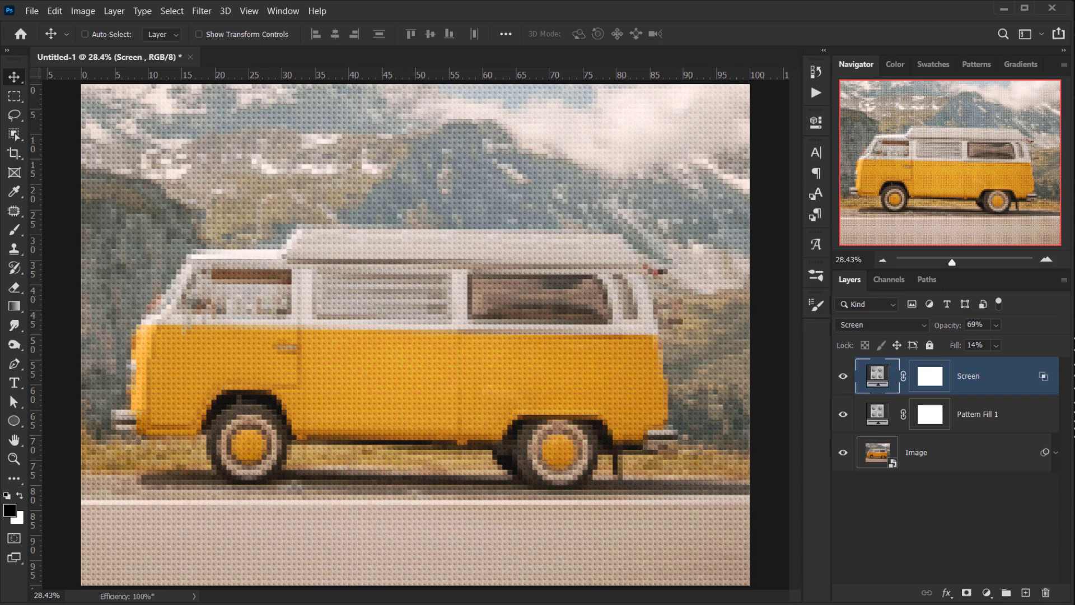
- Add a new layer named Texture on top and fill it with 50% Gray
{"action": "left_click", "coordinate": [1026, 593]}
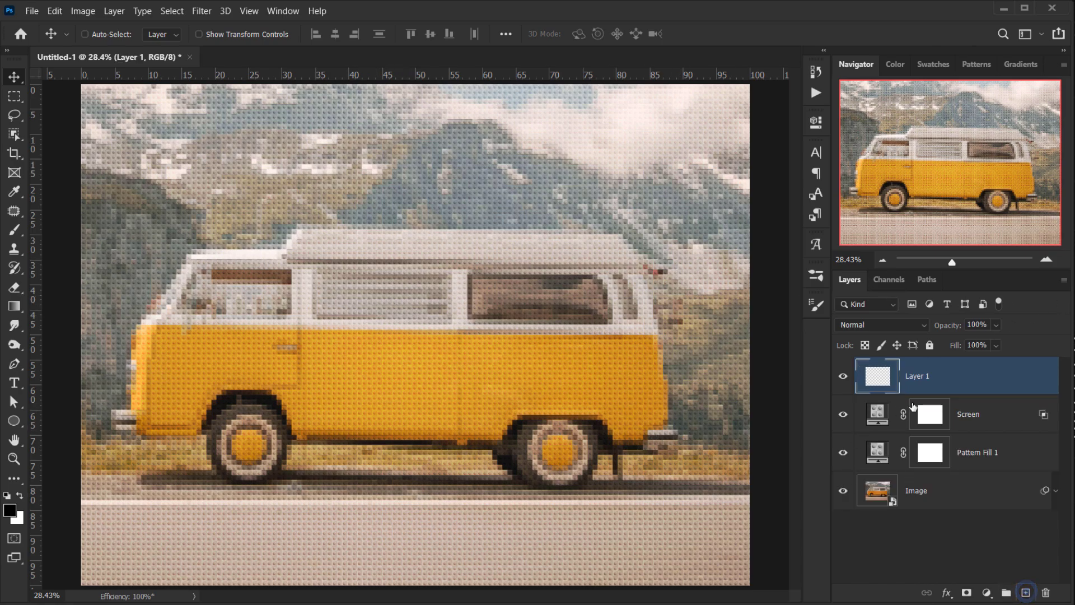
{"action": "double_click", "coordinate": [916, 375]}
{"action": "type", "text": "Texture"}
{"action": "key", "text": "Return"}
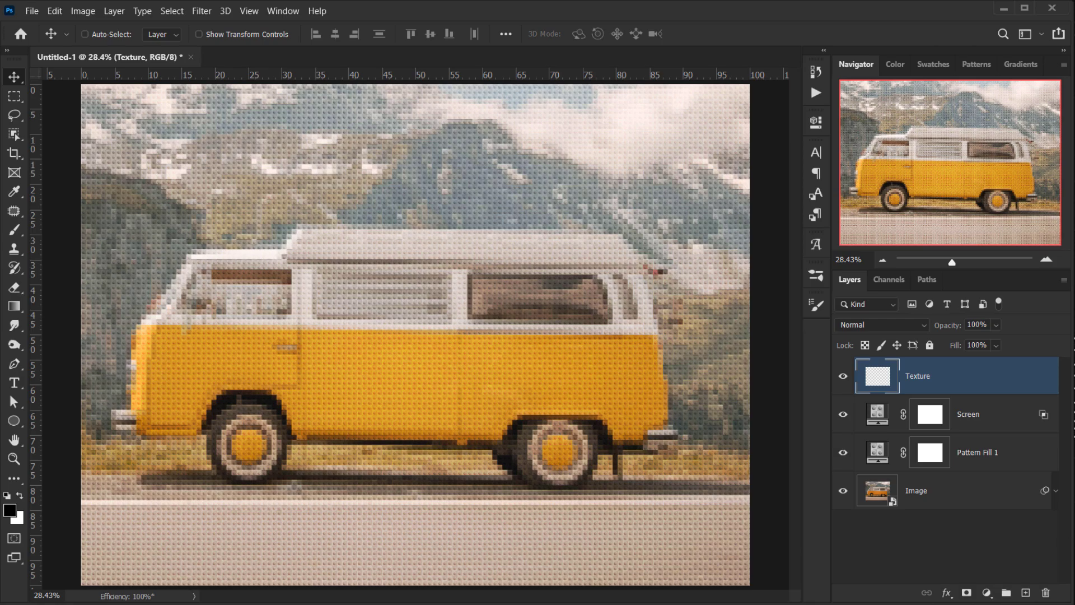
{"action": "left_click", "coordinate": [53, 17]}
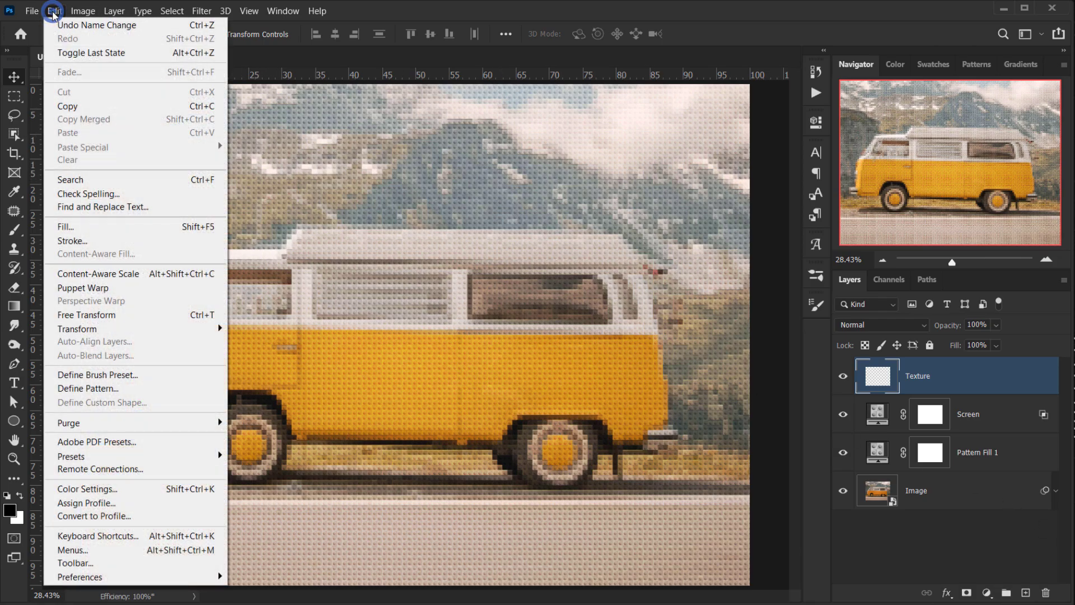
{"action": "left_click", "coordinate": [100, 228]}
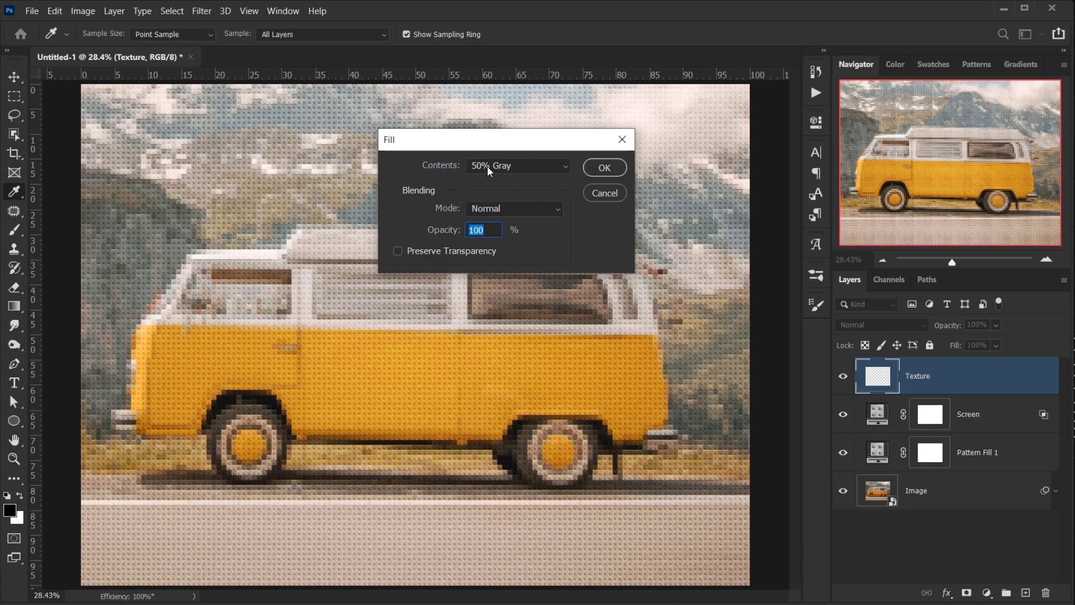
{"action": "left_click", "coordinate": [604, 168]}
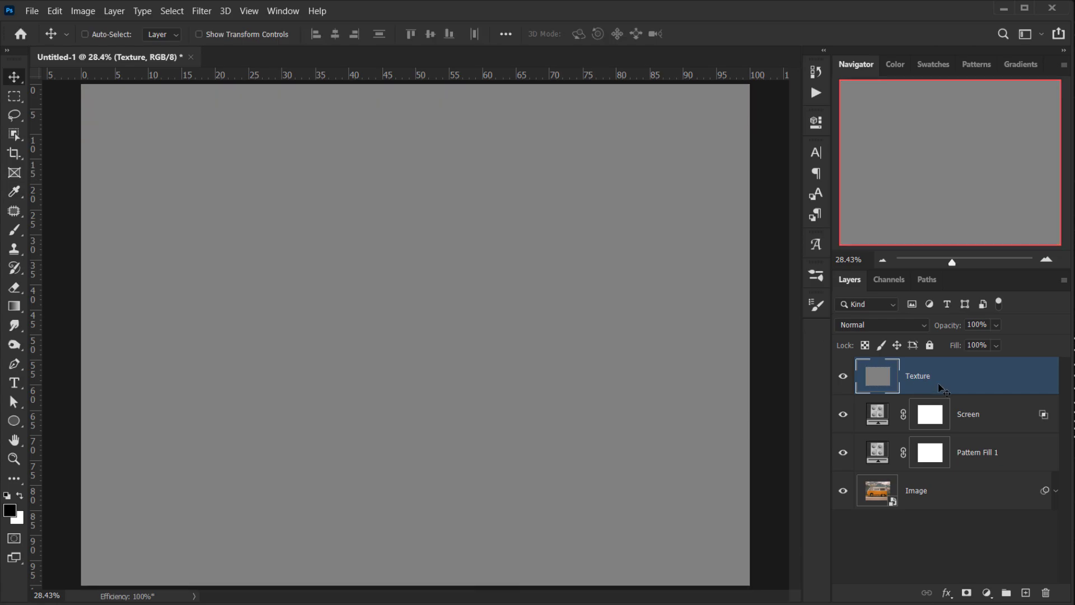
- Open the Filter Gallery on the Texture layer, choose Texturizer and try the Brick texture
{"action": "left_click", "coordinate": [201, 11]}
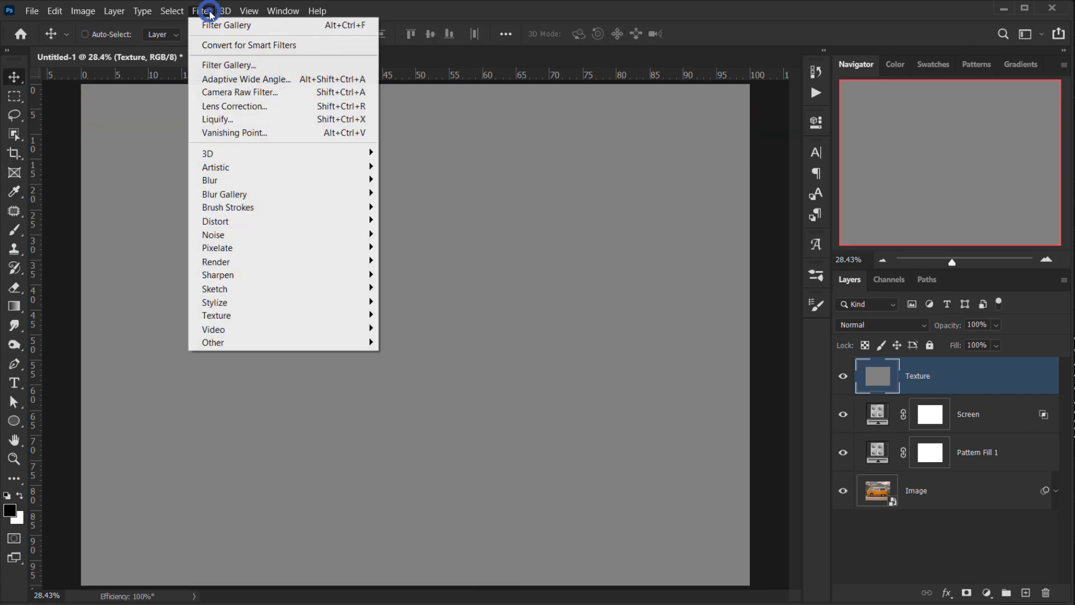
{"action": "left_click", "coordinate": [224, 67]}
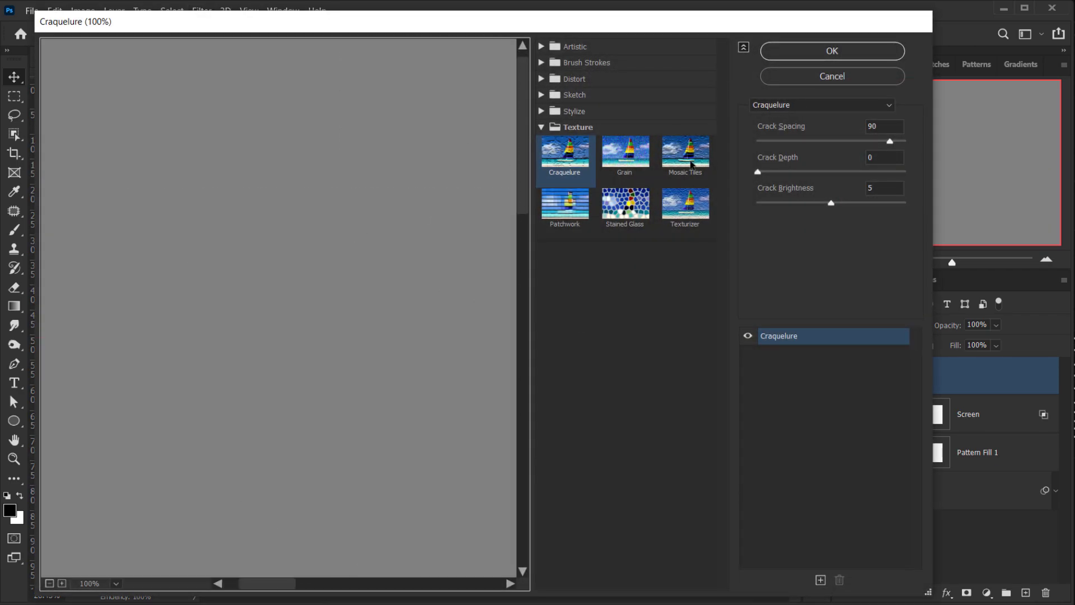
{"action": "left_click", "coordinate": [679, 235]}
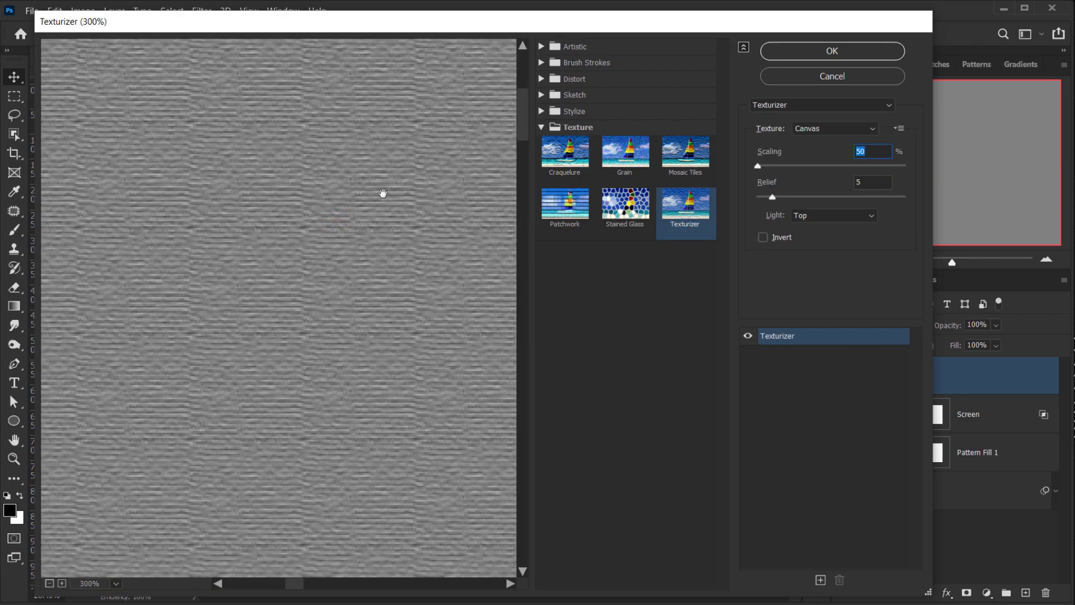
{"action": "left_click_drag", "start_coordinate": [382, 193], "coordinate": [269, 271]}
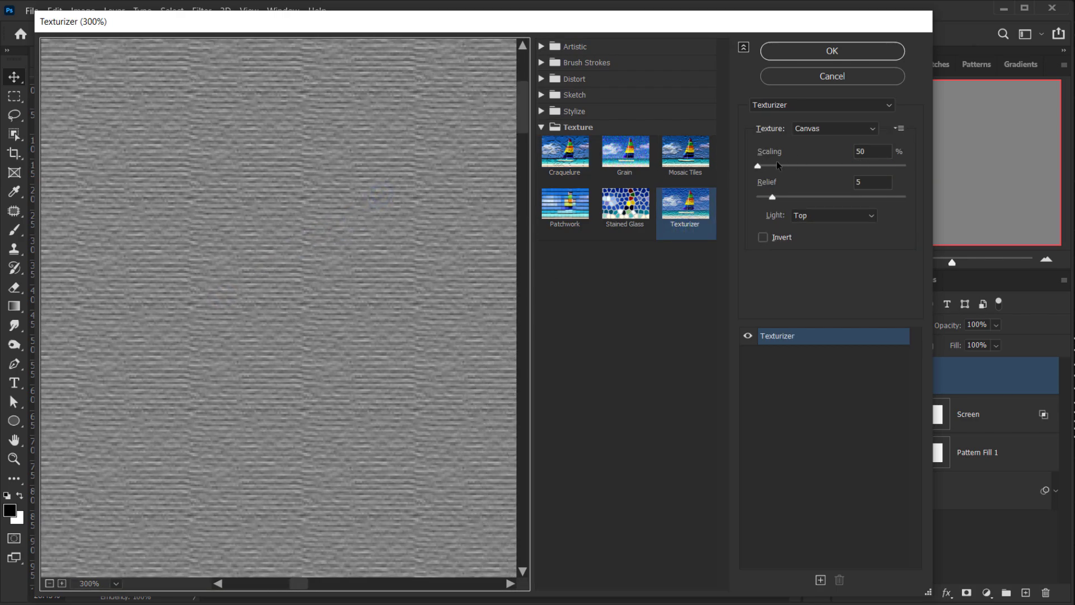
{"action": "left_click", "coordinate": [758, 167]}
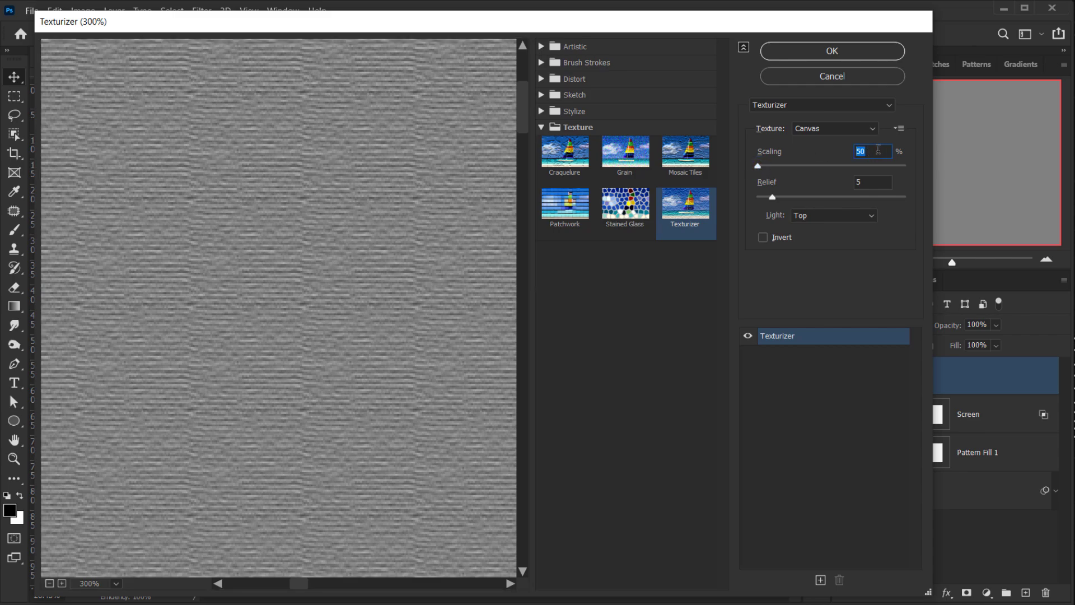
{"action": "left_click", "coordinate": [862, 128]}
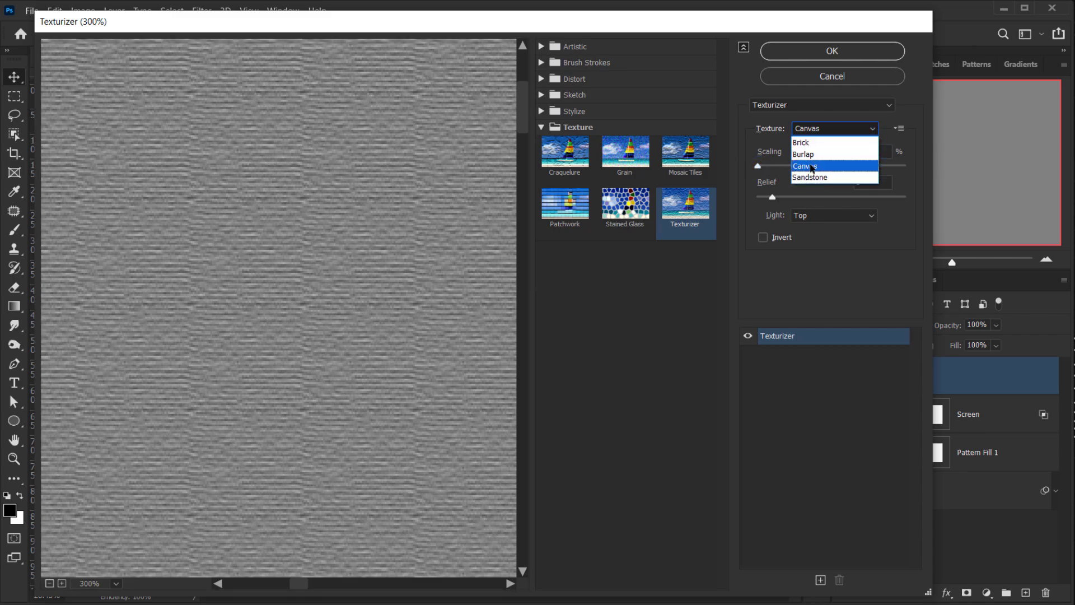
{"action": "left_click", "coordinate": [805, 142]}
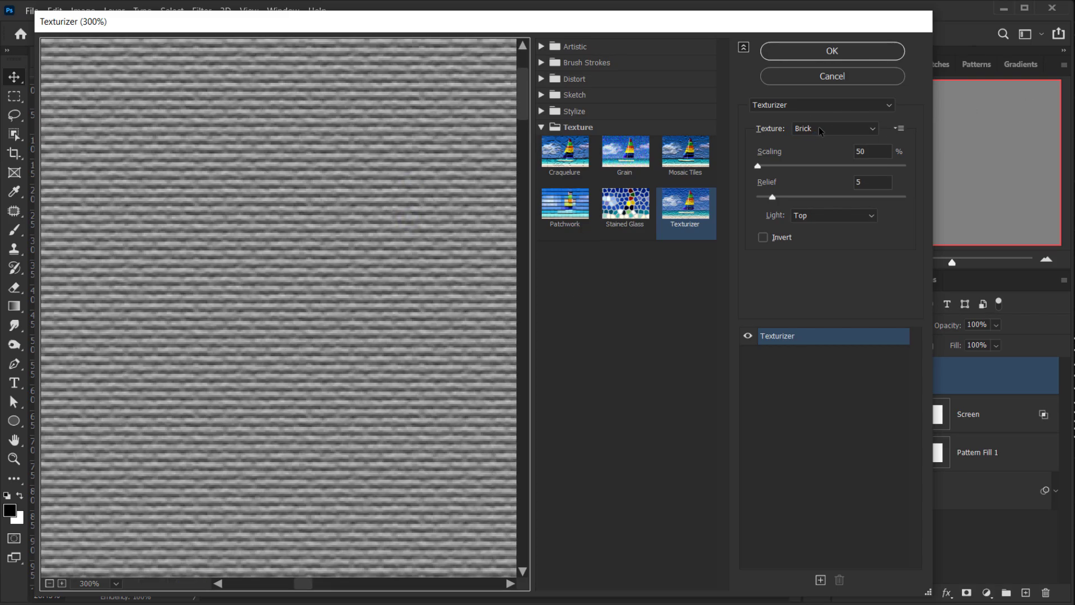
{"action": "left_click_drag", "start_coordinate": [279, 231], "coordinate": [272, 234]}
- Switch the Texturizer texture to Canvas, set Relief to 4 with Top light, and apply the filter
{"action": "left_click", "coordinate": [841, 130]}
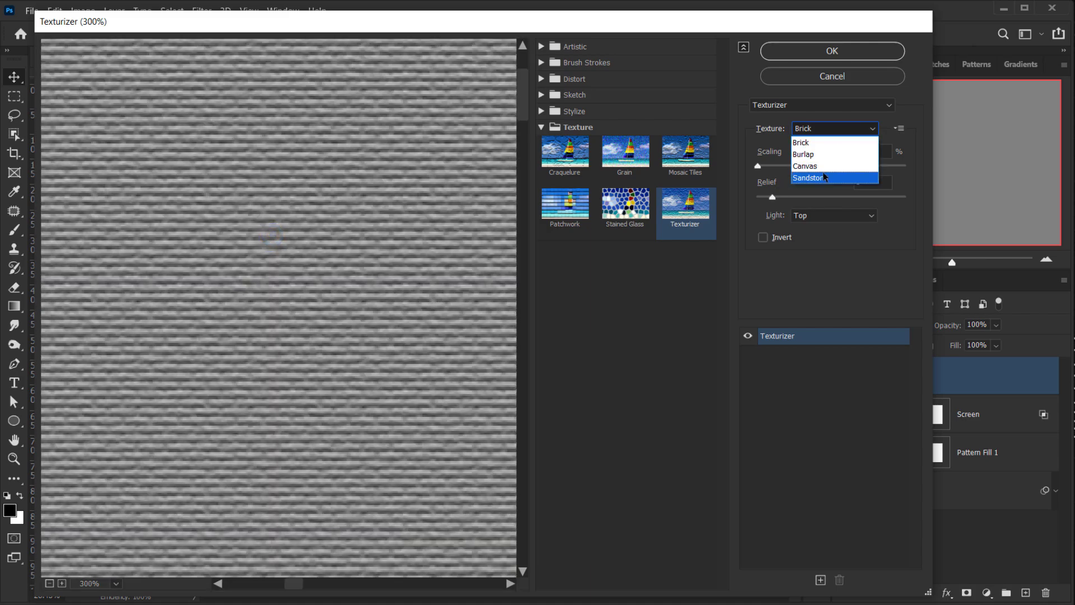
{"action": "left_click", "coordinate": [821, 171]}
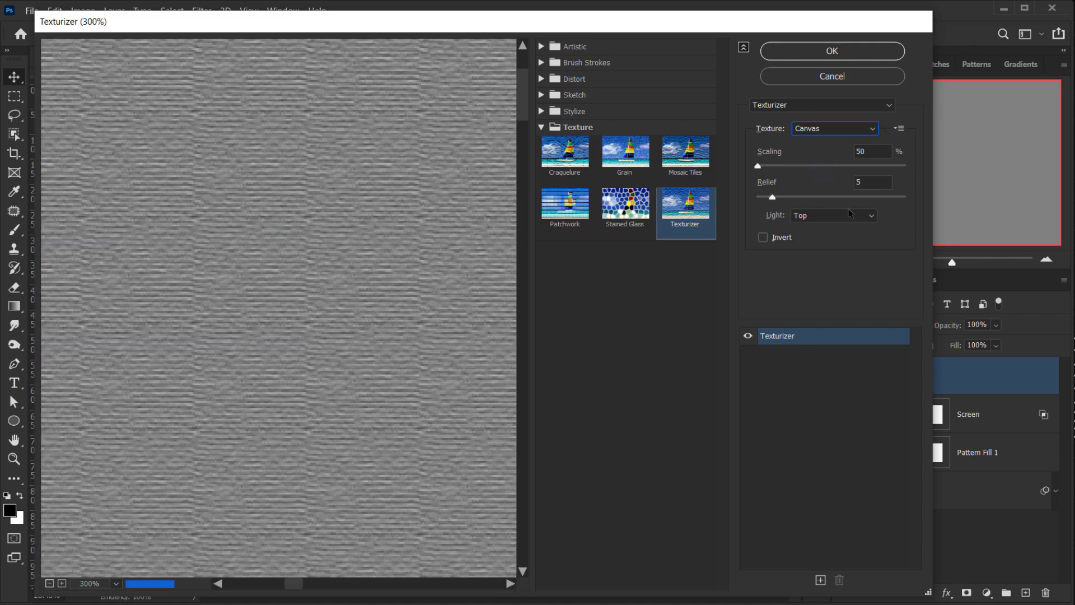
{"action": "left_click", "coordinate": [861, 155]}
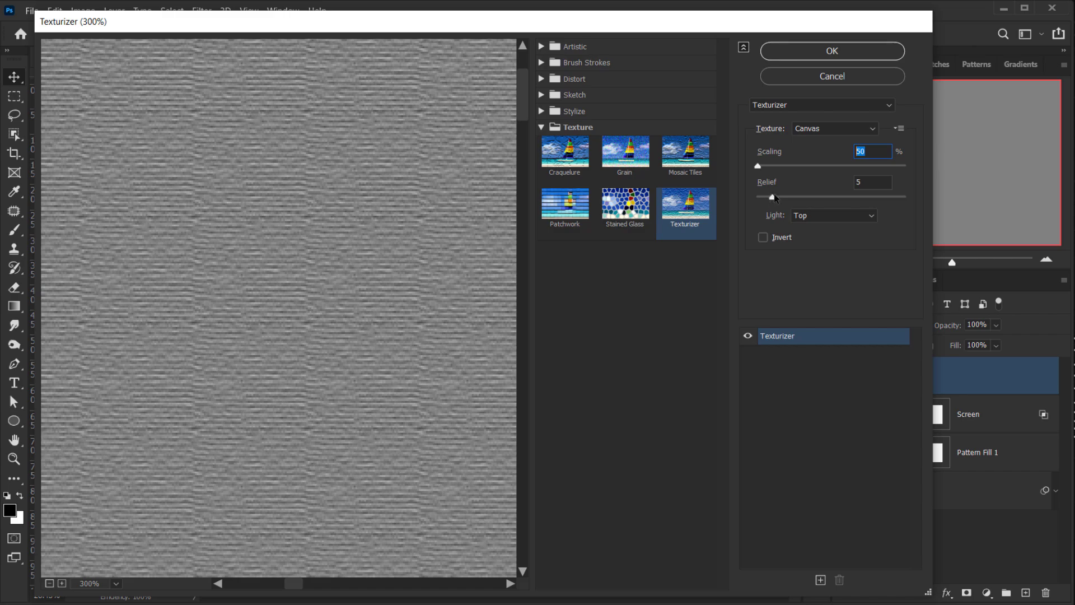
{"action": "left_click_drag", "start_coordinate": [771, 199], "coordinate": [768, 199]}
{"action": "left_click", "coordinate": [815, 218]}
{"action": "left_click", "coordinate": [814, 217]}
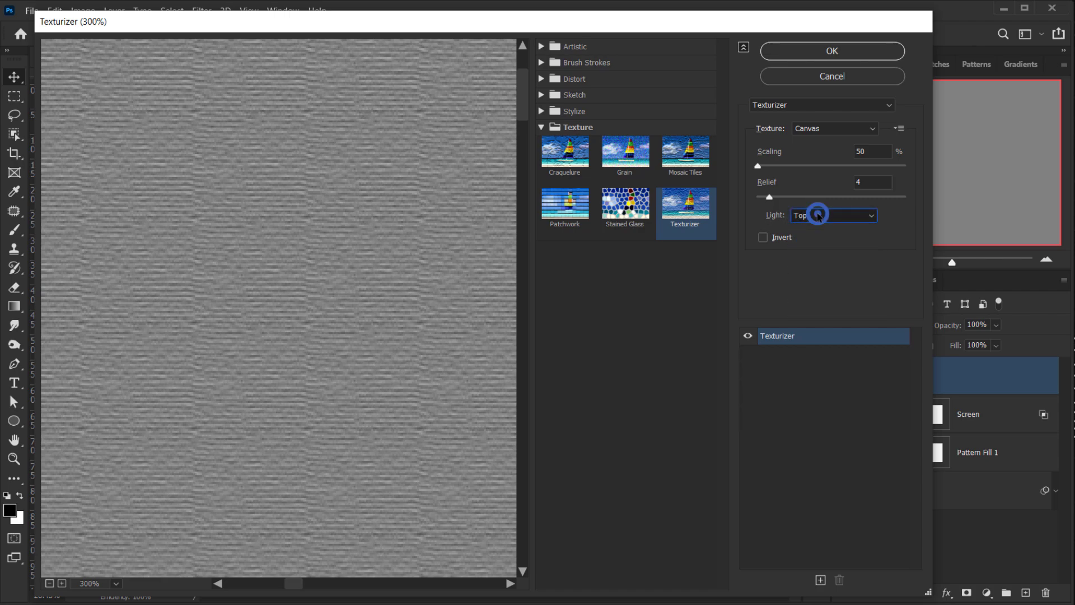
{"action": "left_click", "coordinate": [857, 52]}
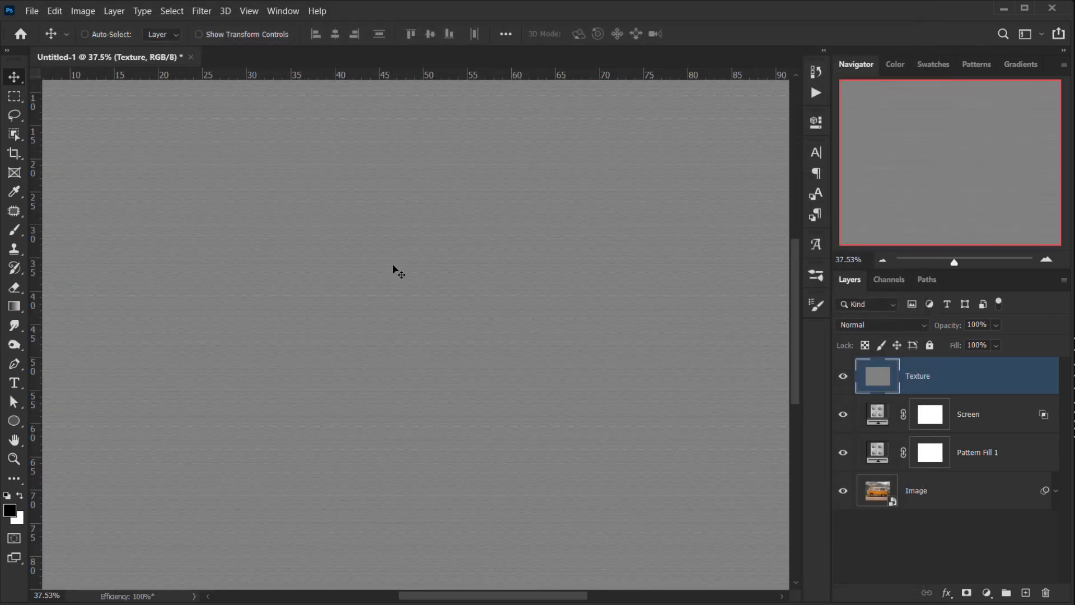
- Set the Texture layer's blend mode to Soft Light
{"action": "left_click", "coordinate": [894, 325]}
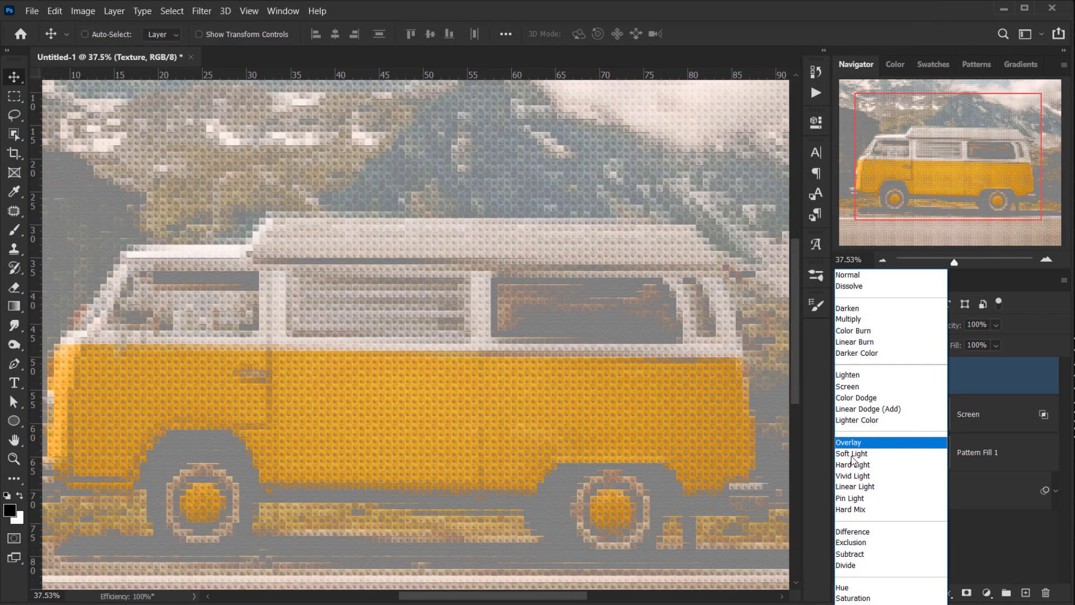
{"action": "left_click", "coordinate": [847, 458]}
- Toggle the Texture layer's visibility at close zoom to compare the effect
{"action": "scroll", "coordinate": [251, 432], "scroll_direction": "up", "scroll_amount": 8}
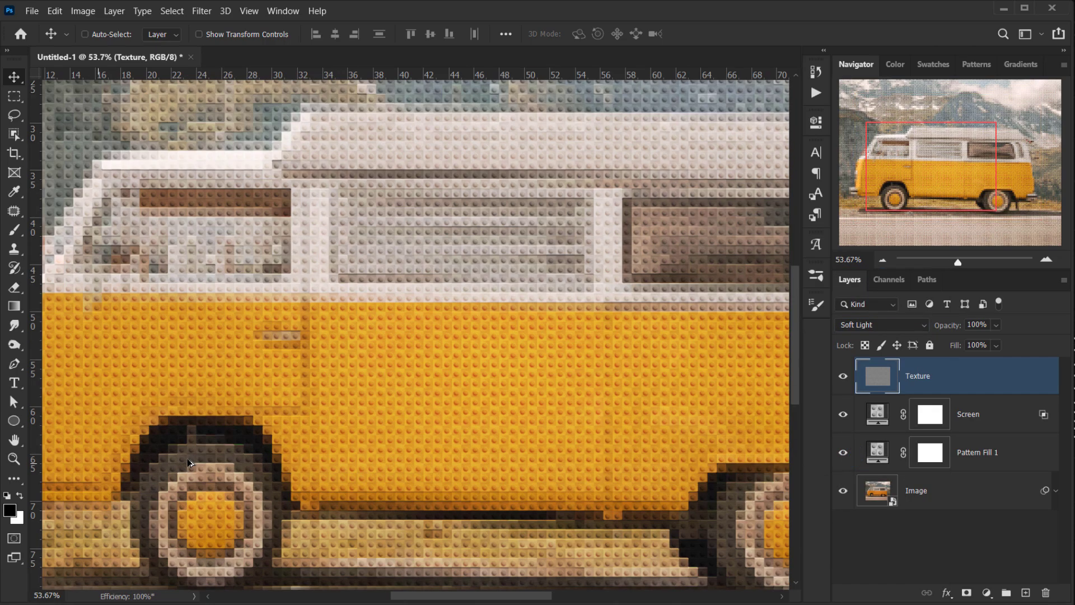
{"action": "scroll", "coordinate": [251, 430], "scroll_direction": "up", "scroll_amount": 2}
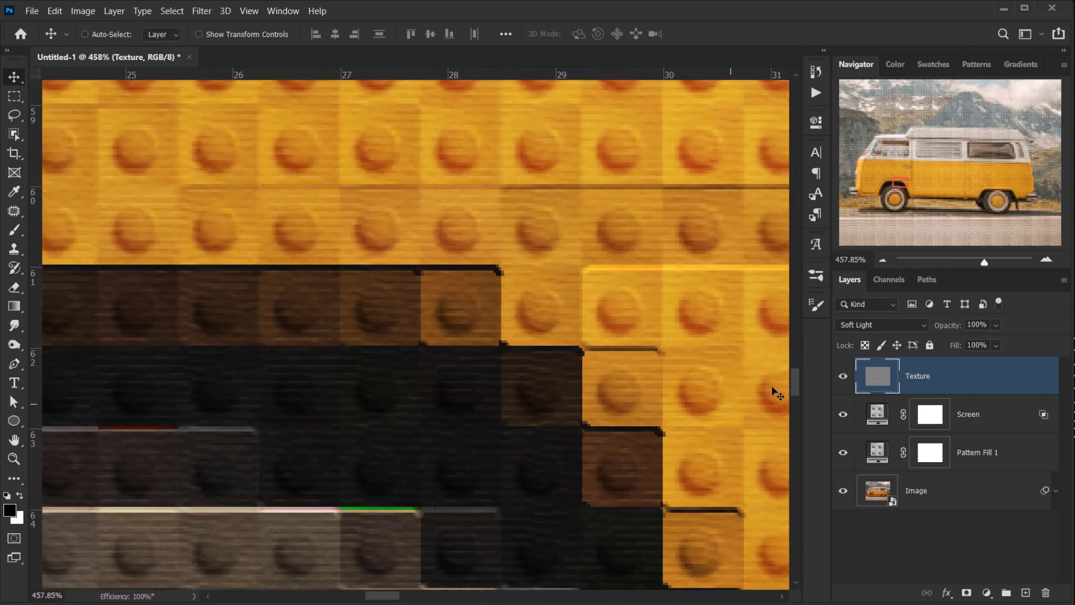
{"action": "left_click", "coordinate": [840, 377]}
{"action": "left_click", "coordinate": [839, 377]}
- Lower the Texture layer's fill to 77% and fit the image on screen
{"action": "left_click_drag", "start_coordinate": [960, 348], "coordinate": [943, 347]}
{"action": "scroll", "coordinate": [411, 429], "scroll_direction": "down", "scroll_amount": 3}
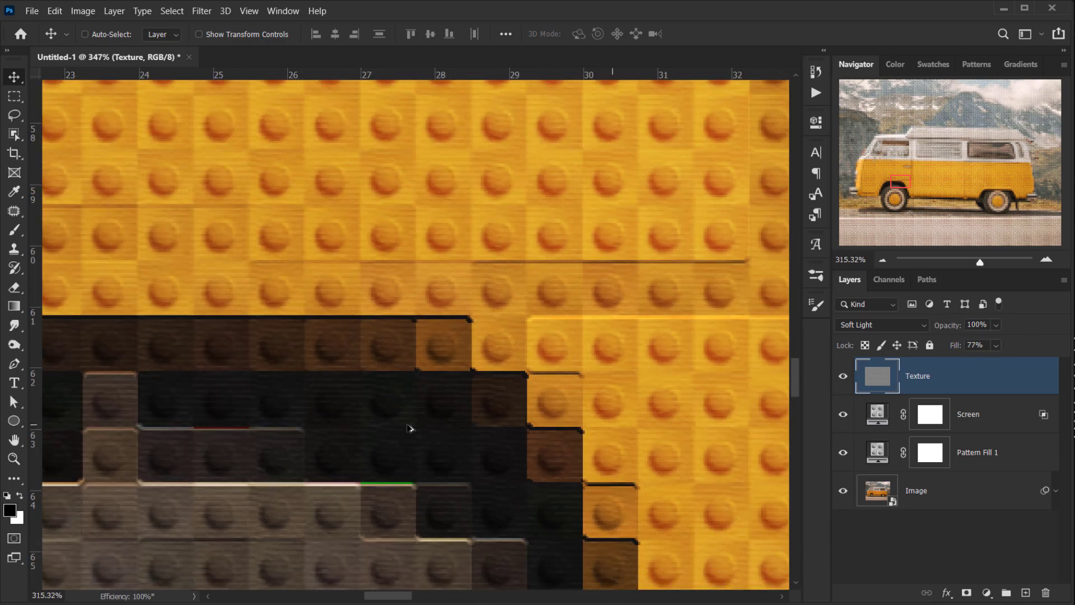
{"action": "key", "text": "ctrl+0"}
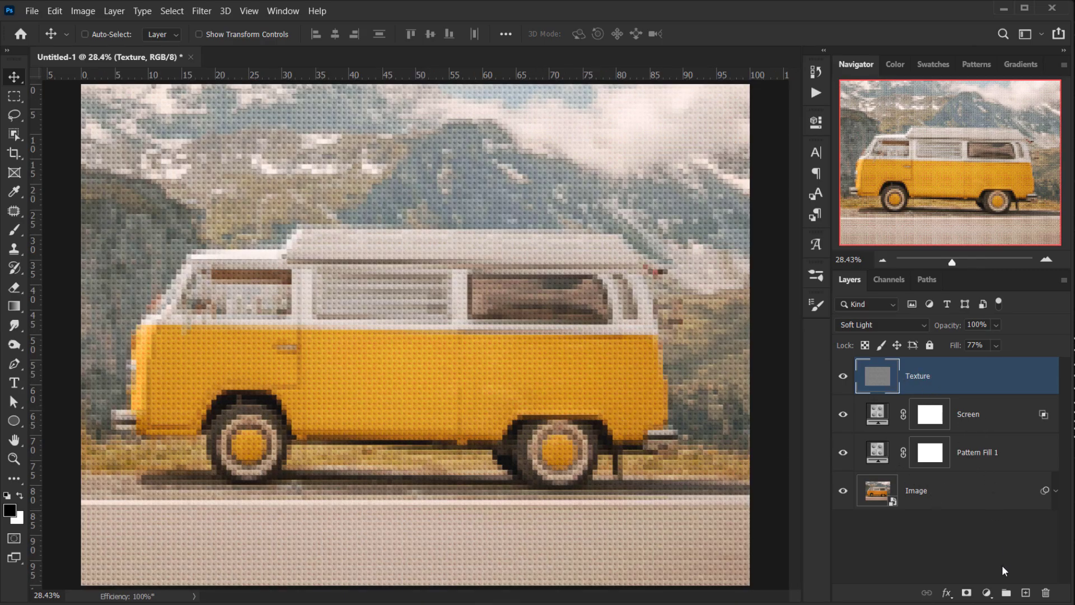
- Add a Solid Color fill layer on top with a dark blue-grey colour
{"action": "left_click", "coordinate": [990, 597]}
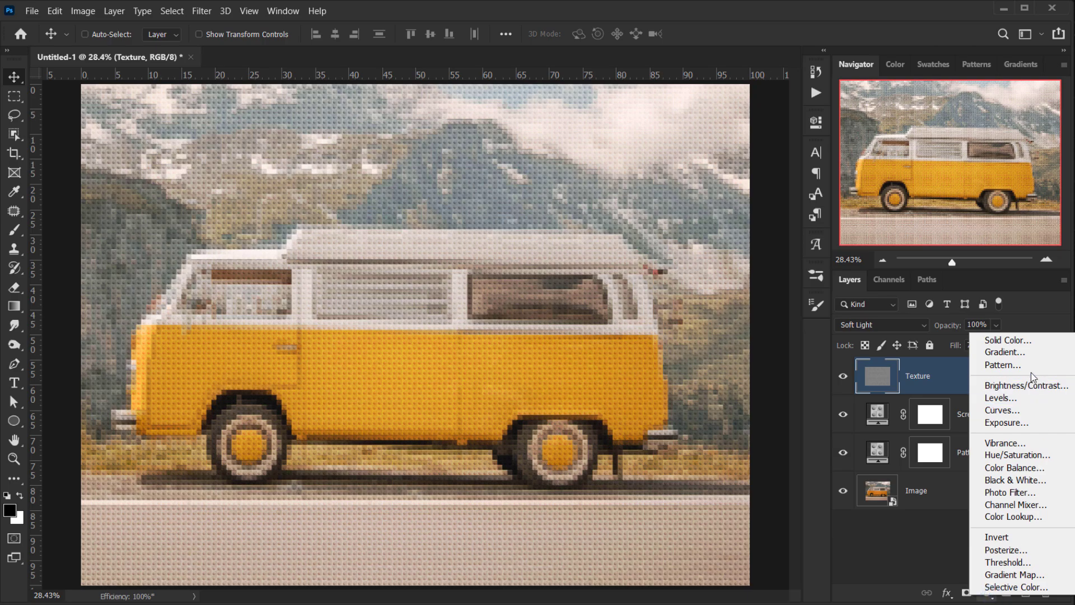
{"action": "left_click", "coordinate": [1032, 340]}
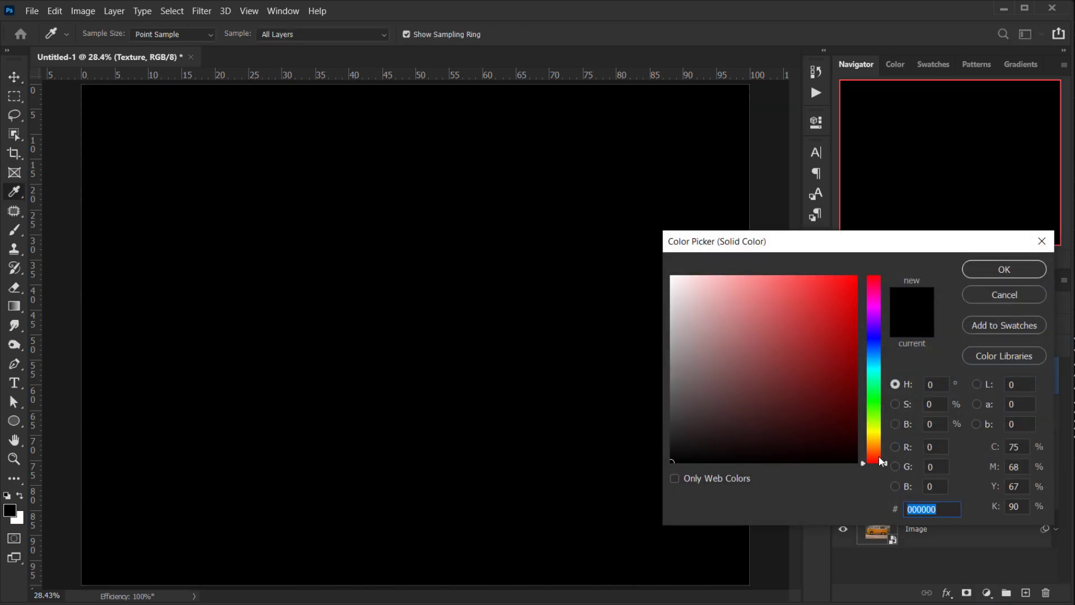
{"action": "left_click_drag", "start_coordinate": [880, 461], "coordinate": [875, 360]}
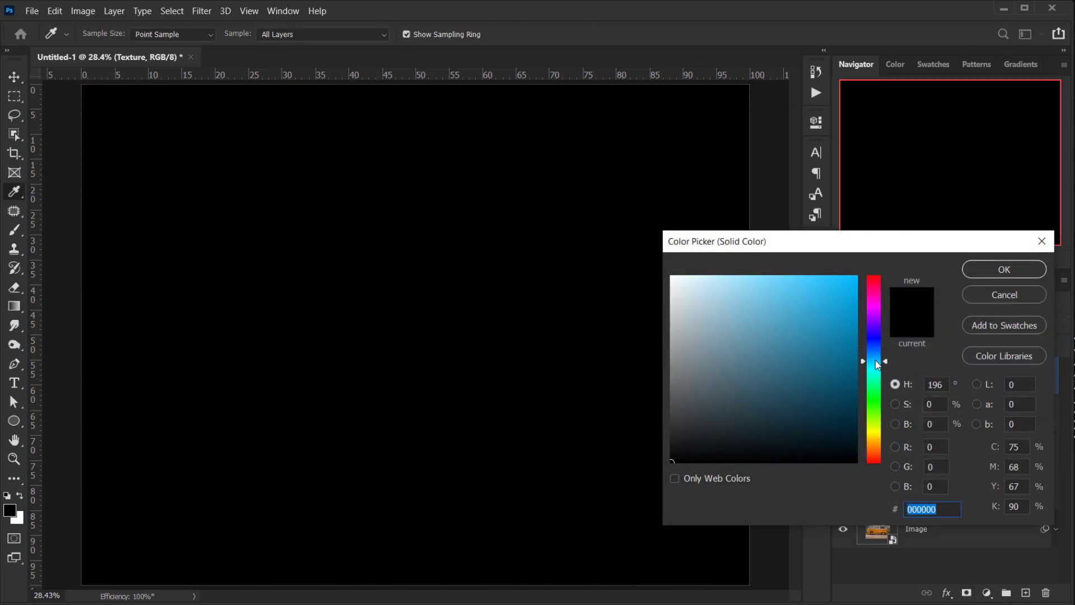
{"action": "left_click", "coordinate": [744, 405]}
{"action": "left_click", "coordinate": [727, 403]}
{"action": "left_click", "coordinate": [1002, 270]}
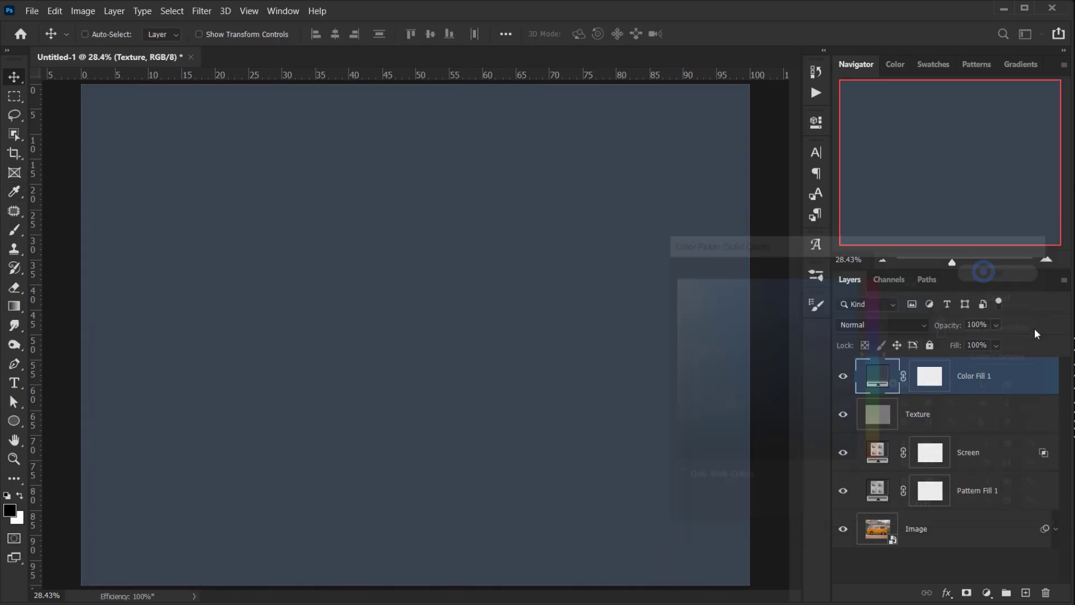
- Set the Color Fill layer's blend mode to Exclusion and its fill to 16%
{"action": "left_click", "coordinate": [881, 324]}
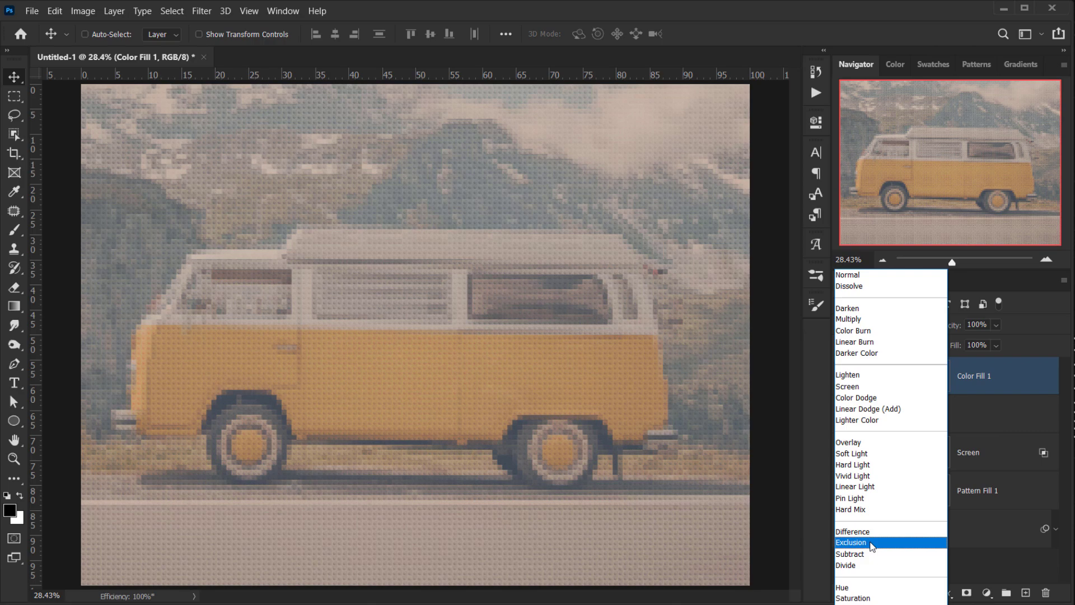
{"action": "left_click", "coordinate": [851, 542]}
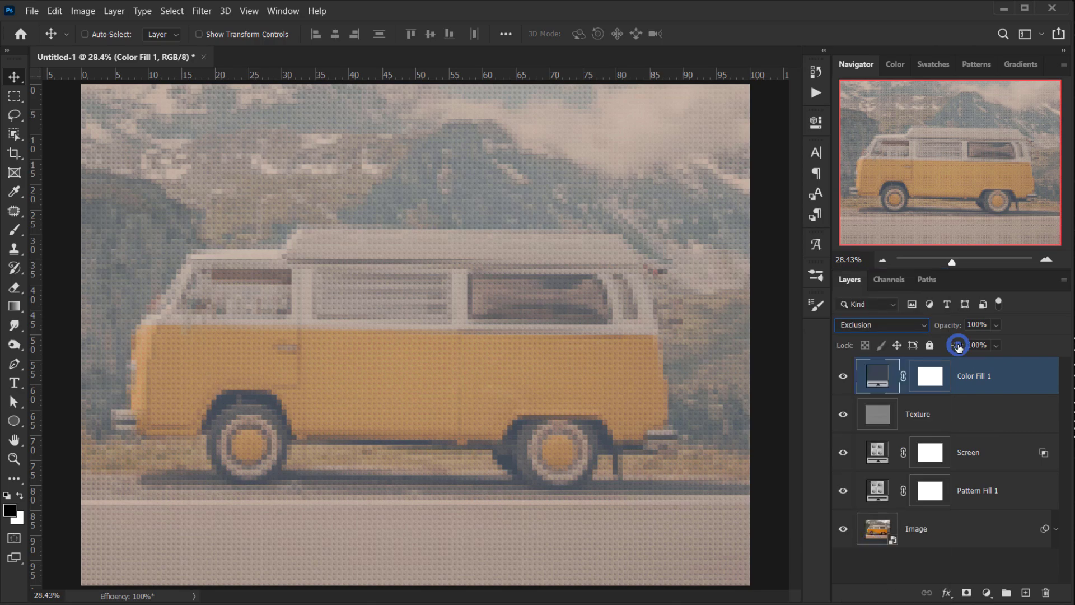
{"action": "left_click_drag", "start_coordinate": [955, 345], "coordinate": [686, 357]}
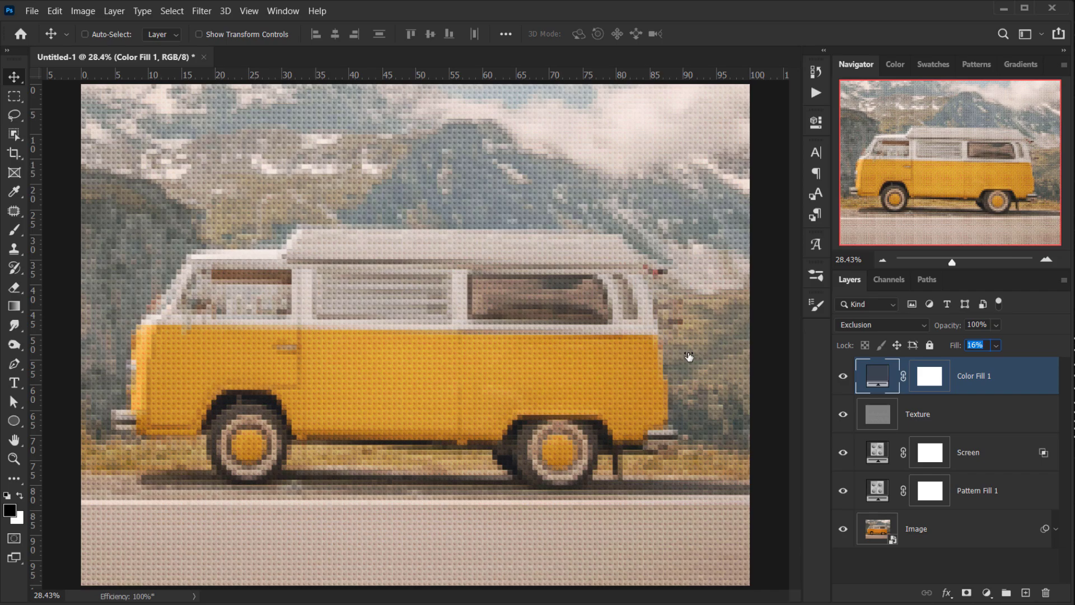
- Toggle the Color Fill layer's visibility and view the final image with panels hidden
{"action": "left_click", "coordinate": [843, 376]}
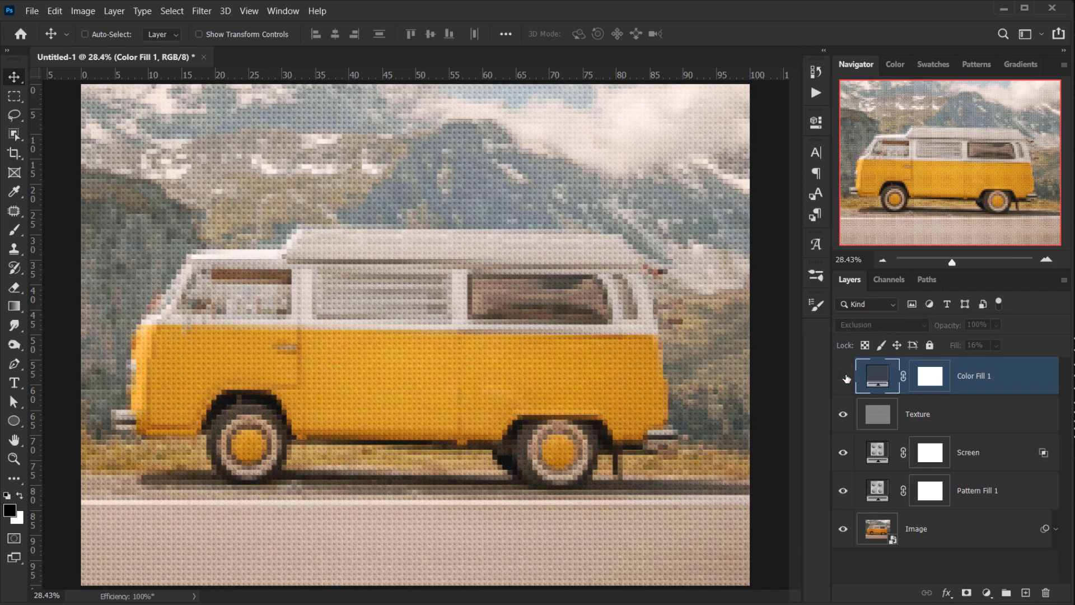
{"action": "left_click", "coordinate": [843, 377]}
{"action": "left_click", "coordinate": [844, 376]}
{"action": "left_click", "coordinate": [844, 376]}
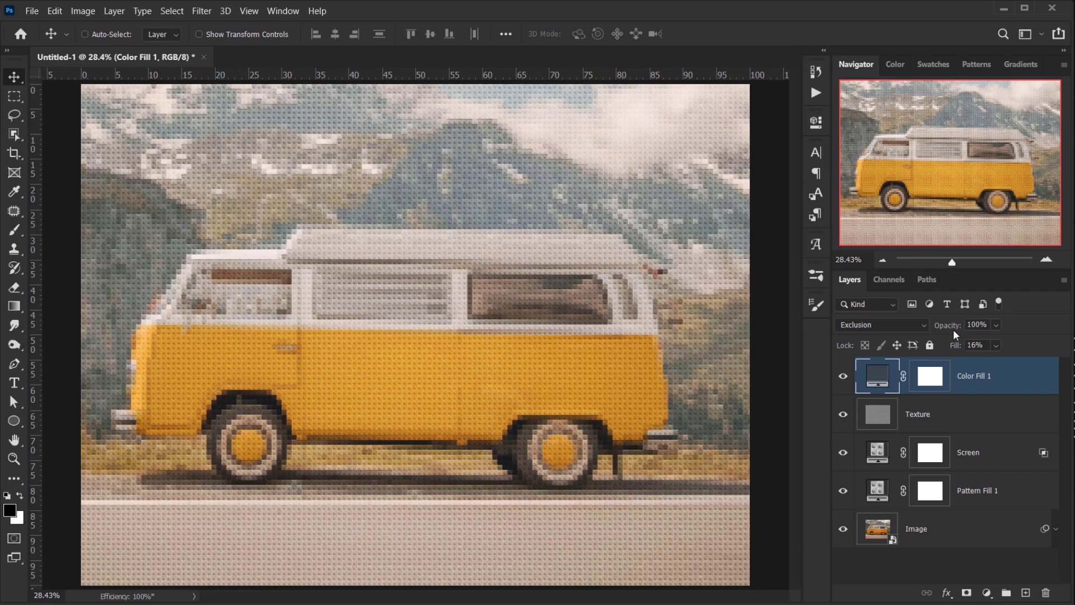
{"action": "left_click_drag", "start_coordinate": [953, 329], "coordinate": [640, 1]}
{"action": "key", "text": "Tab"}
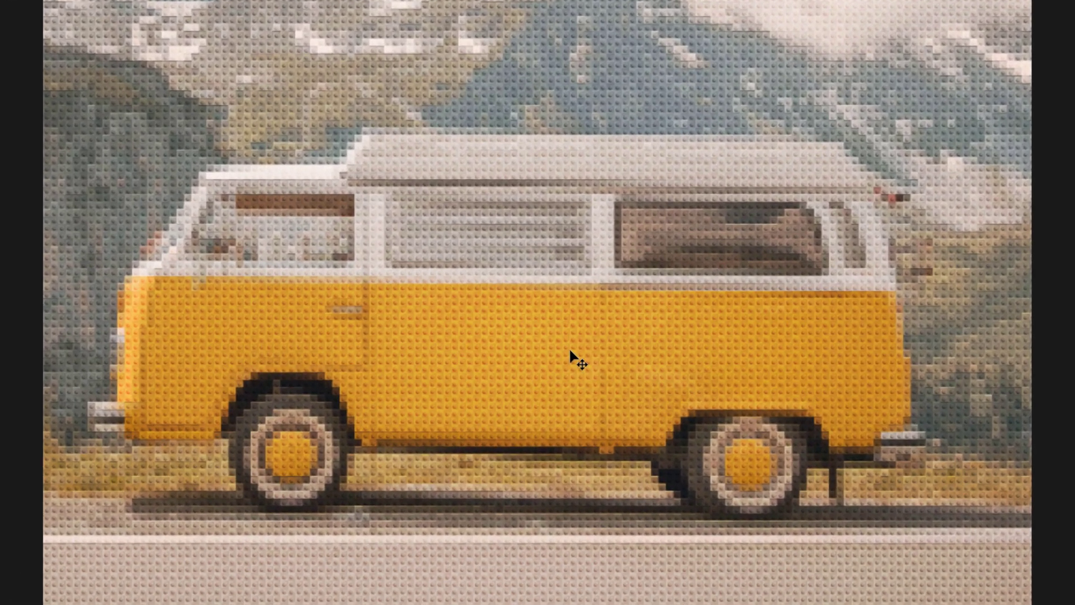